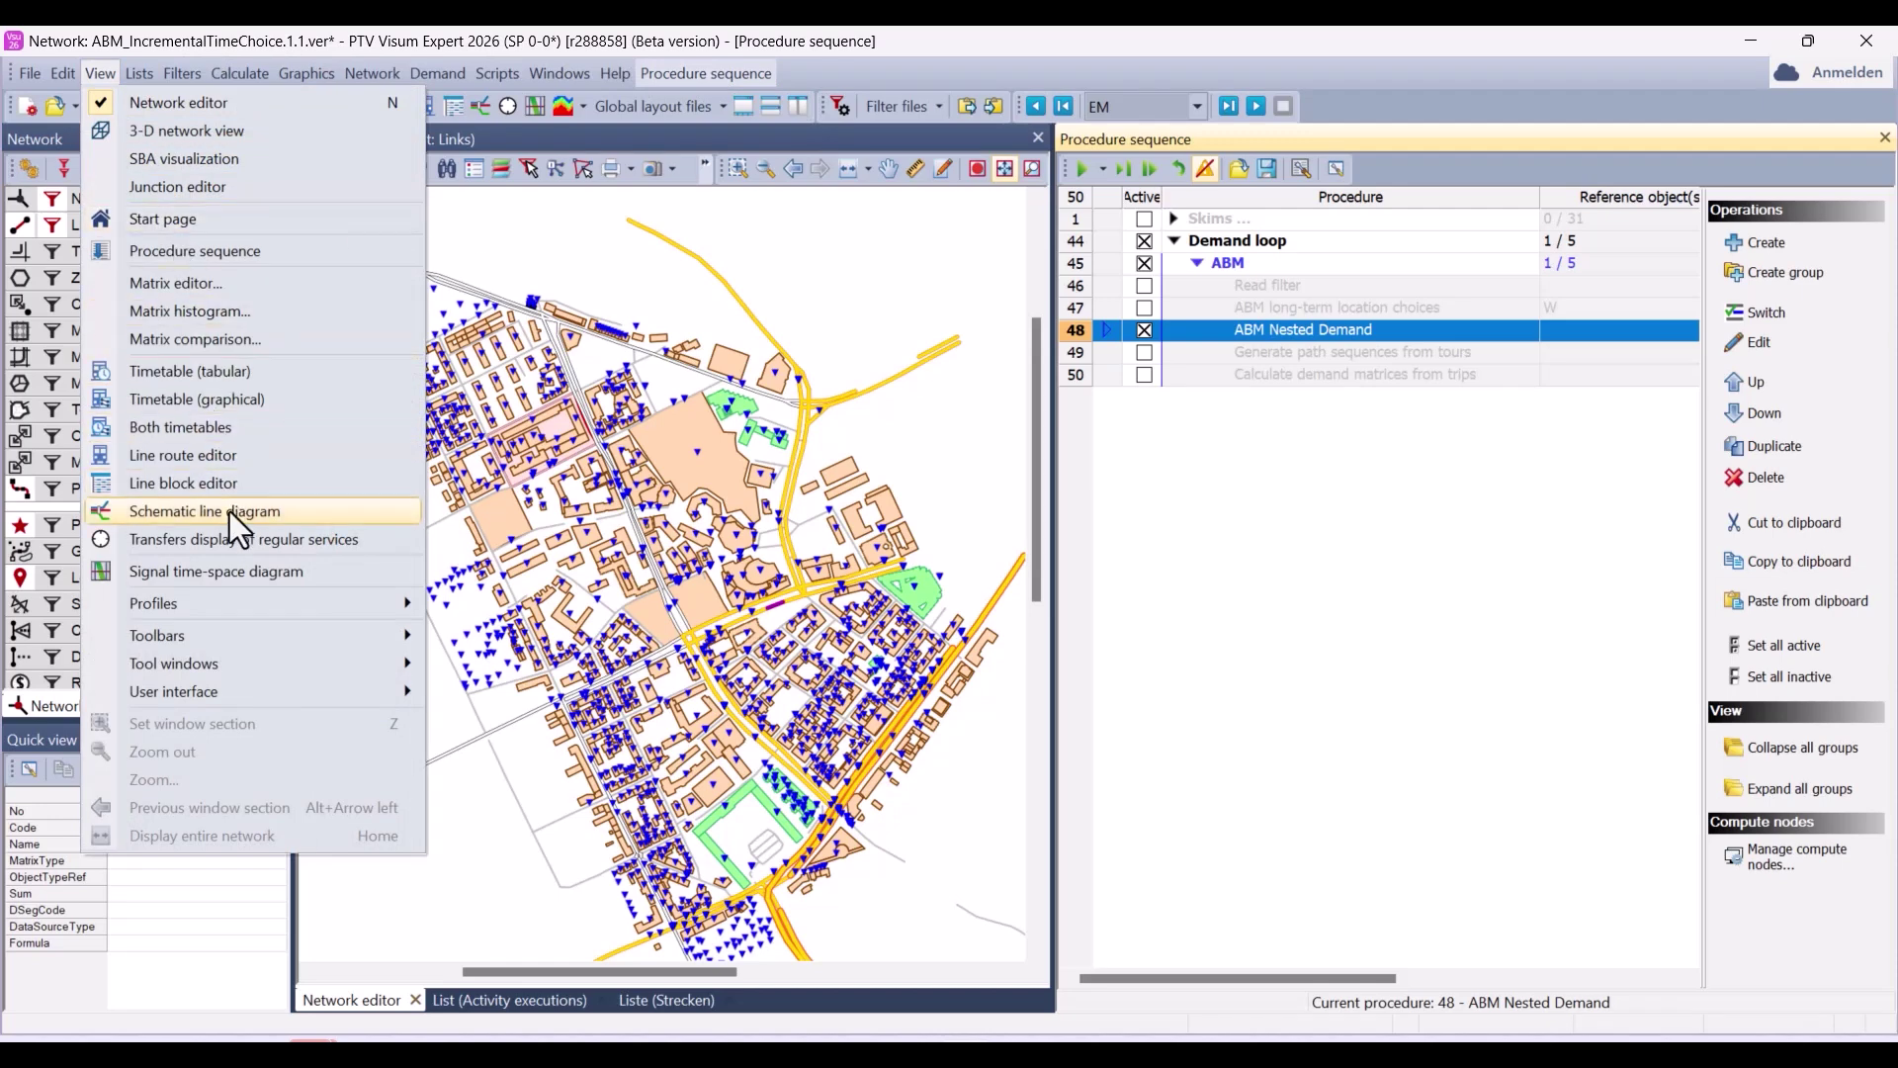
Open the activity profile and widen it beside the network map
mouse_move(247, 599)
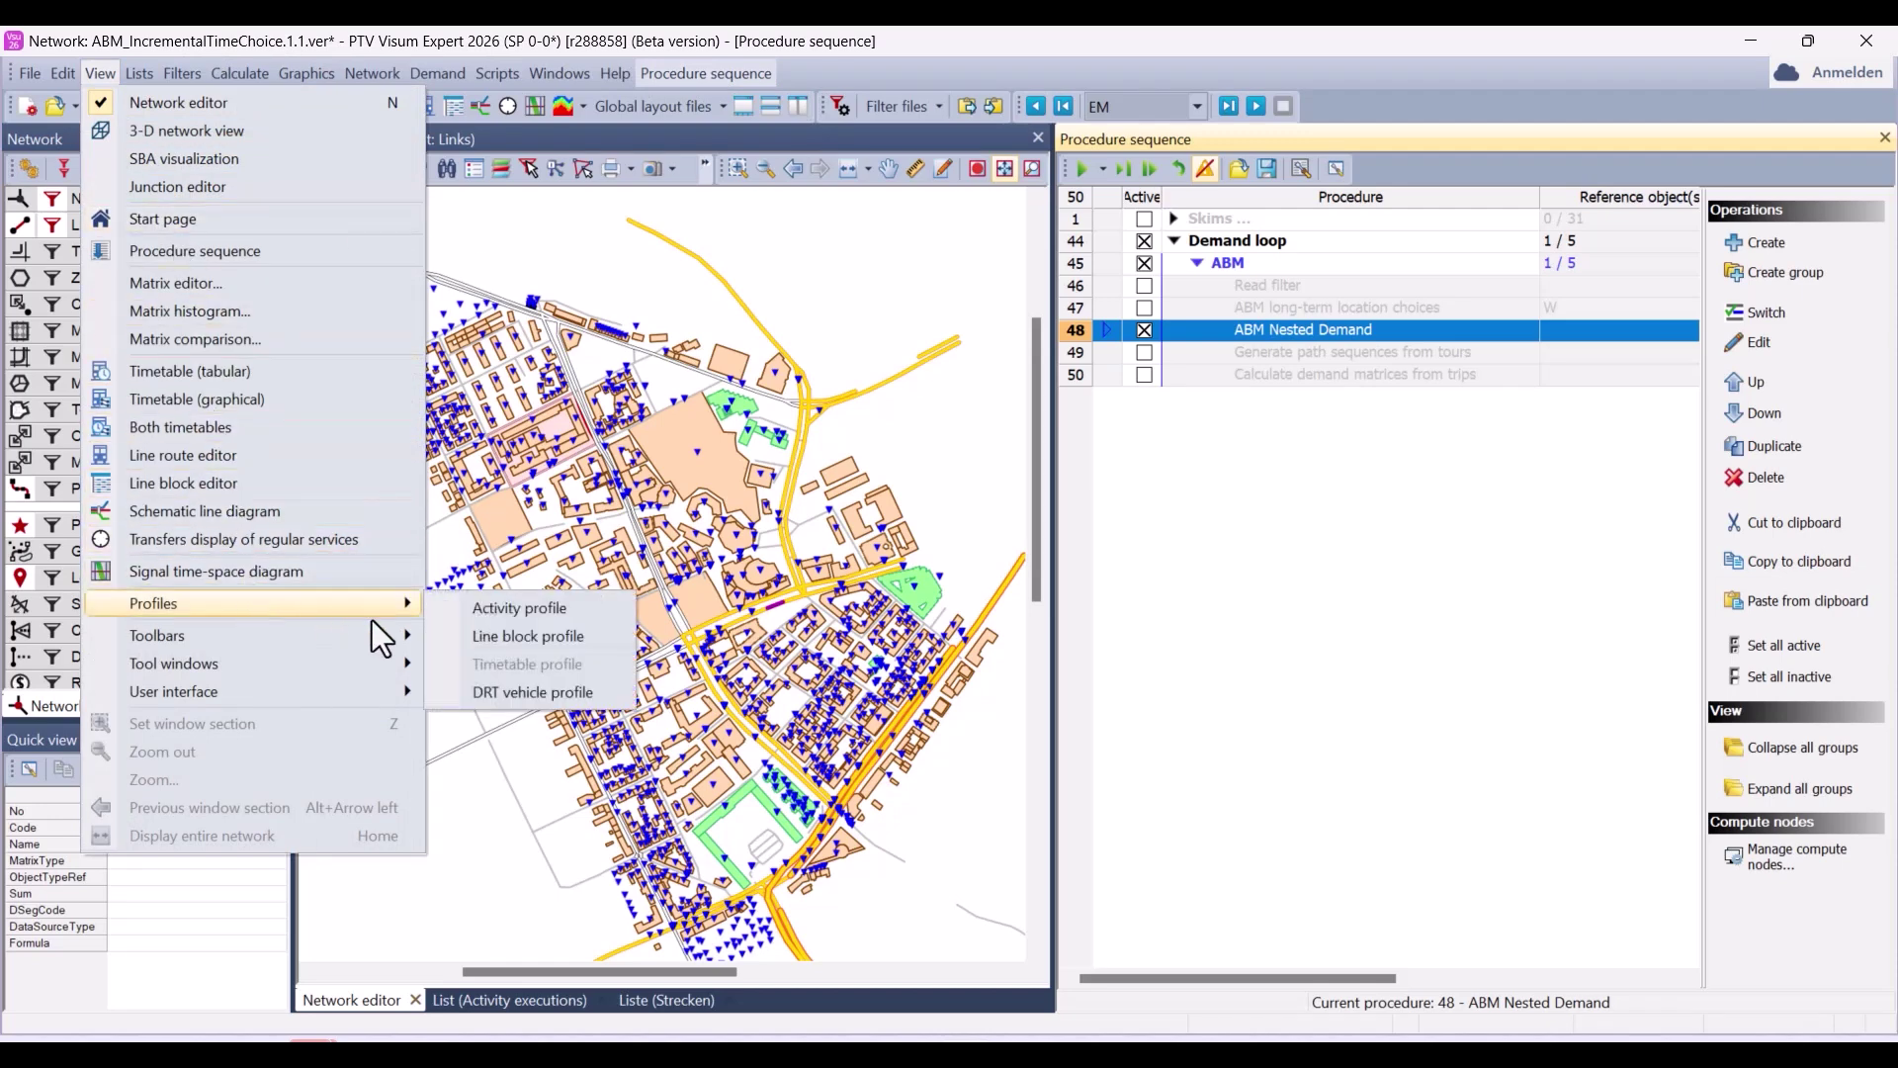
left_click(465, 613)
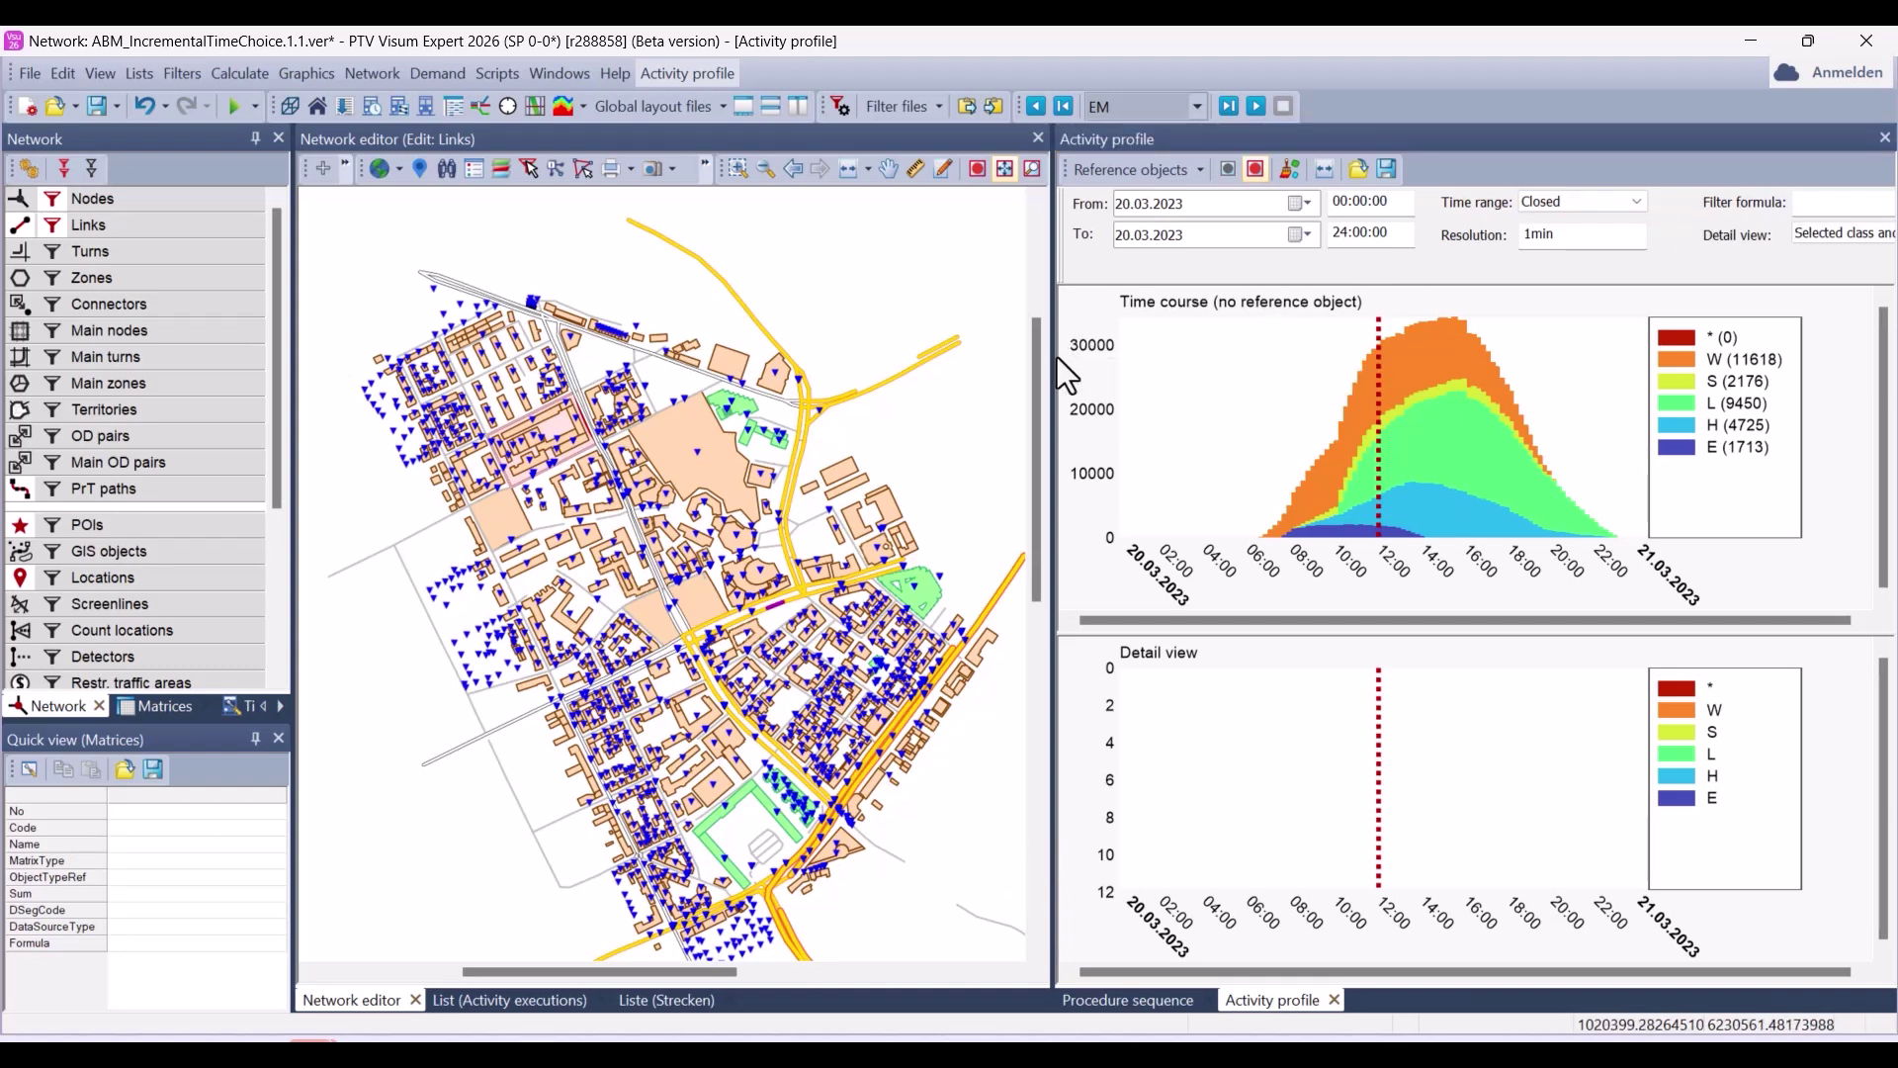
left_click_drag(1054, 374, 862, 406)
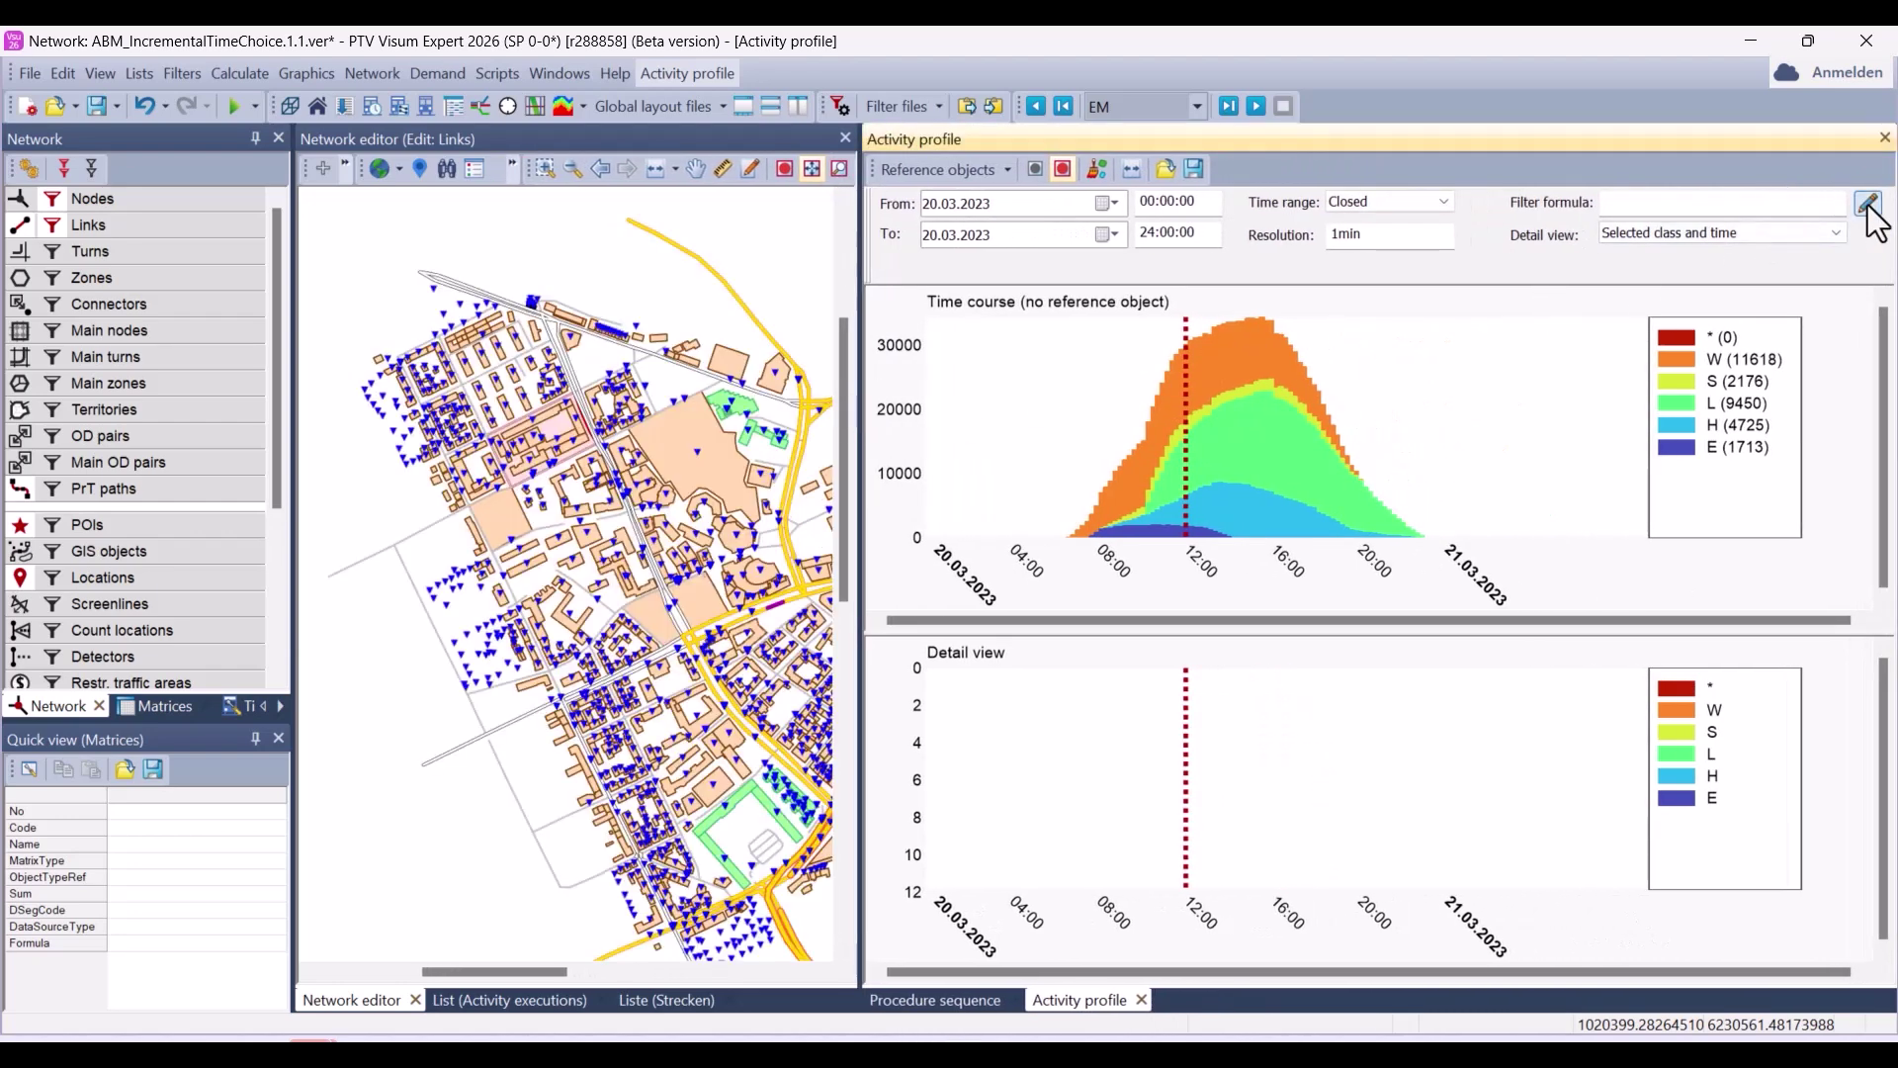
Filter the activity profile with the formula [ACTIVITYCODE]="S"
left_click(1867, 204)
left_click(1194, 387)
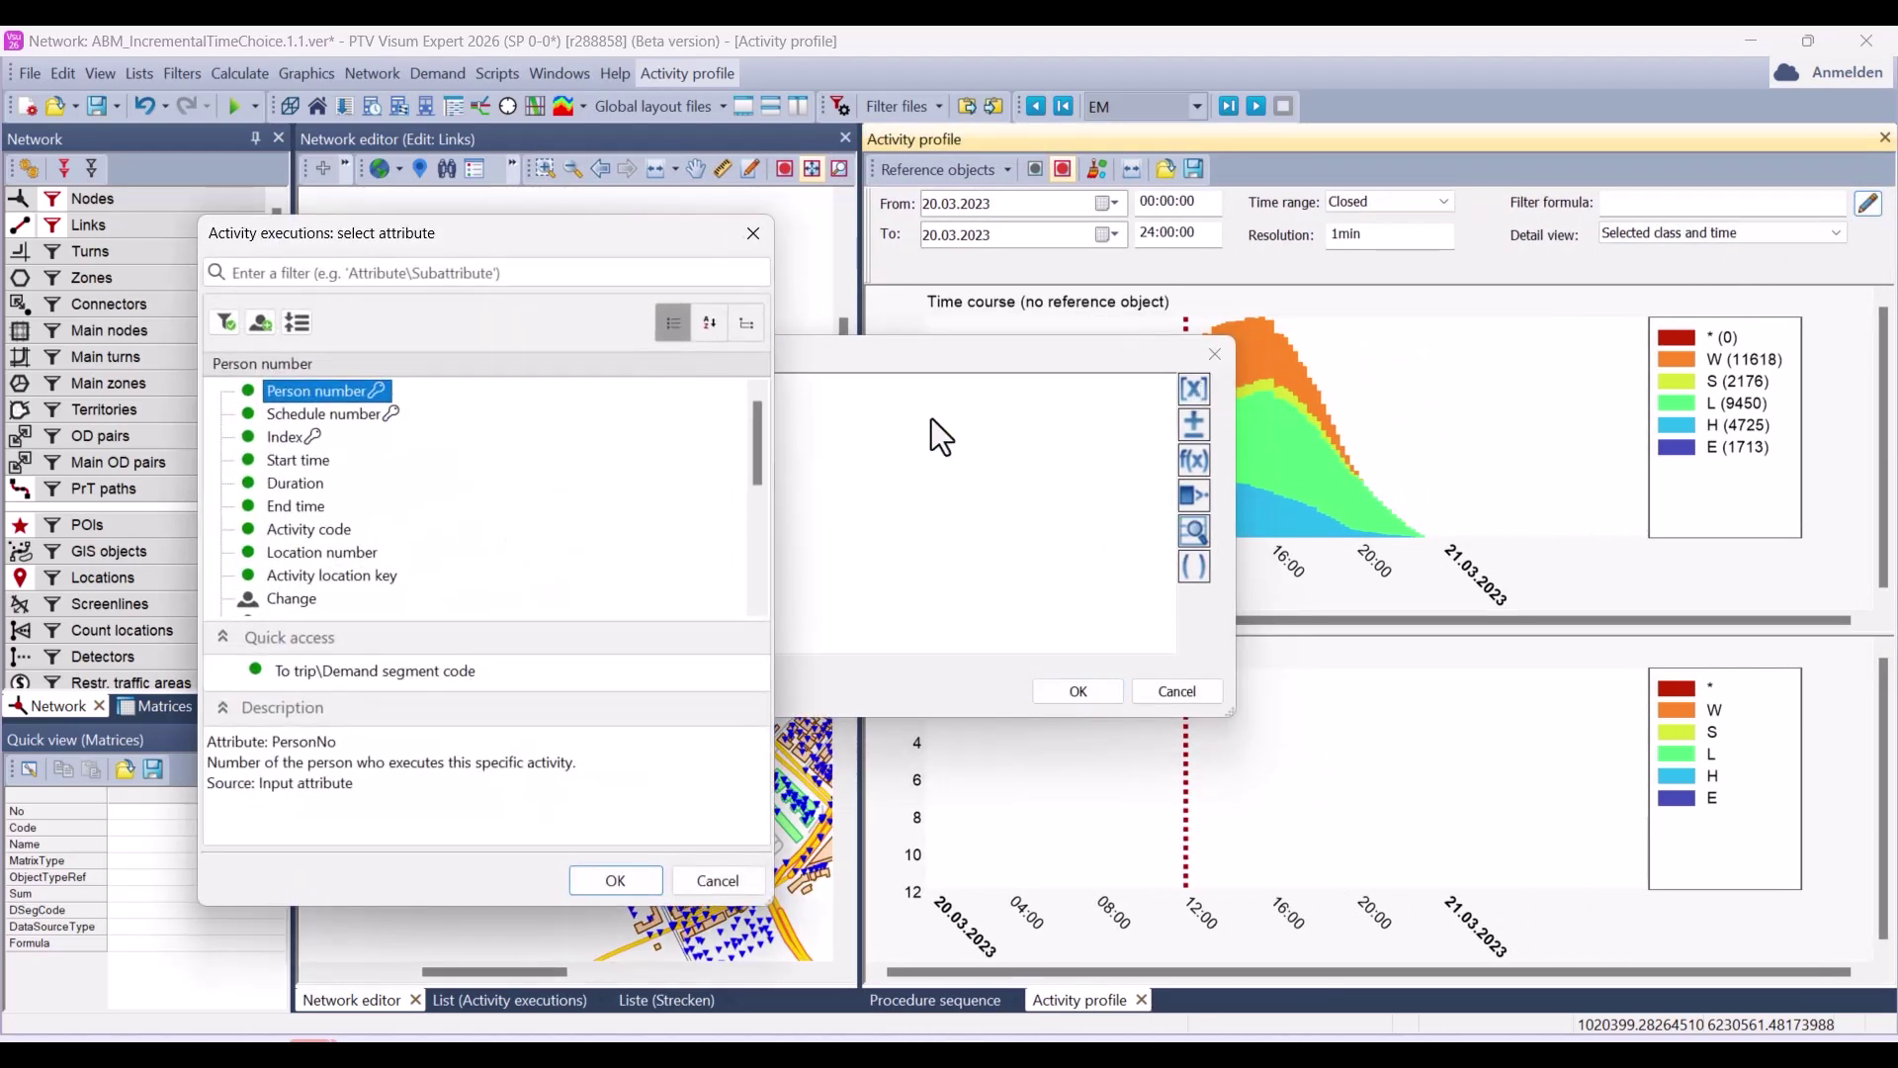
double_click(316, 523)
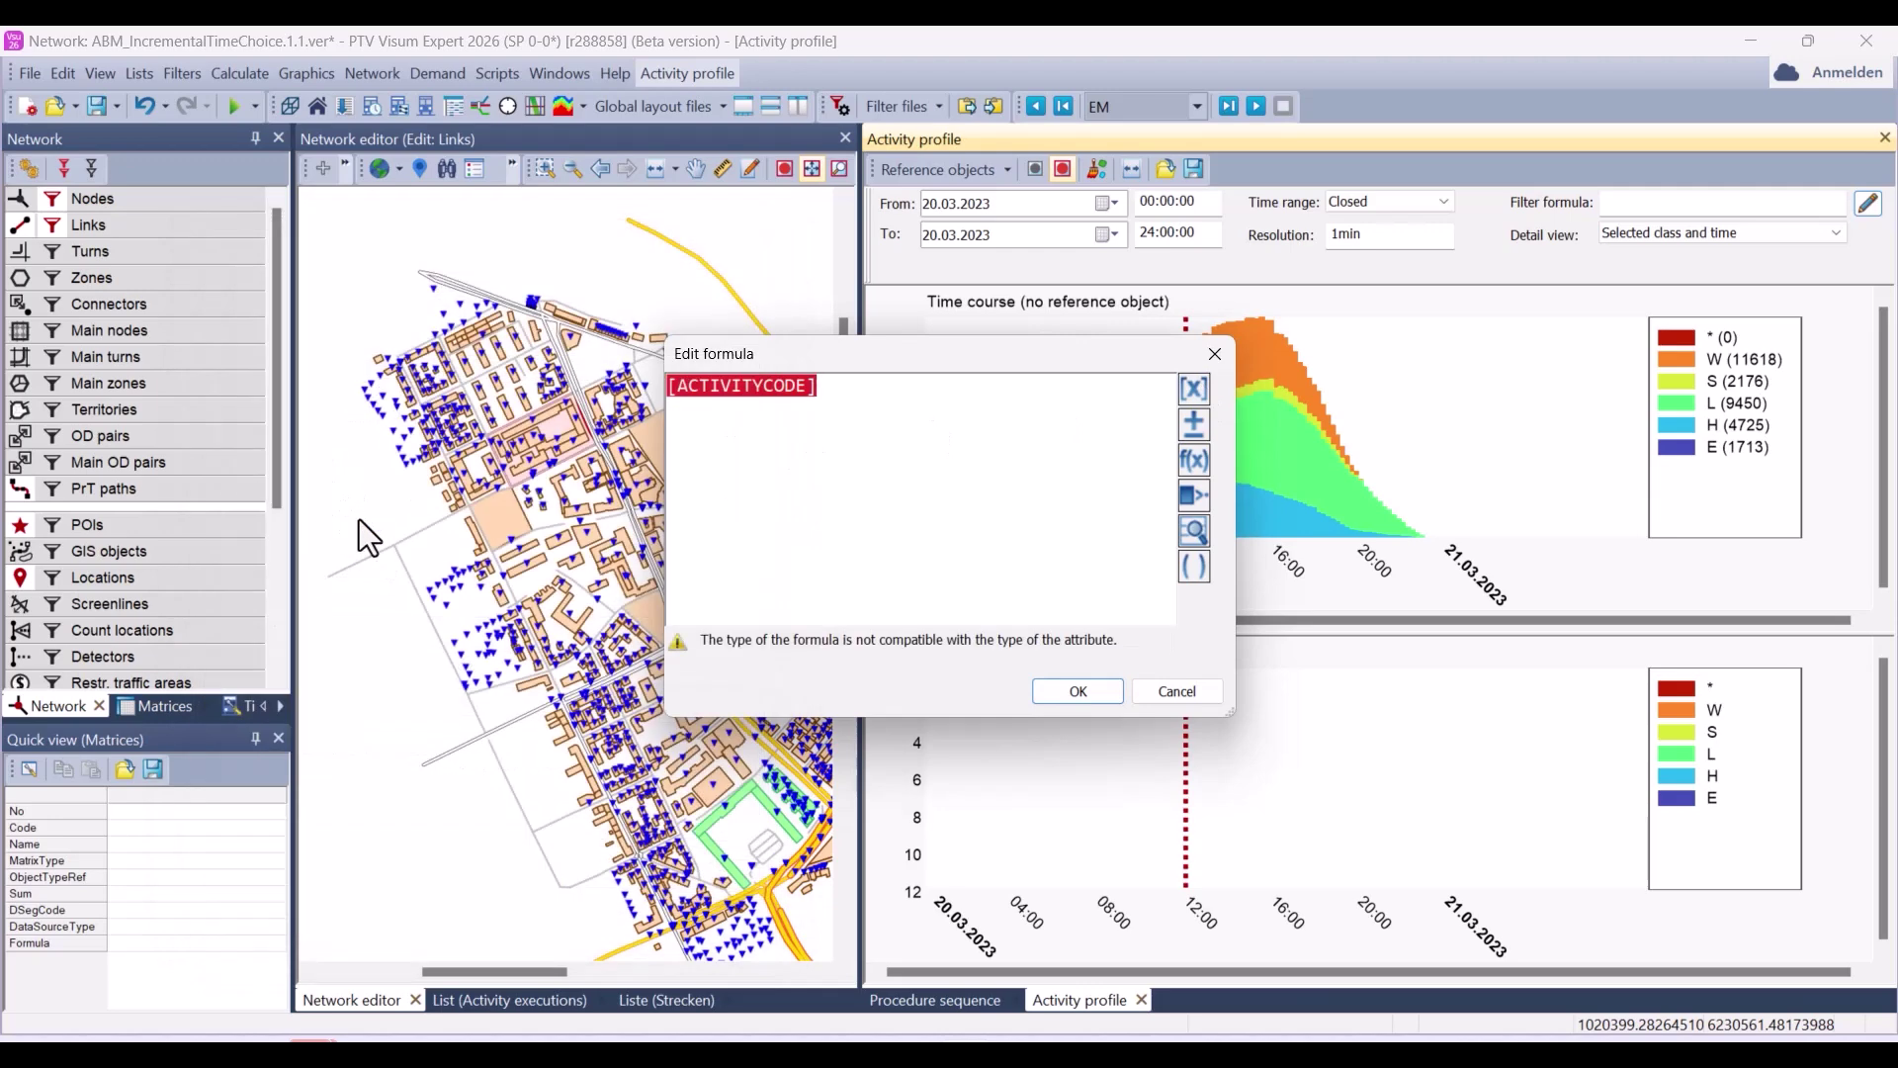
type("=\"S\"")
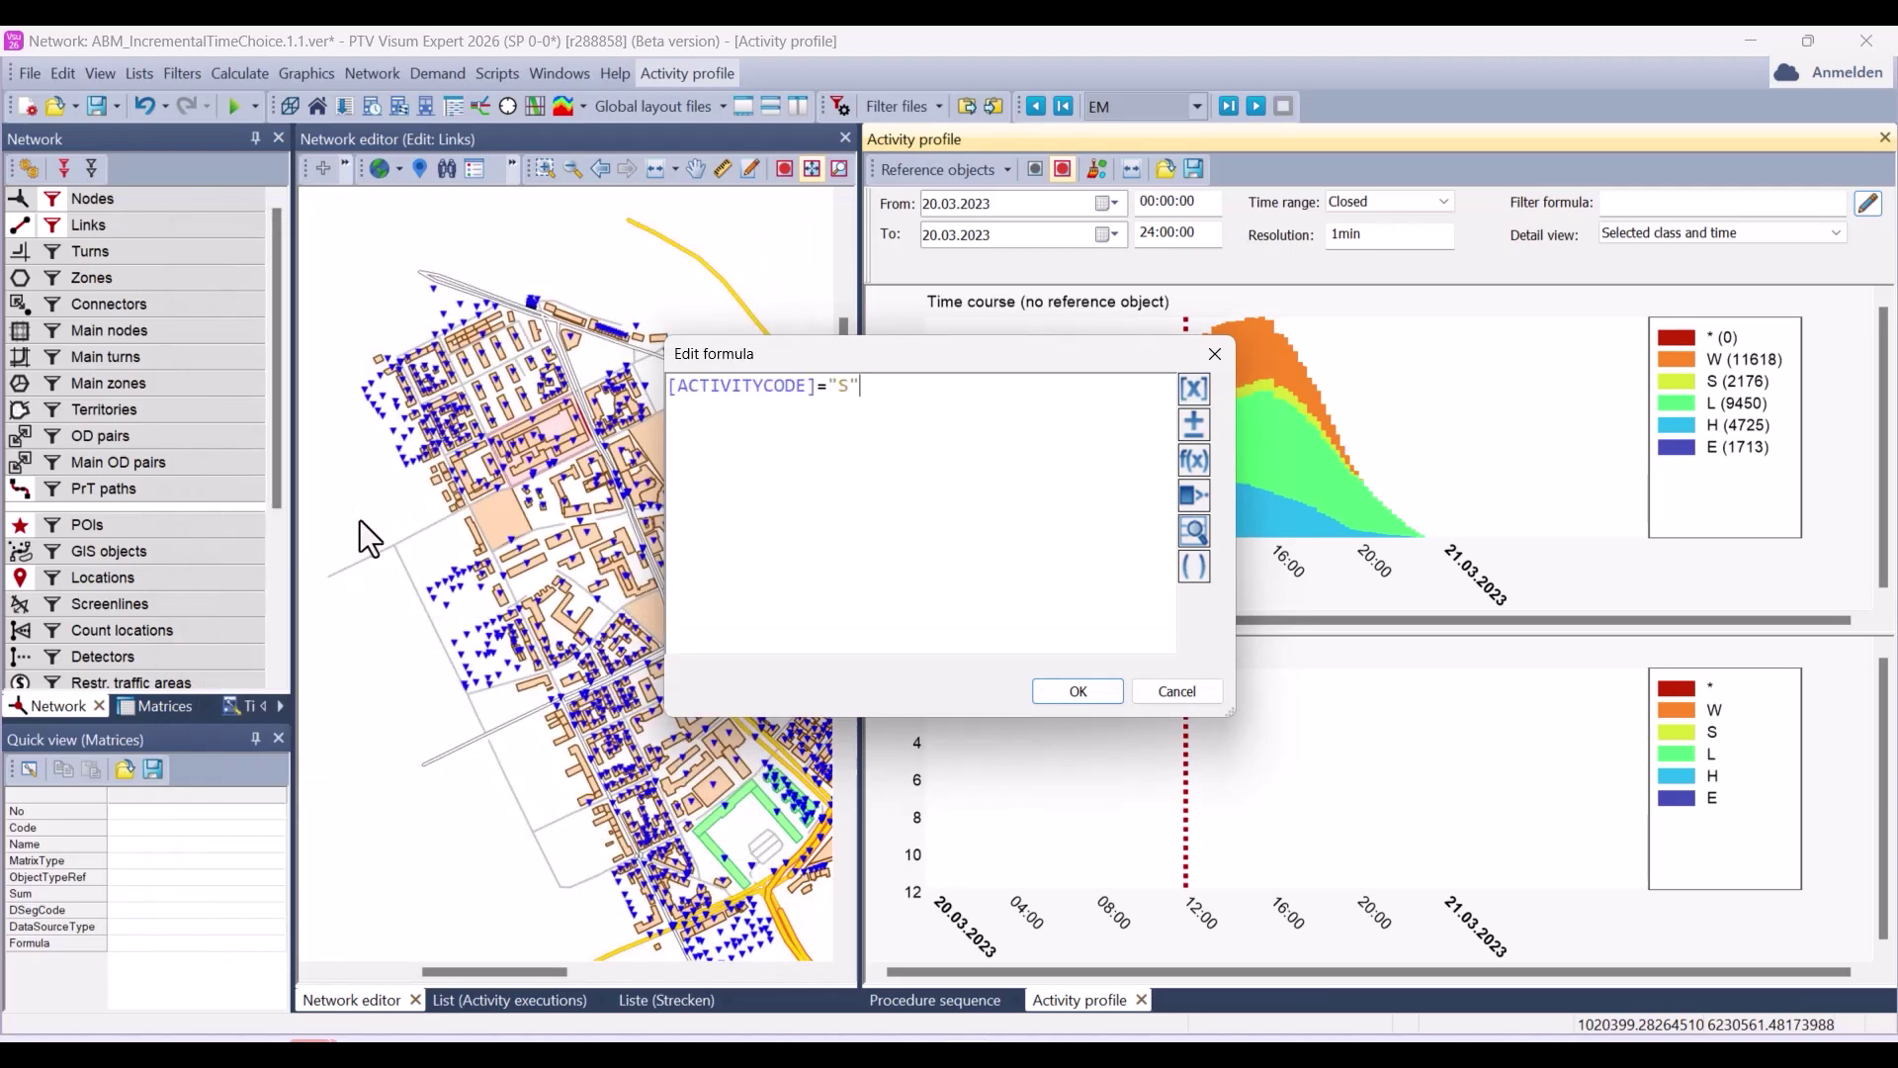
left_click(1056, 690)
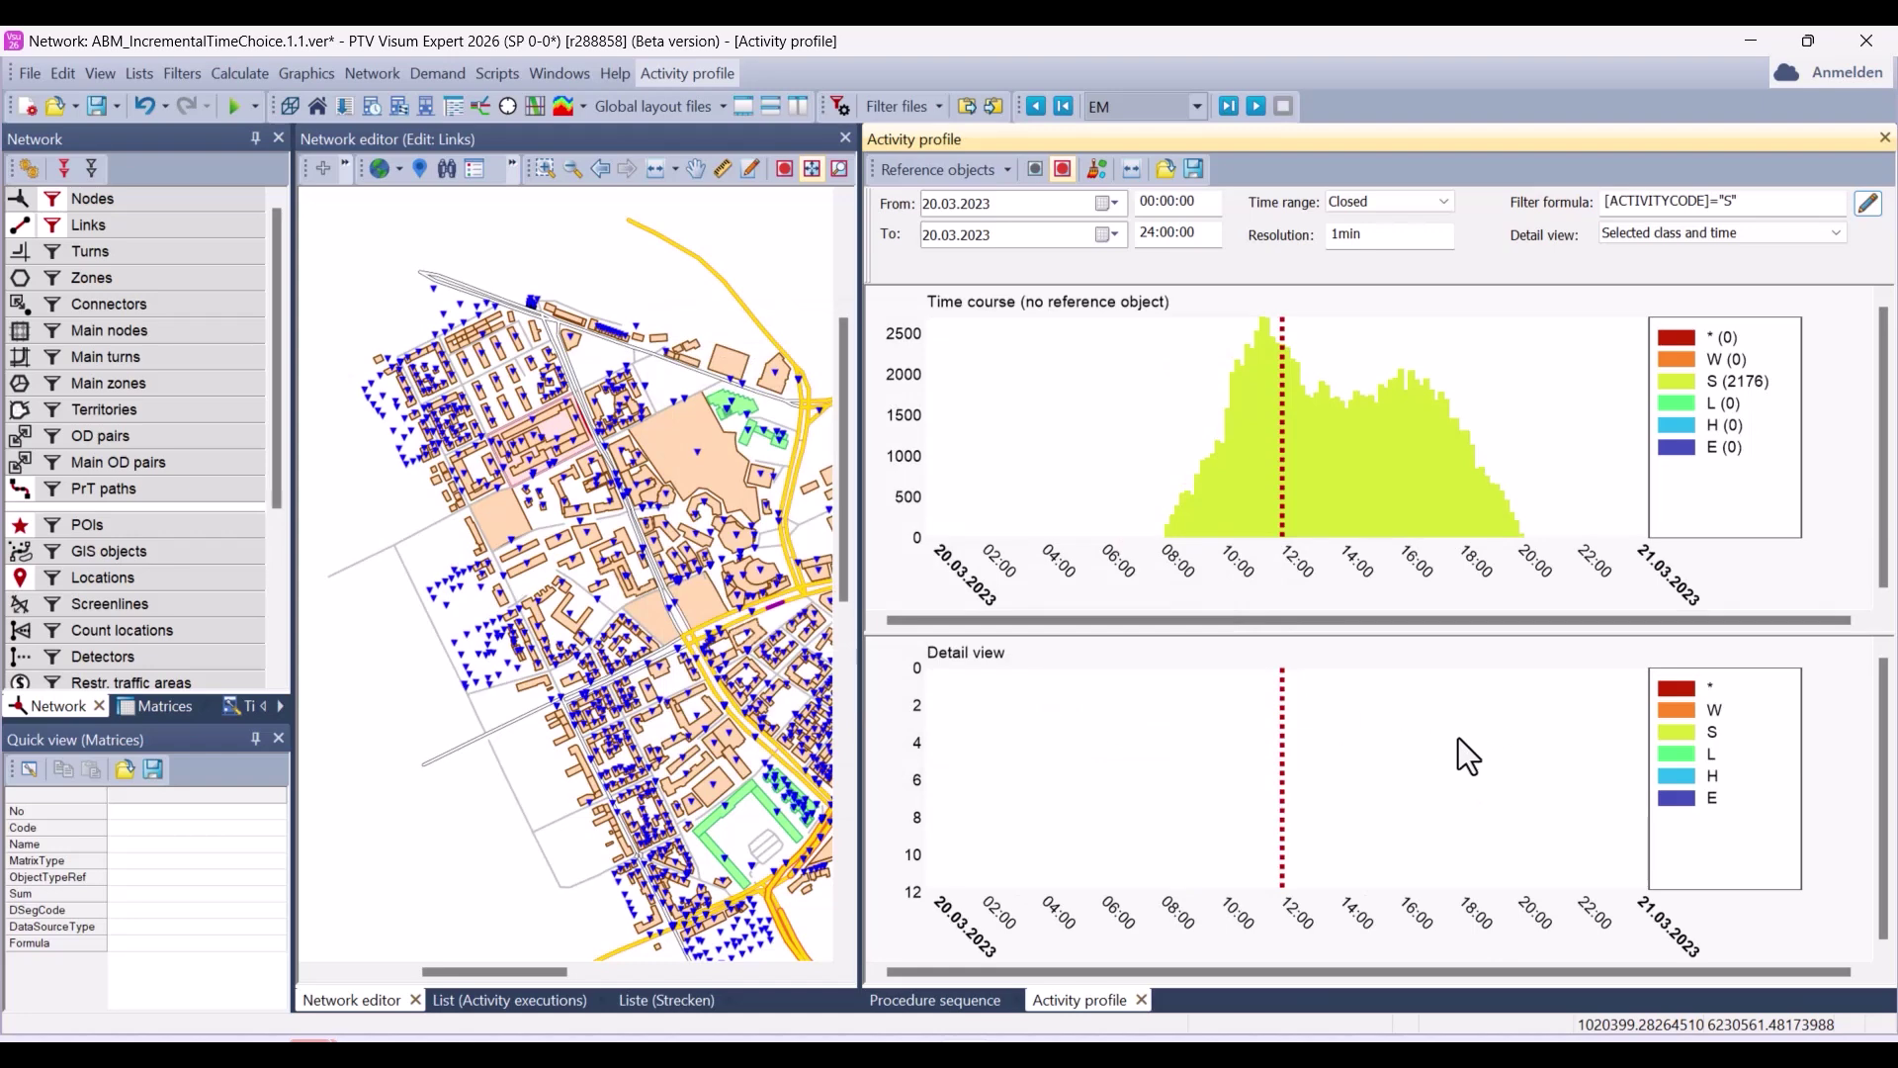
Show the detail view for class S at 12:00 and mark the activity execution starting at 08:11:43
left_click(1283, 488)
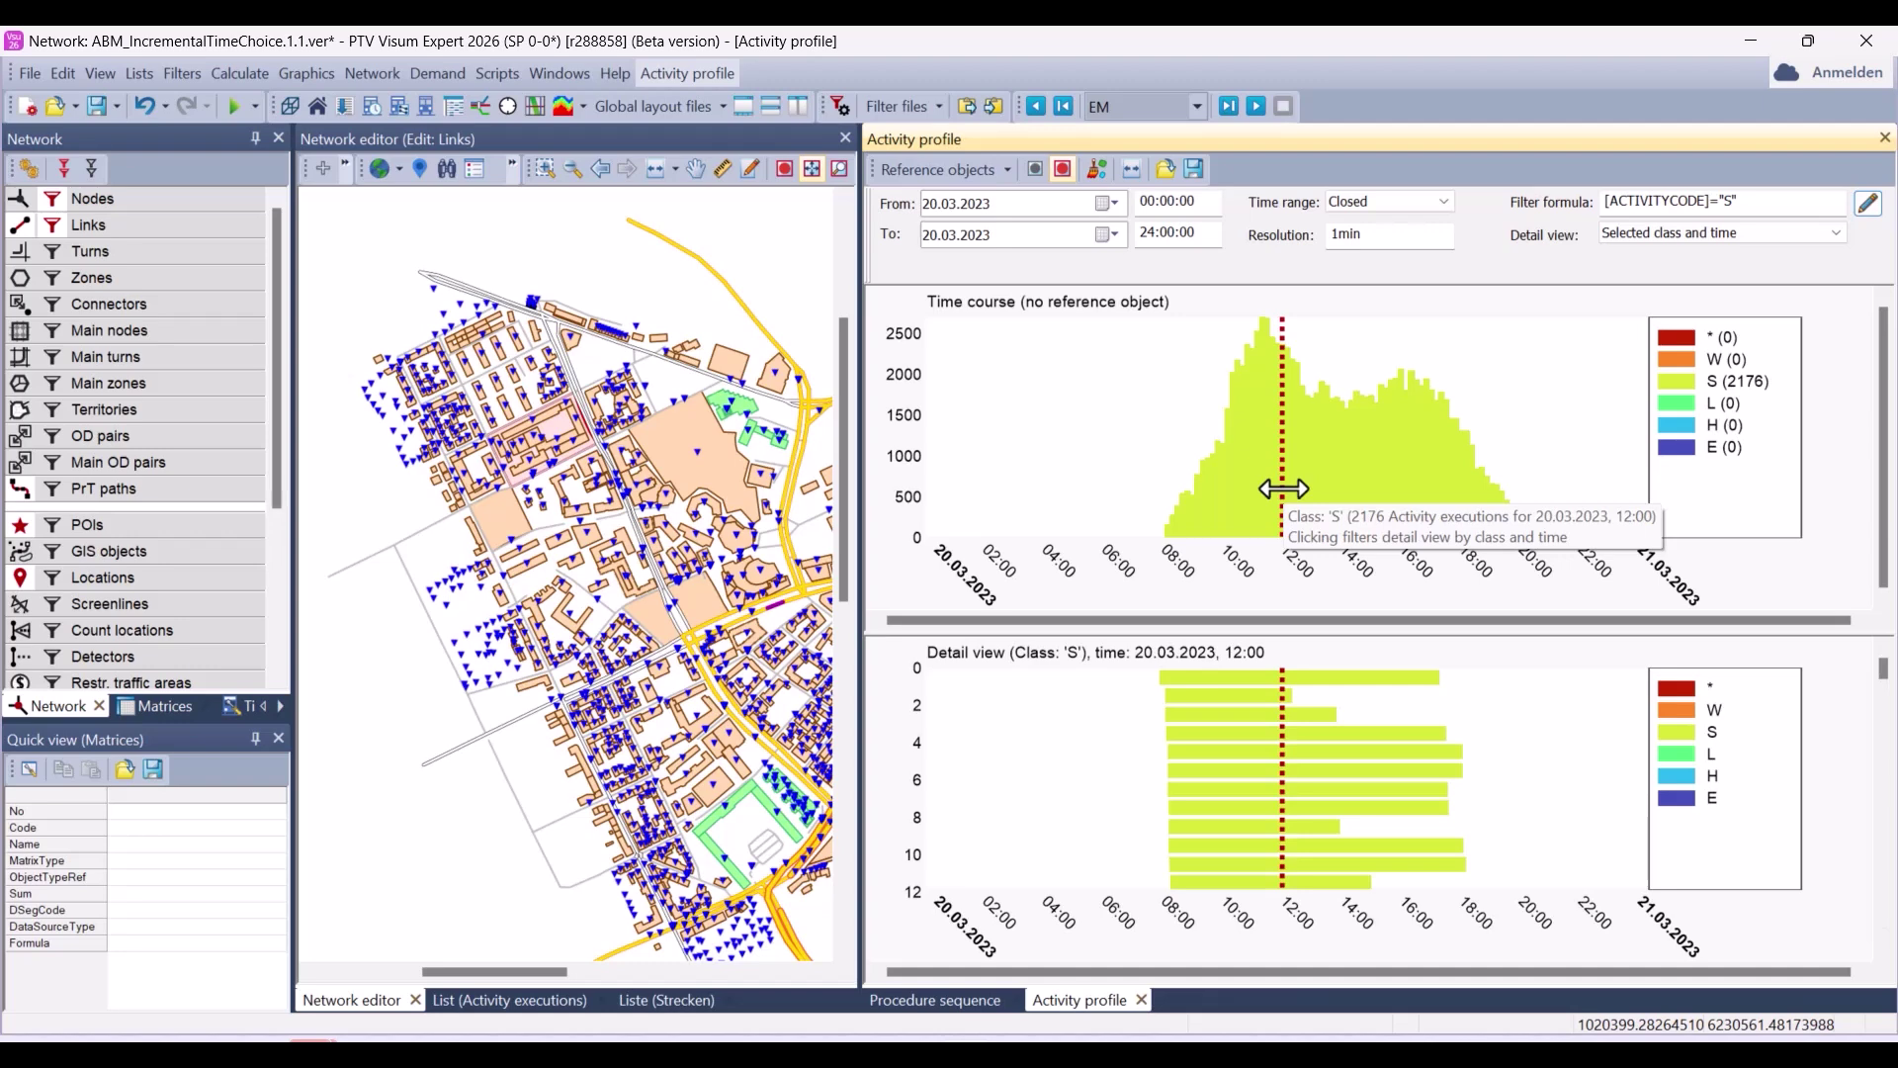
scroll(1256, 762, "down", 2)
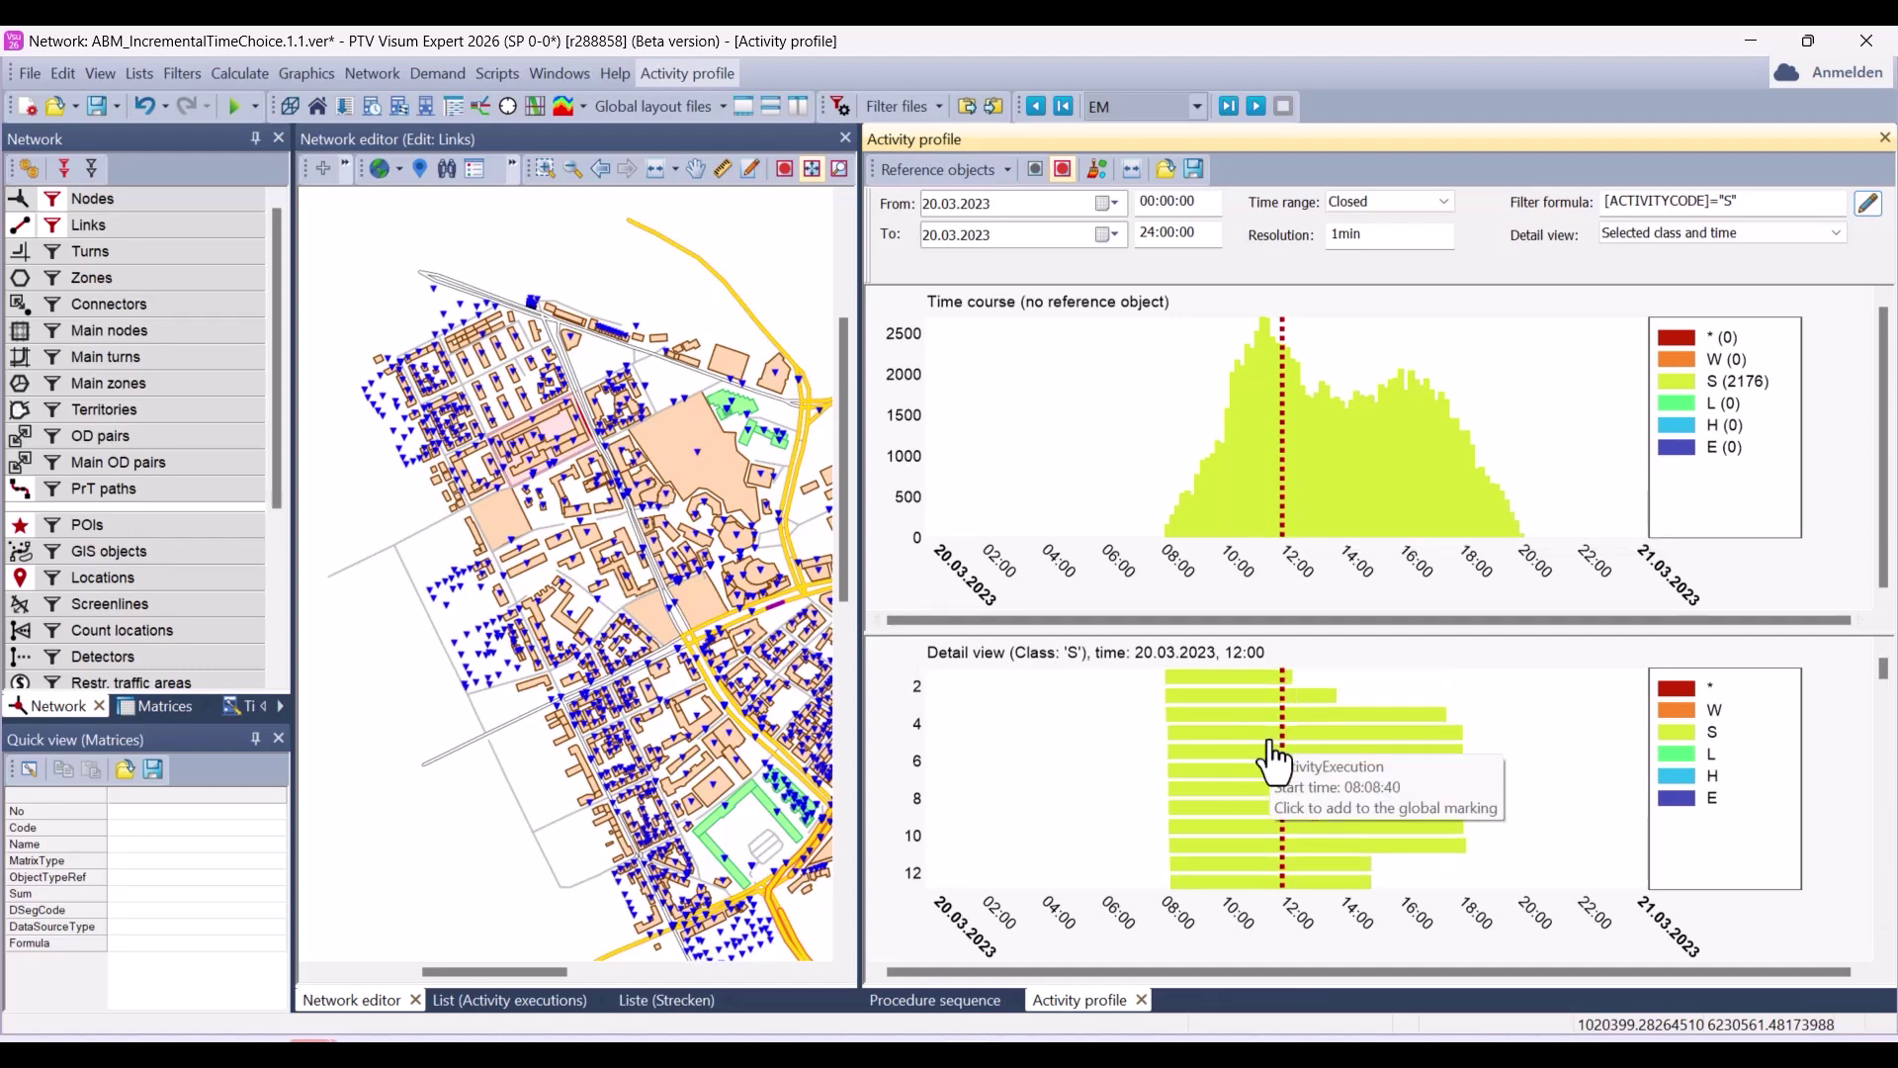
scroll(1275, 762, "down", 1)
scroll(1275, 762, "down", 4)
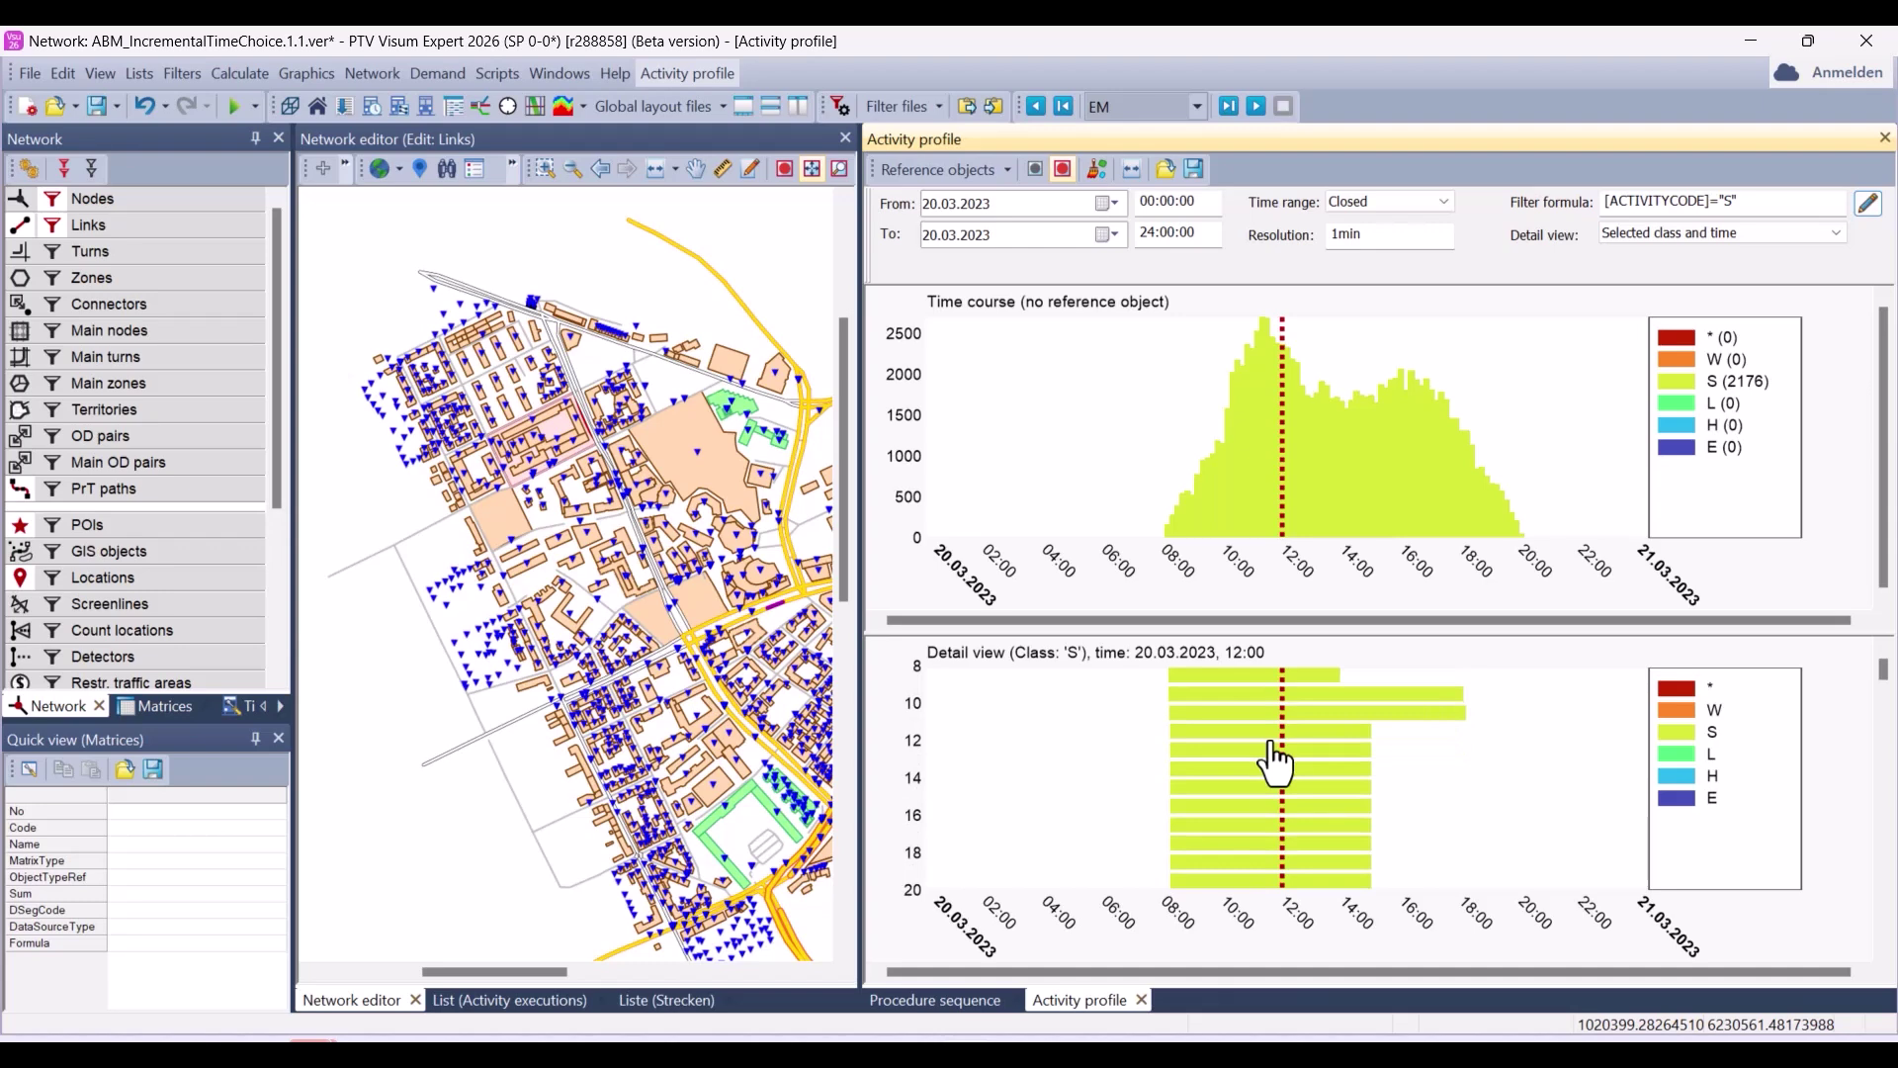
mouse_move(1272, 715)
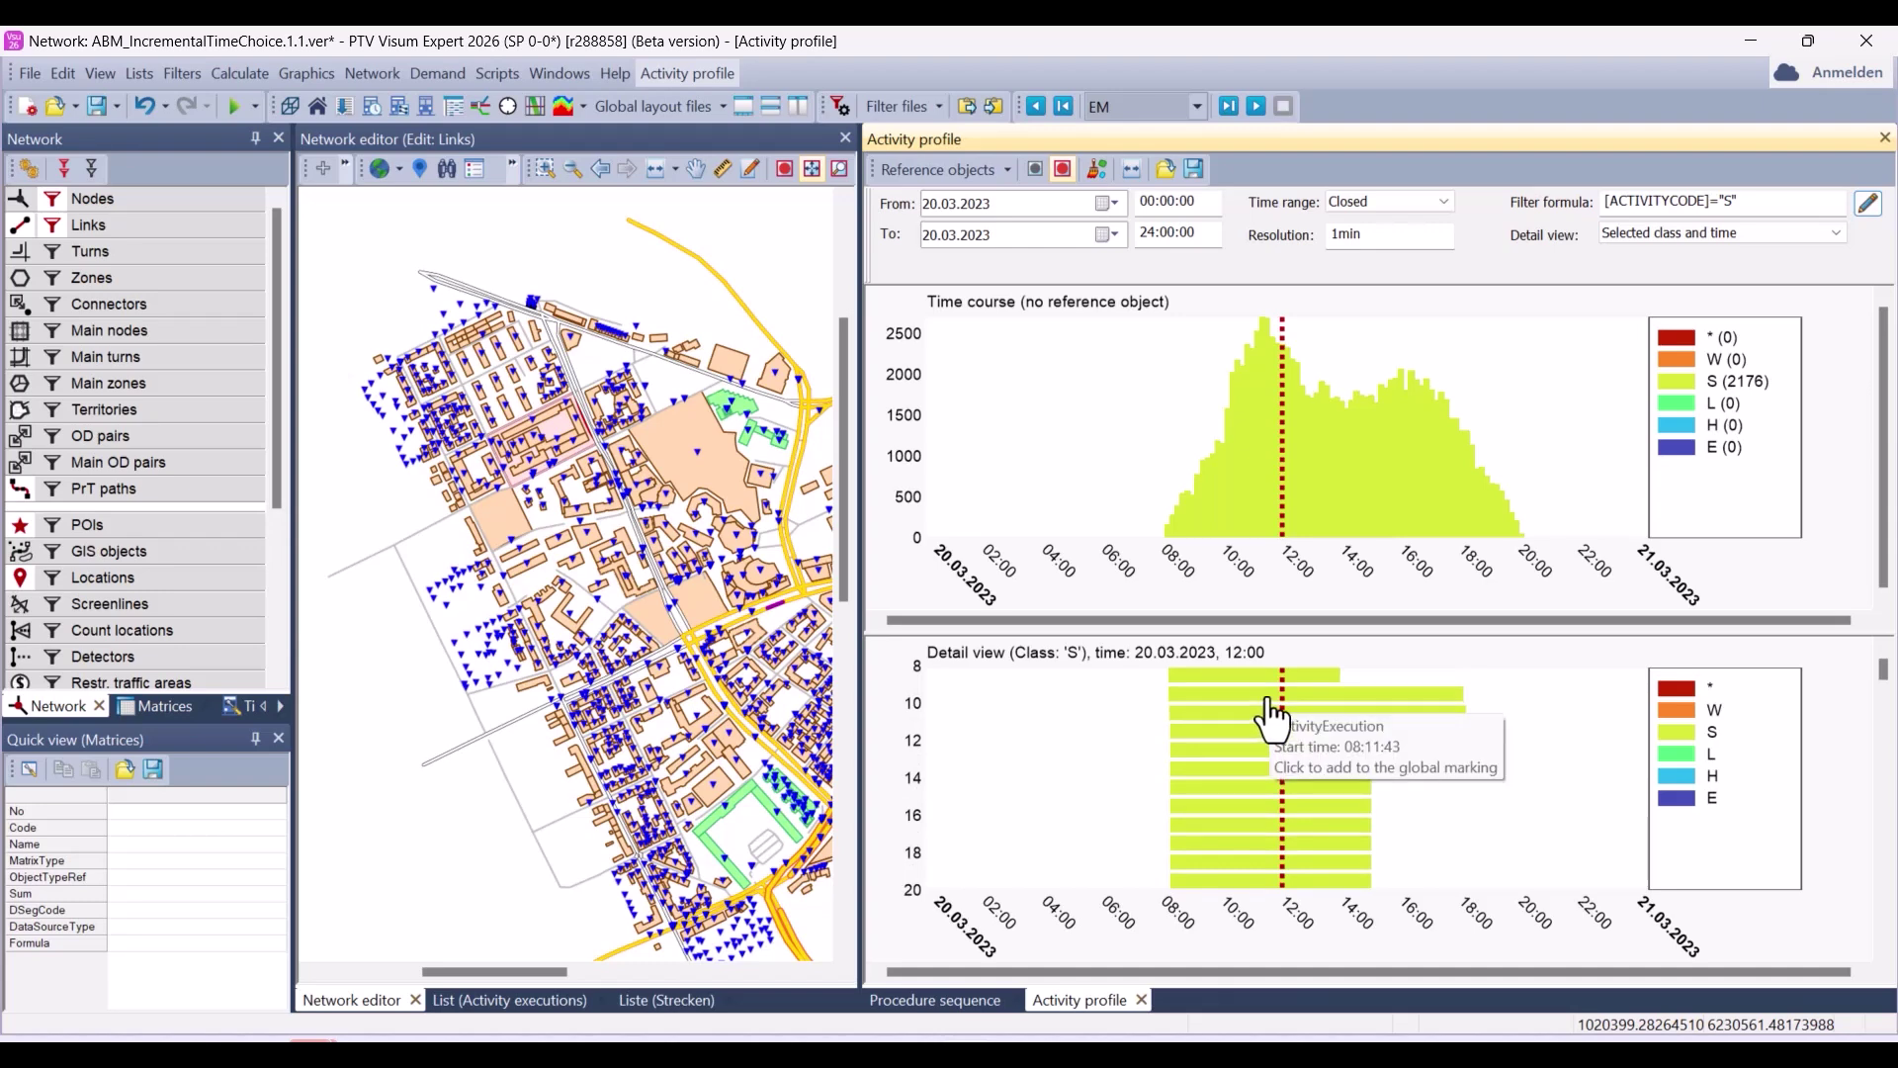
left_click(1272, 713)
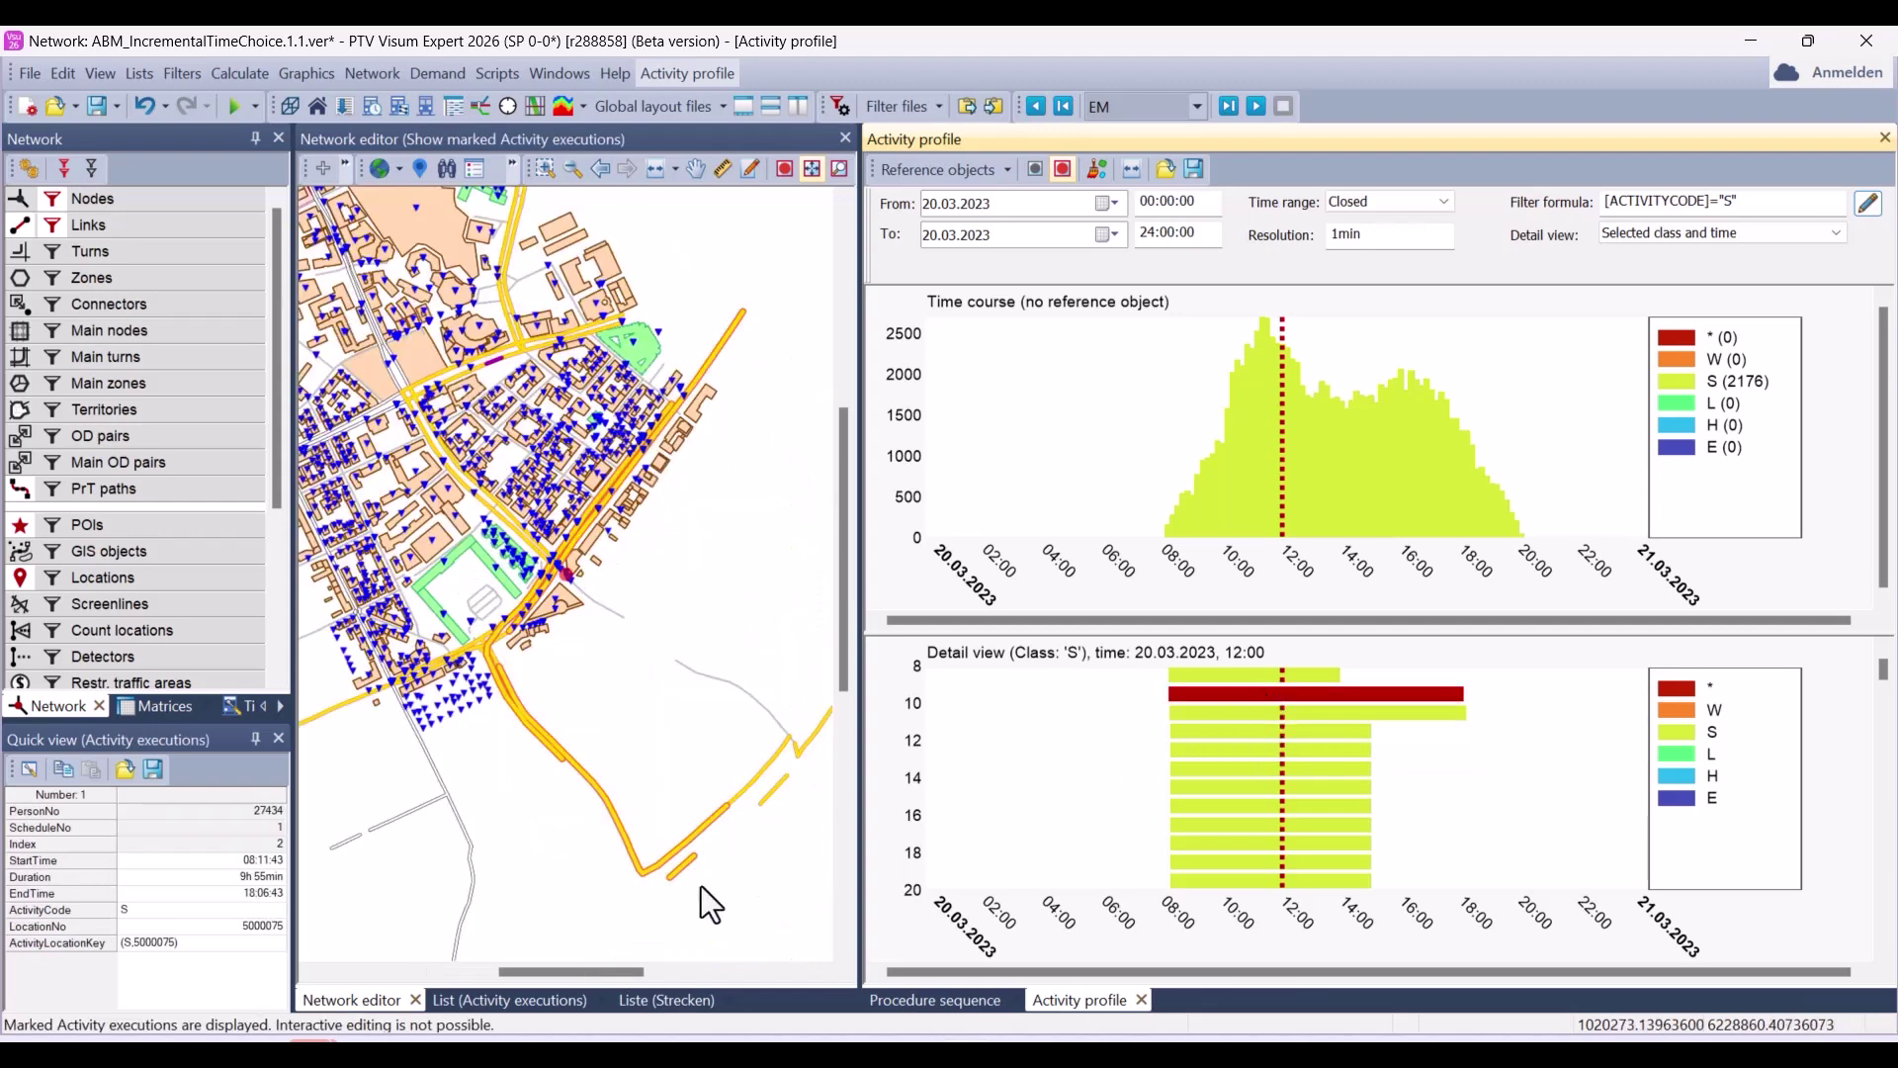
Locate the marked activity execution in the activity executions list and widen the list to show its remaining columns
left_click(525, 1005)
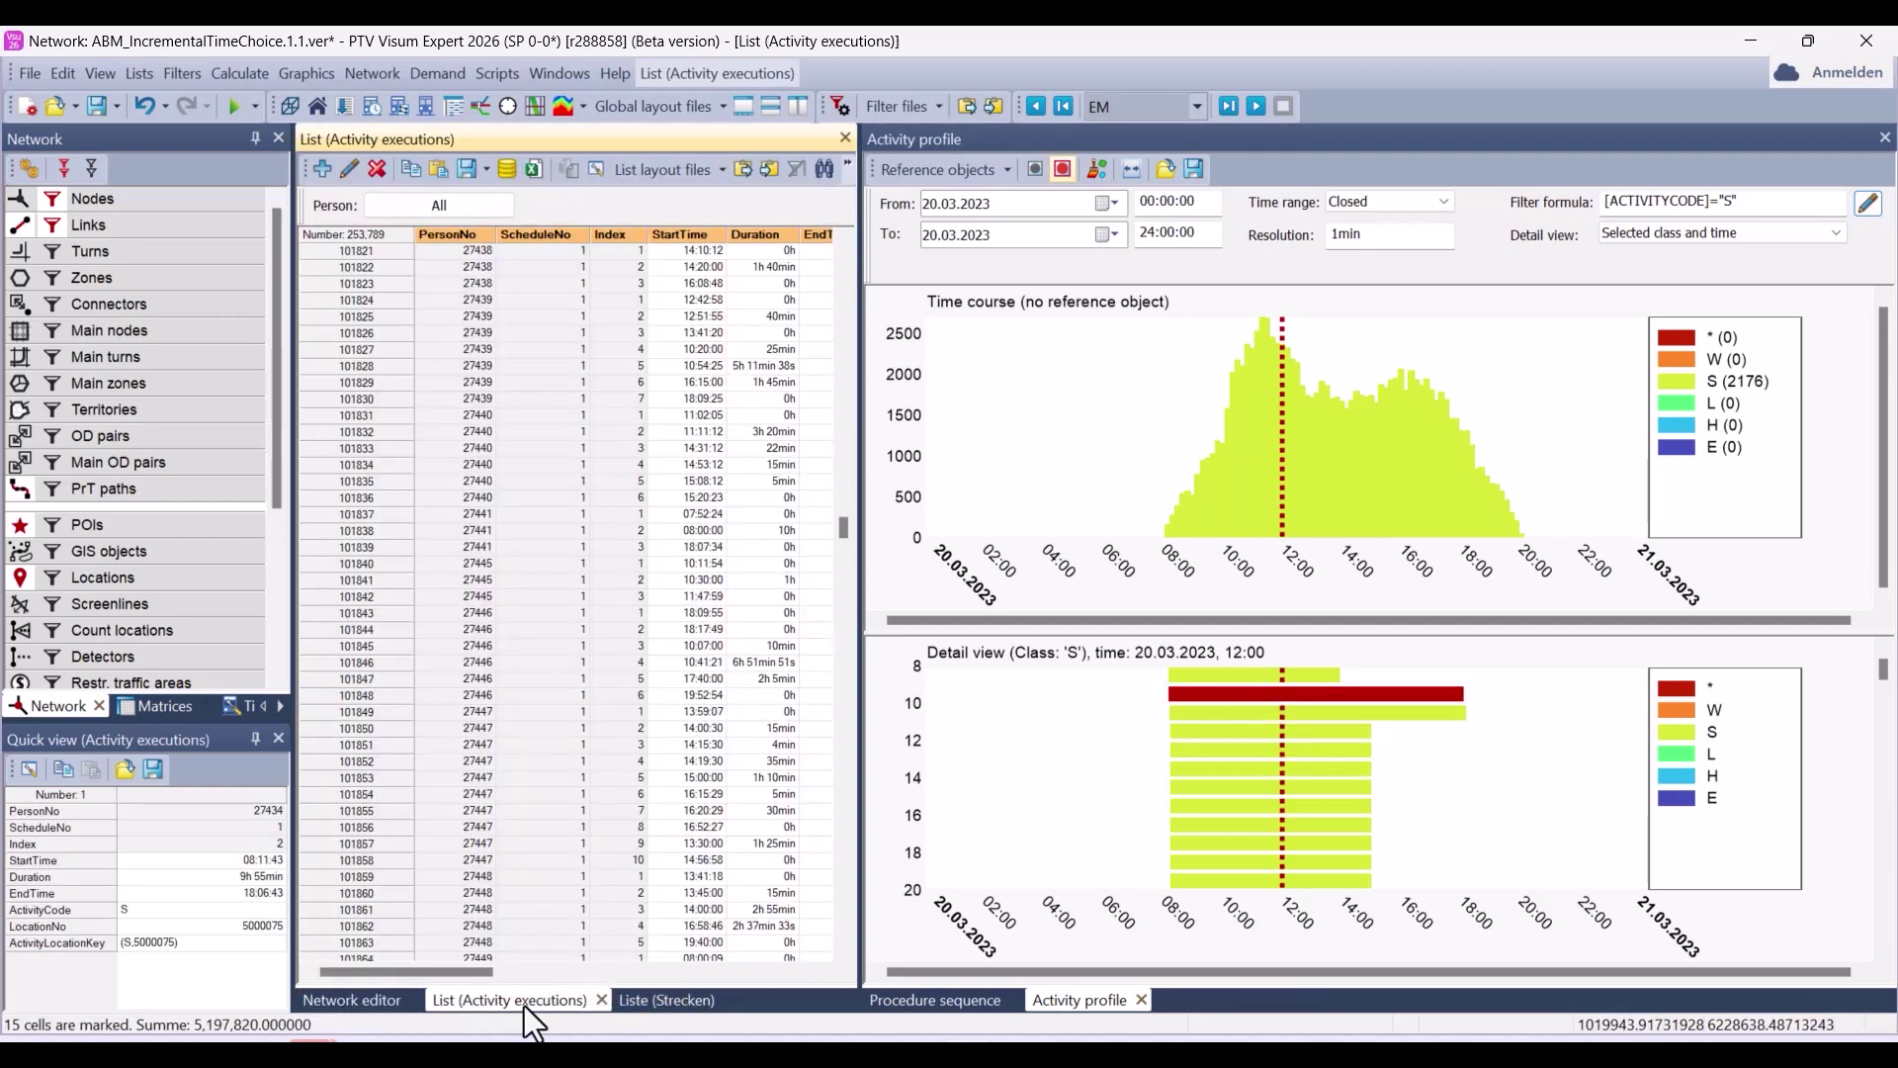
left_click(1234, 719)
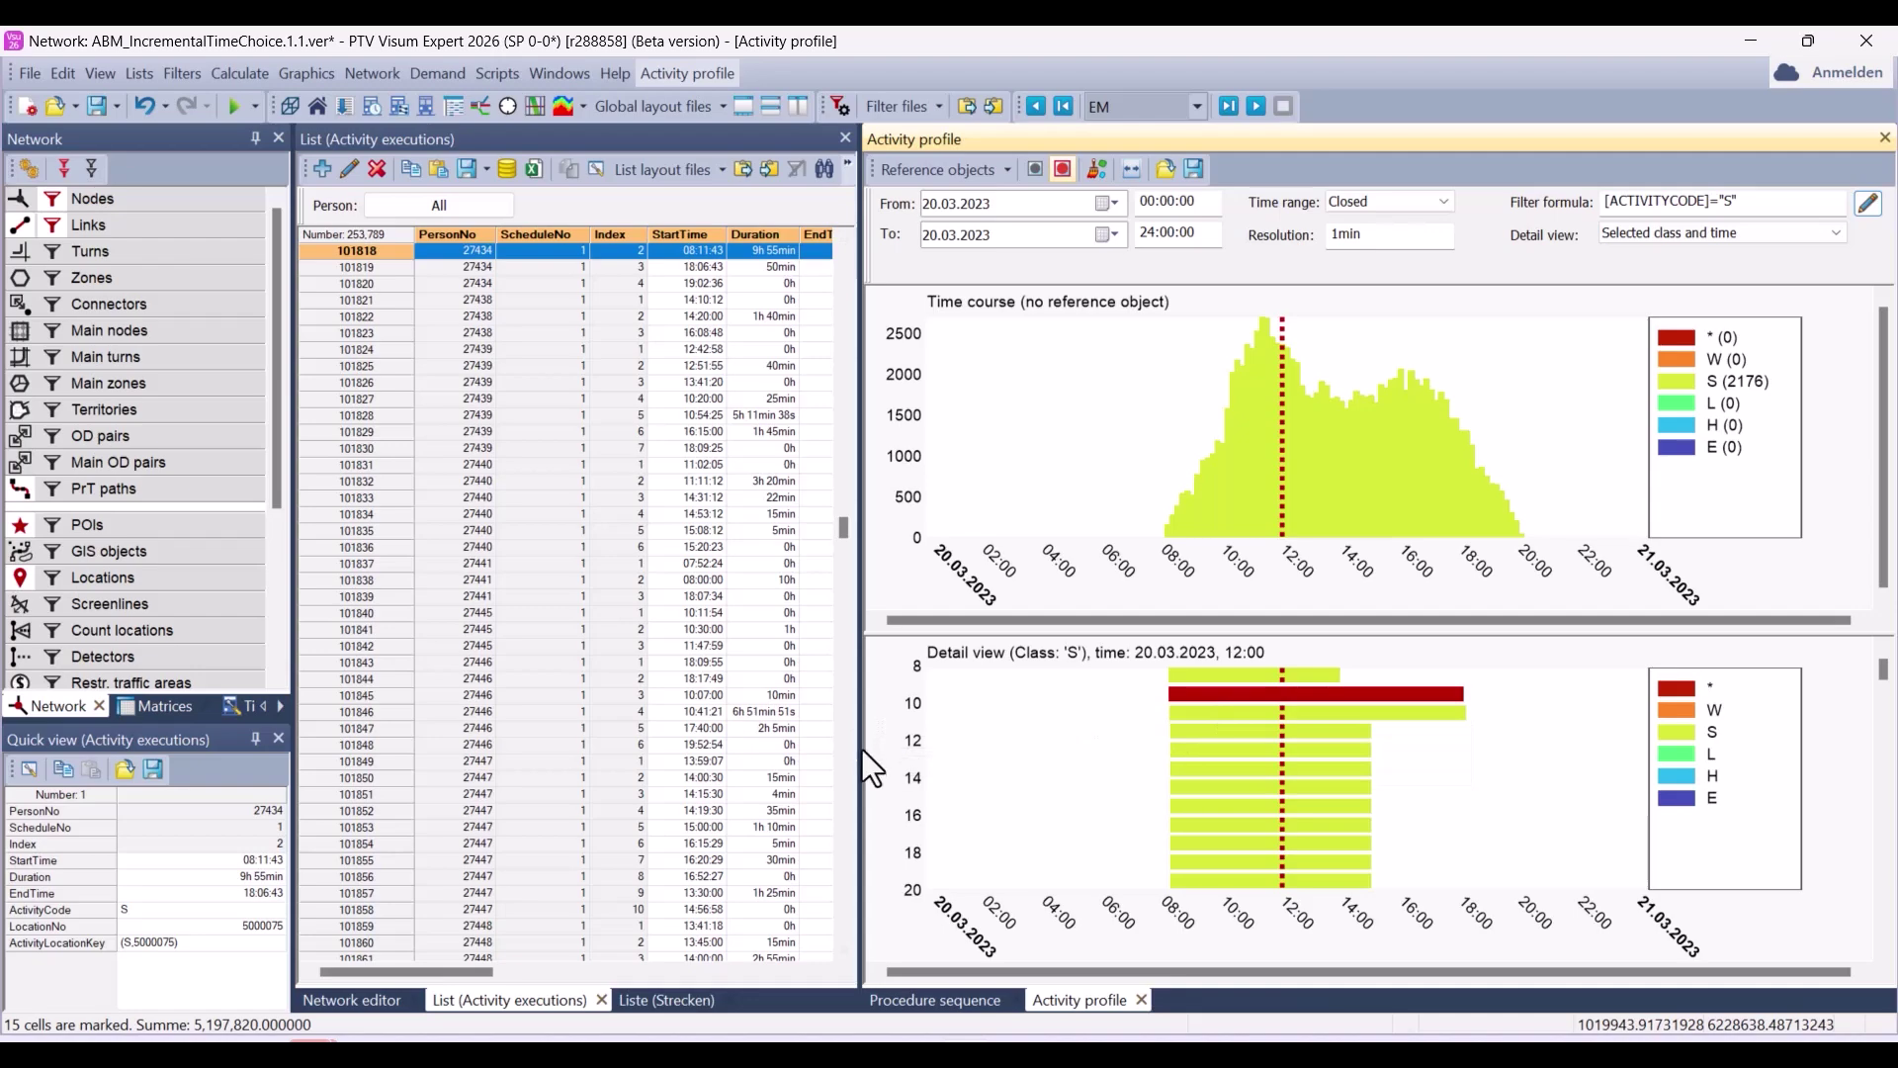
left_click_drag(860, 753, 1232, 728)
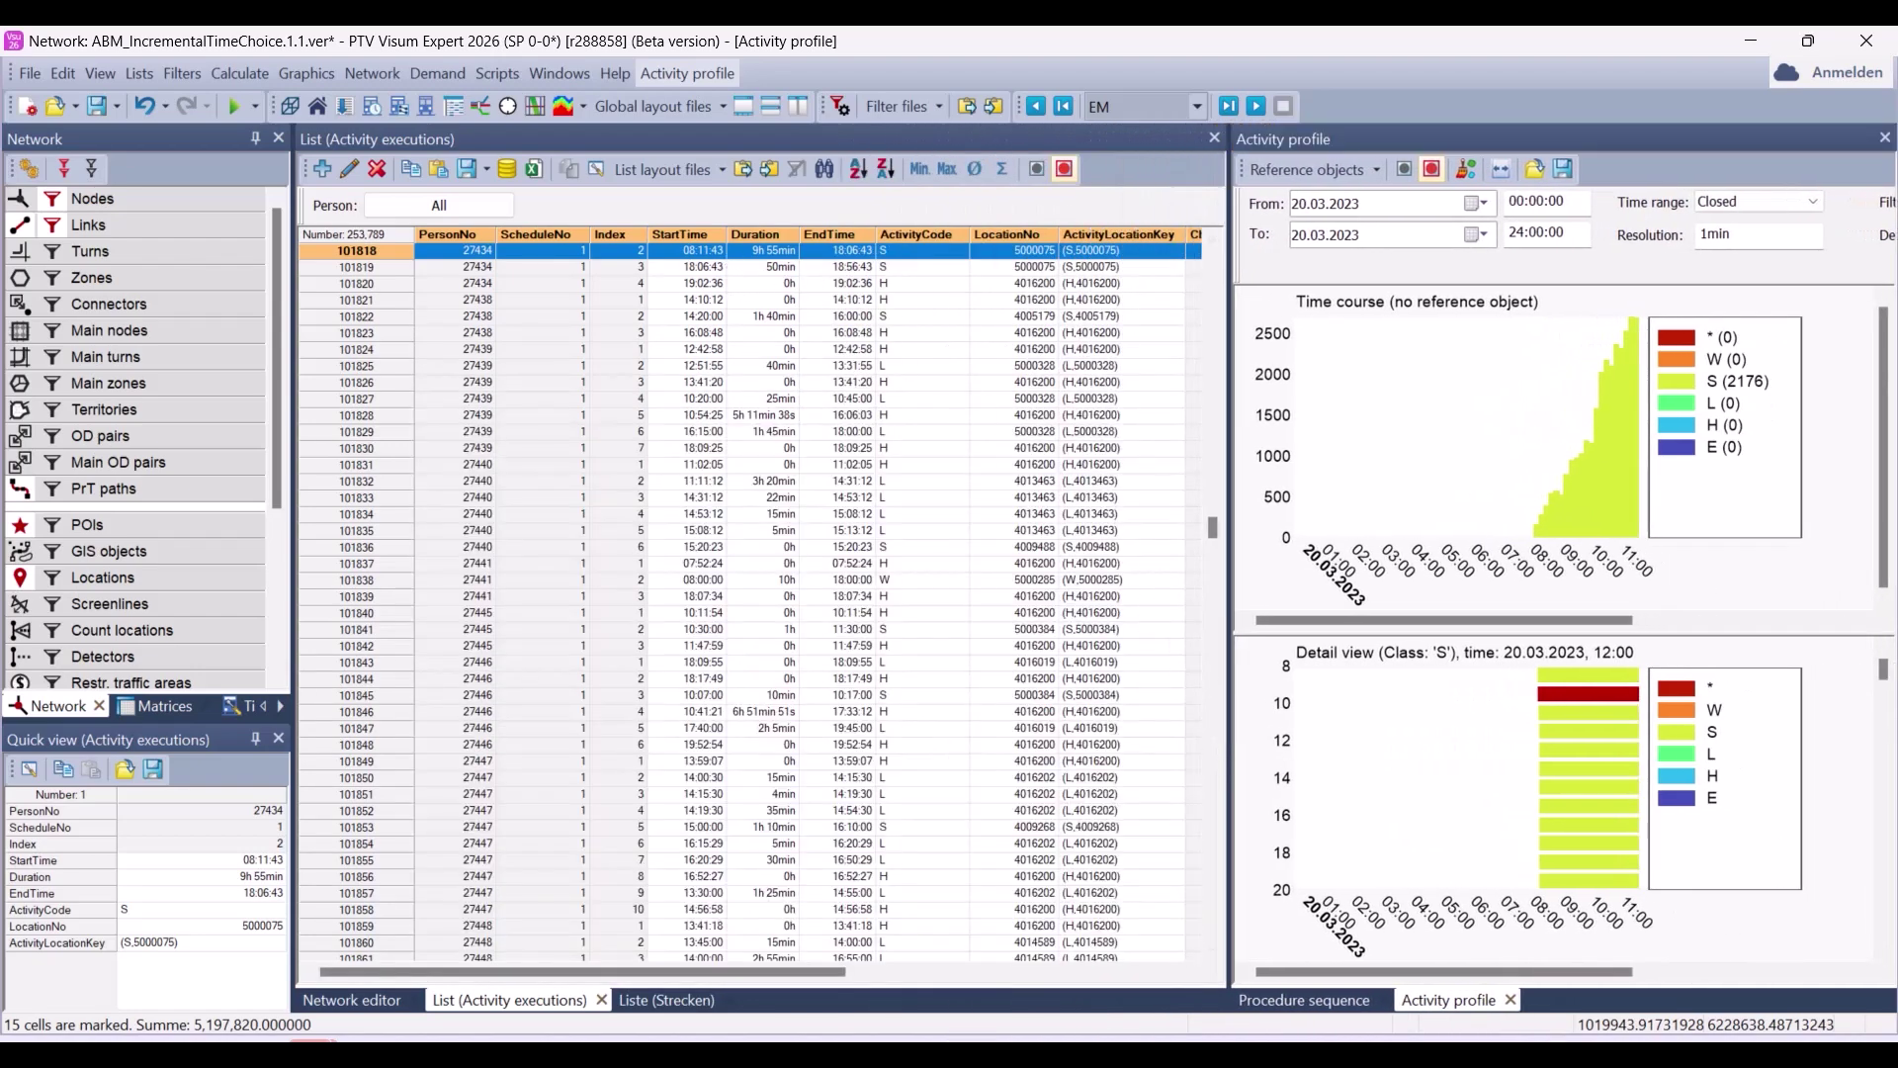
Select location 5000384 at the southern end of the network map as the reference object of the activity profile
left_click(326, 999)
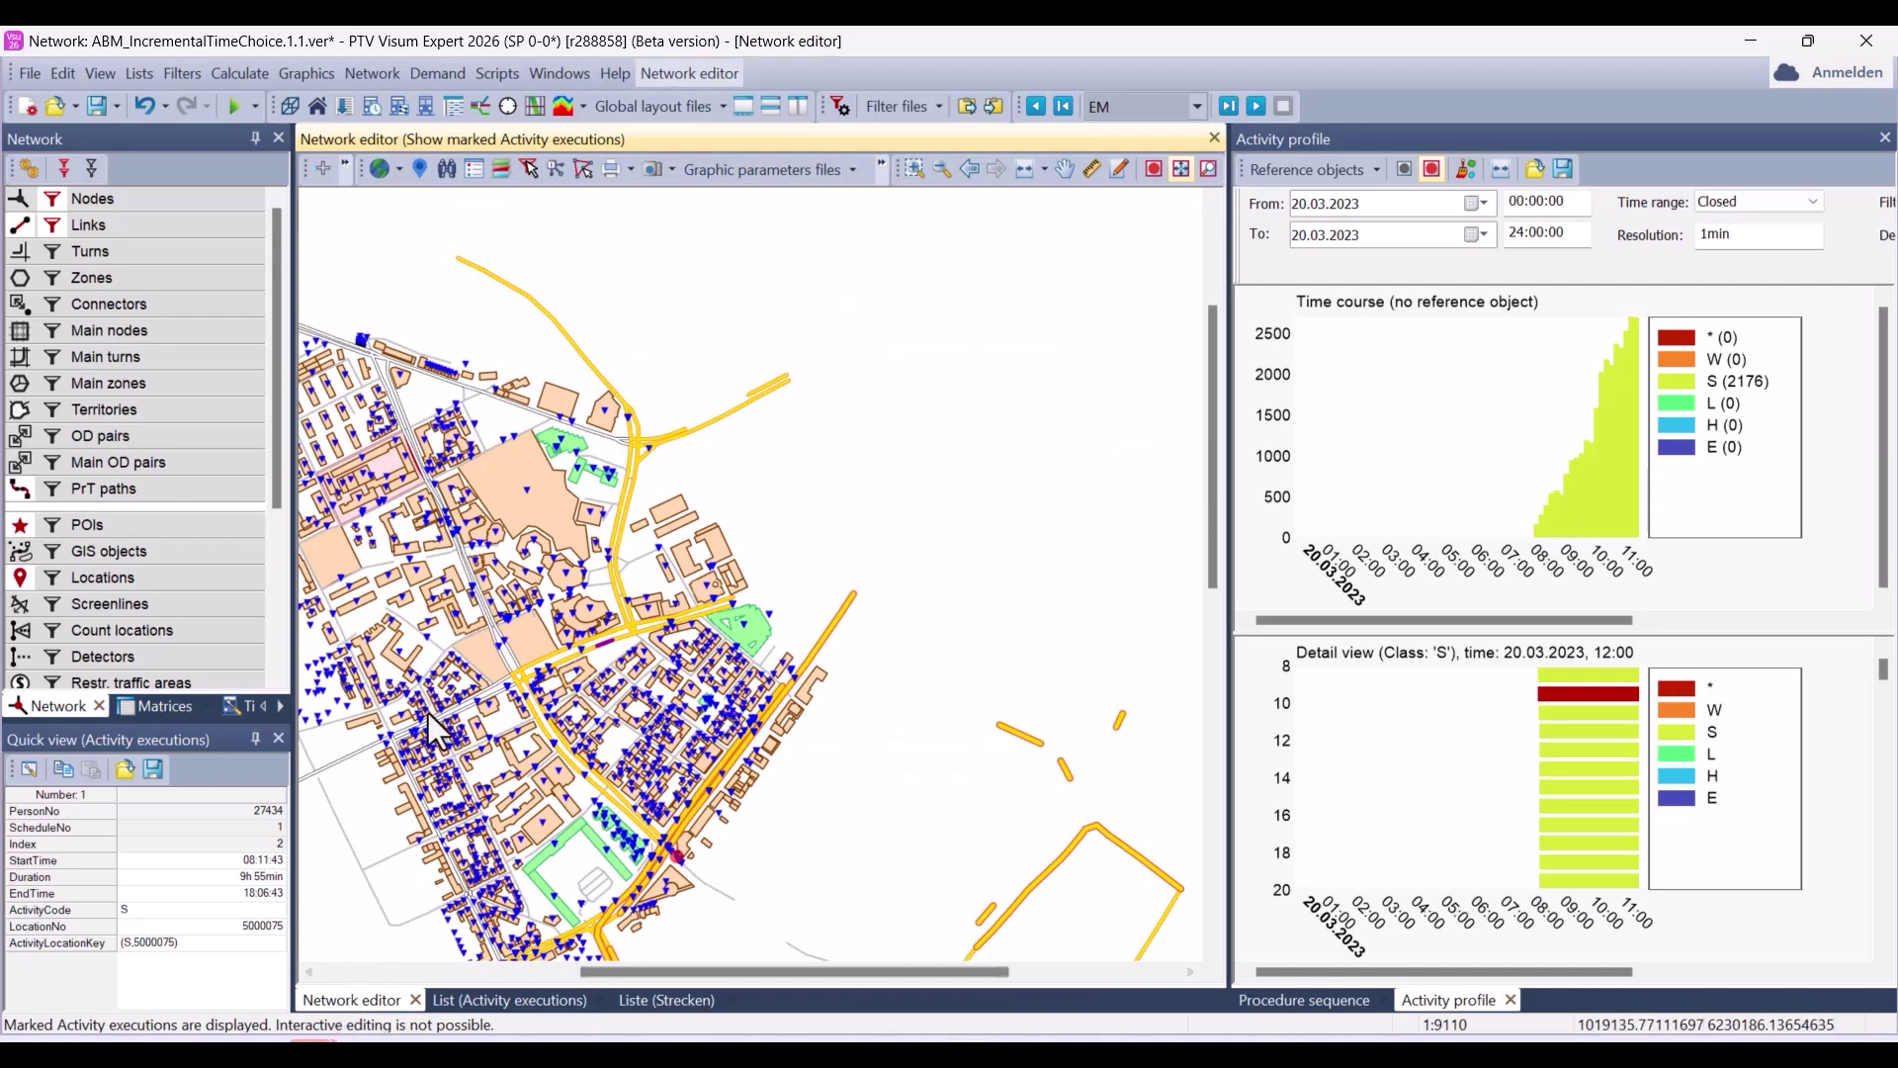
scroll(439, 332, "down", 1)
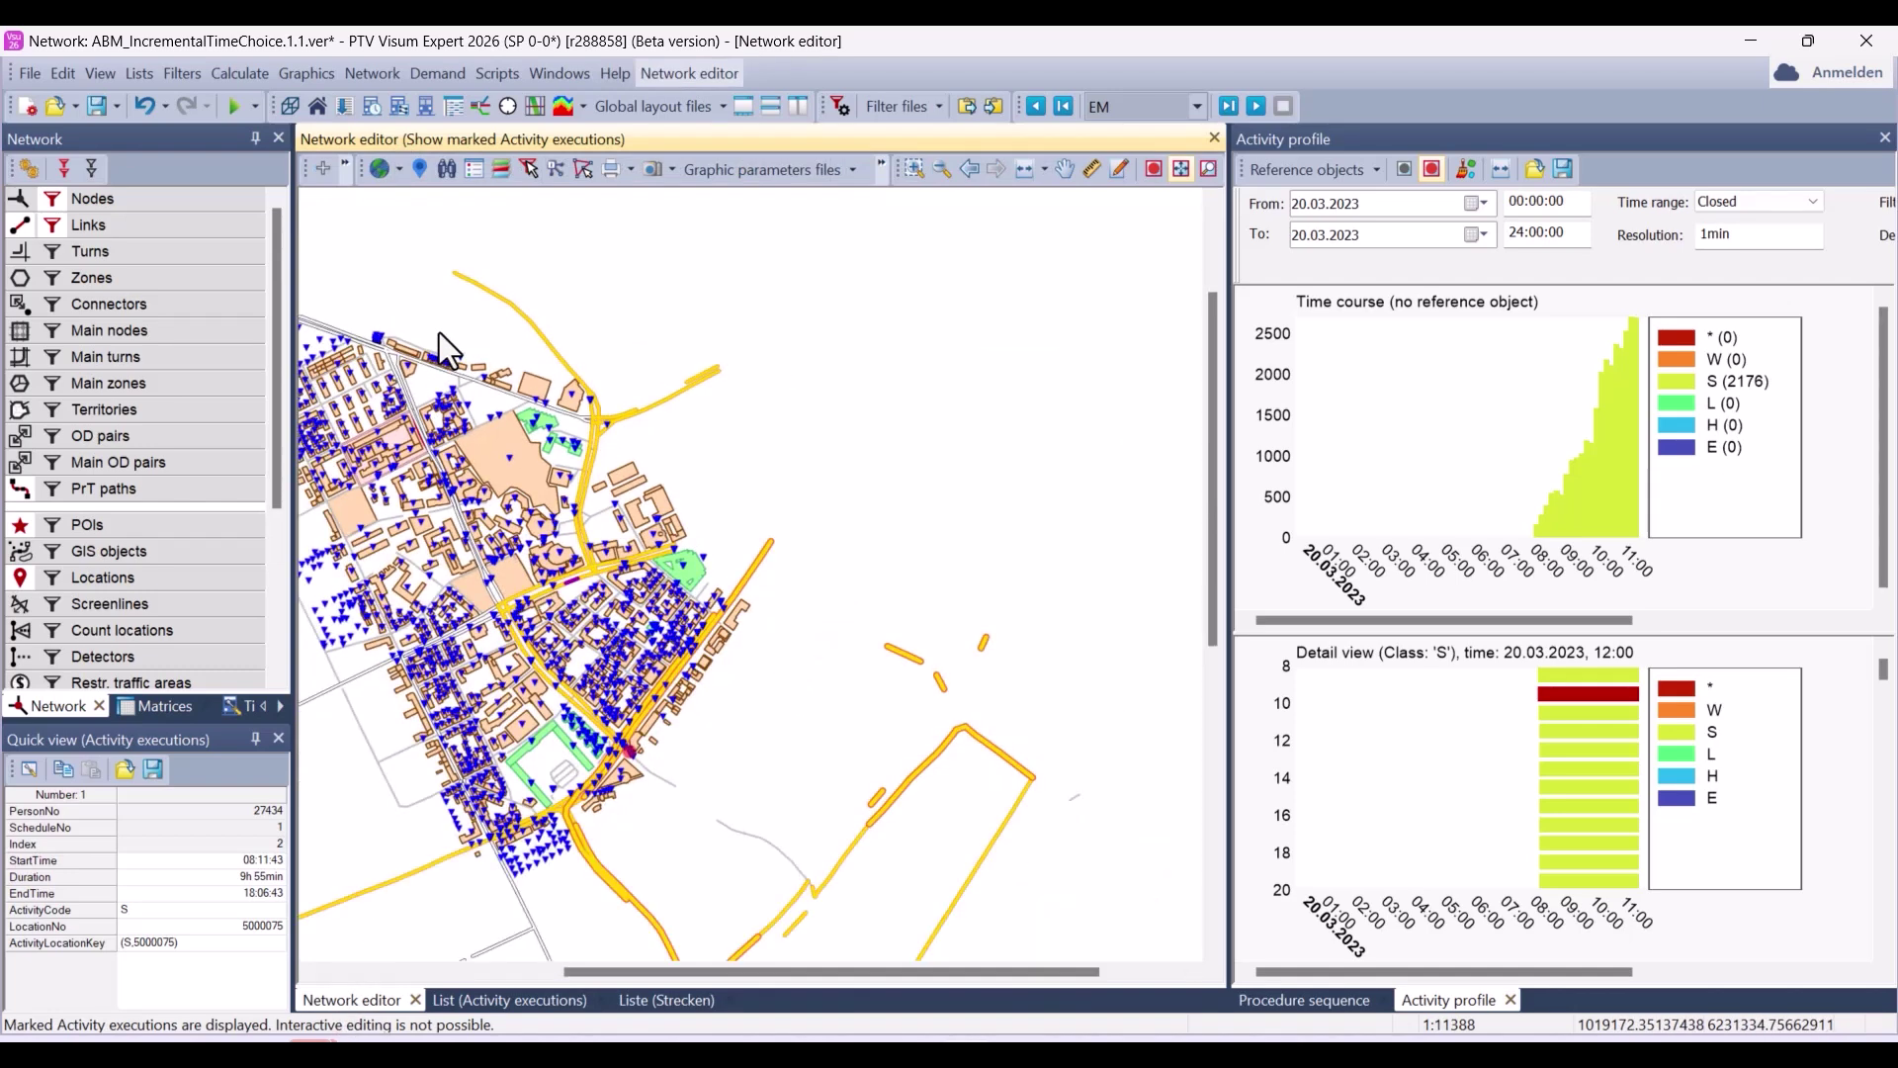
scroll(439, 332, "down", 2)
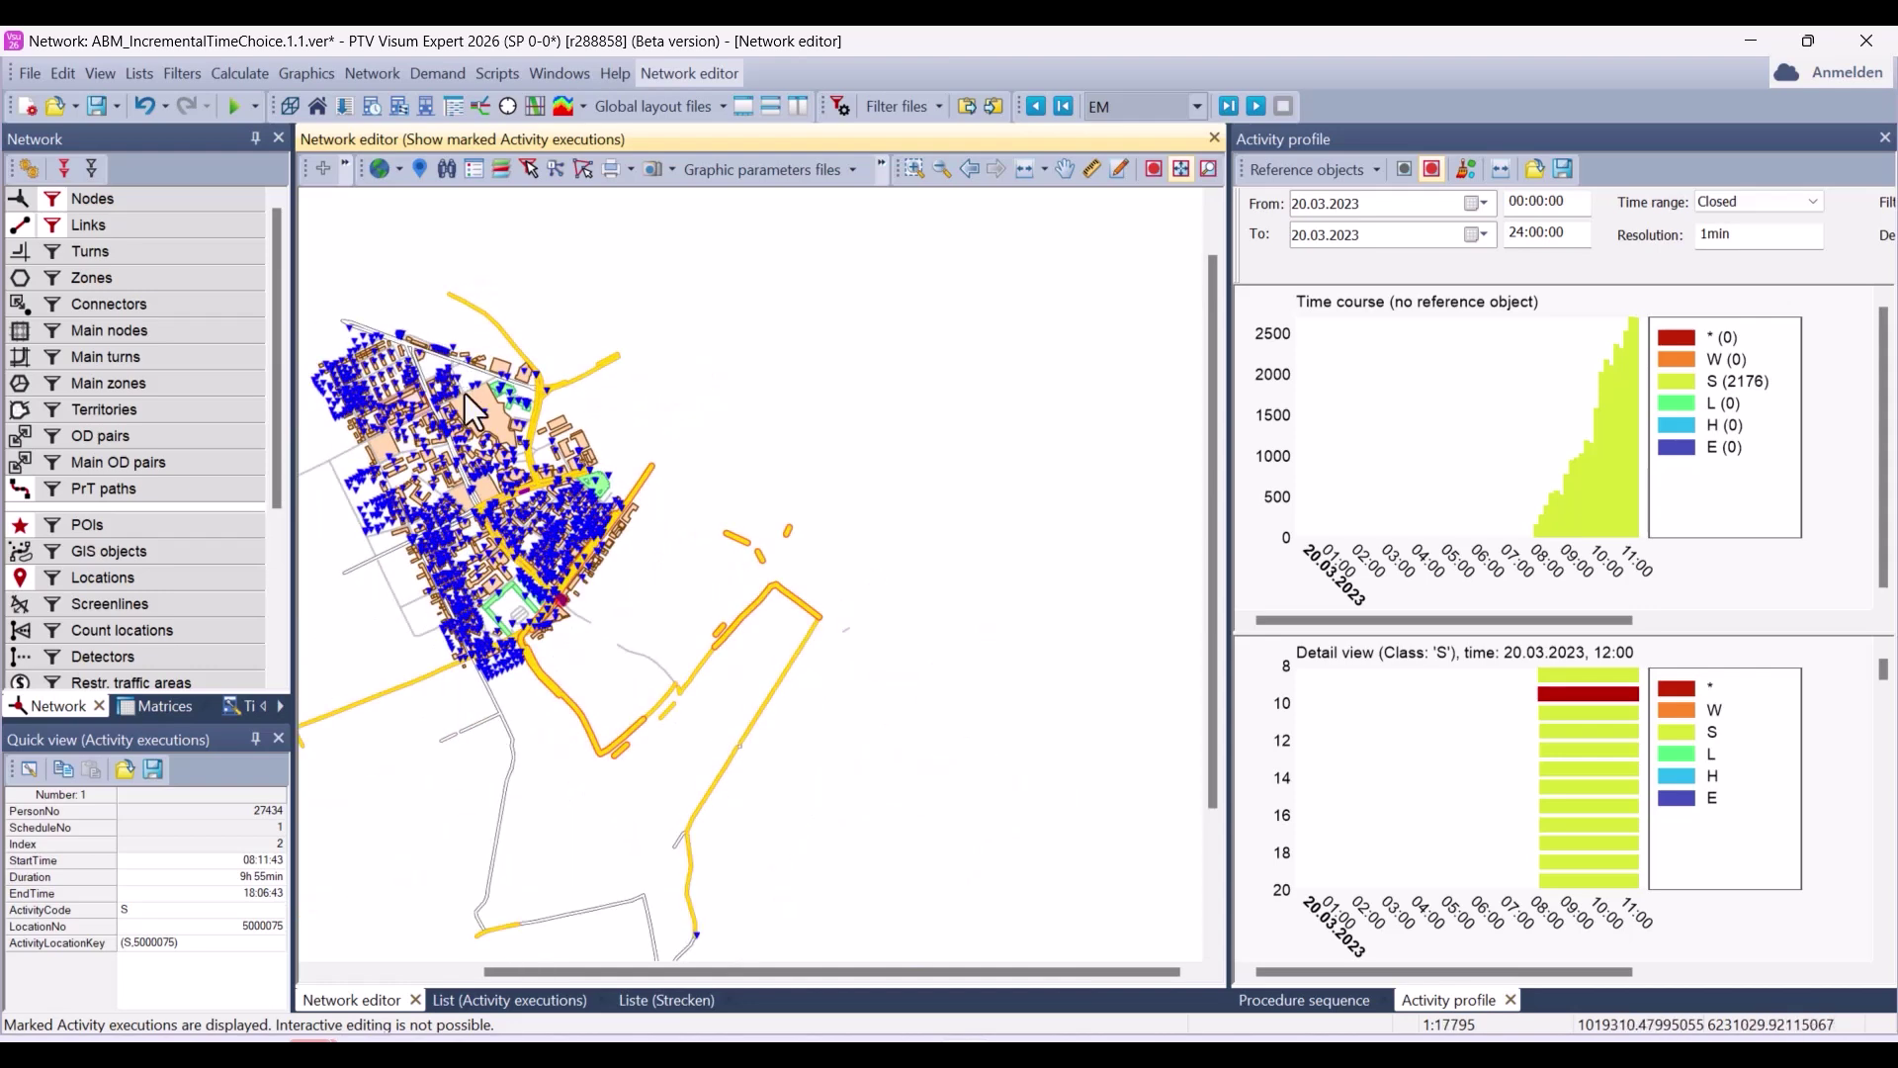
left_click(160, 576)
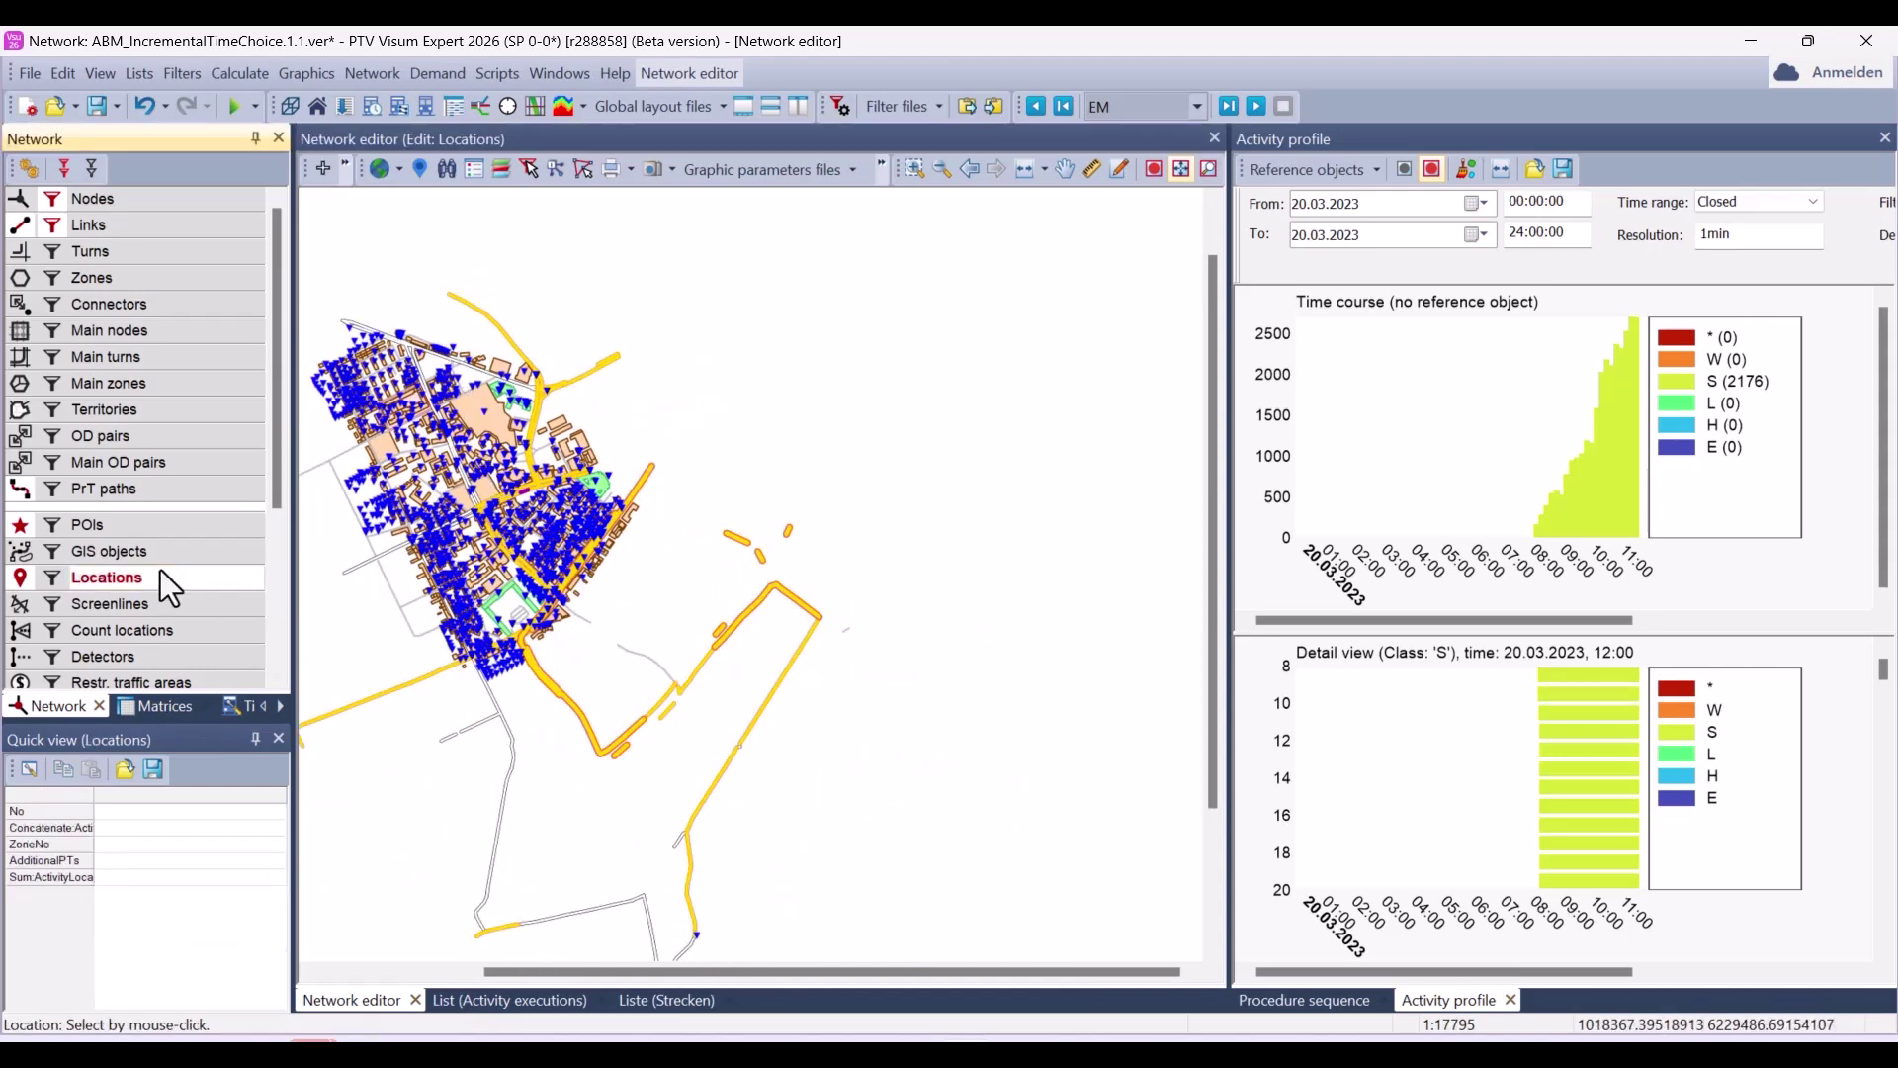
left_click(715, 940)
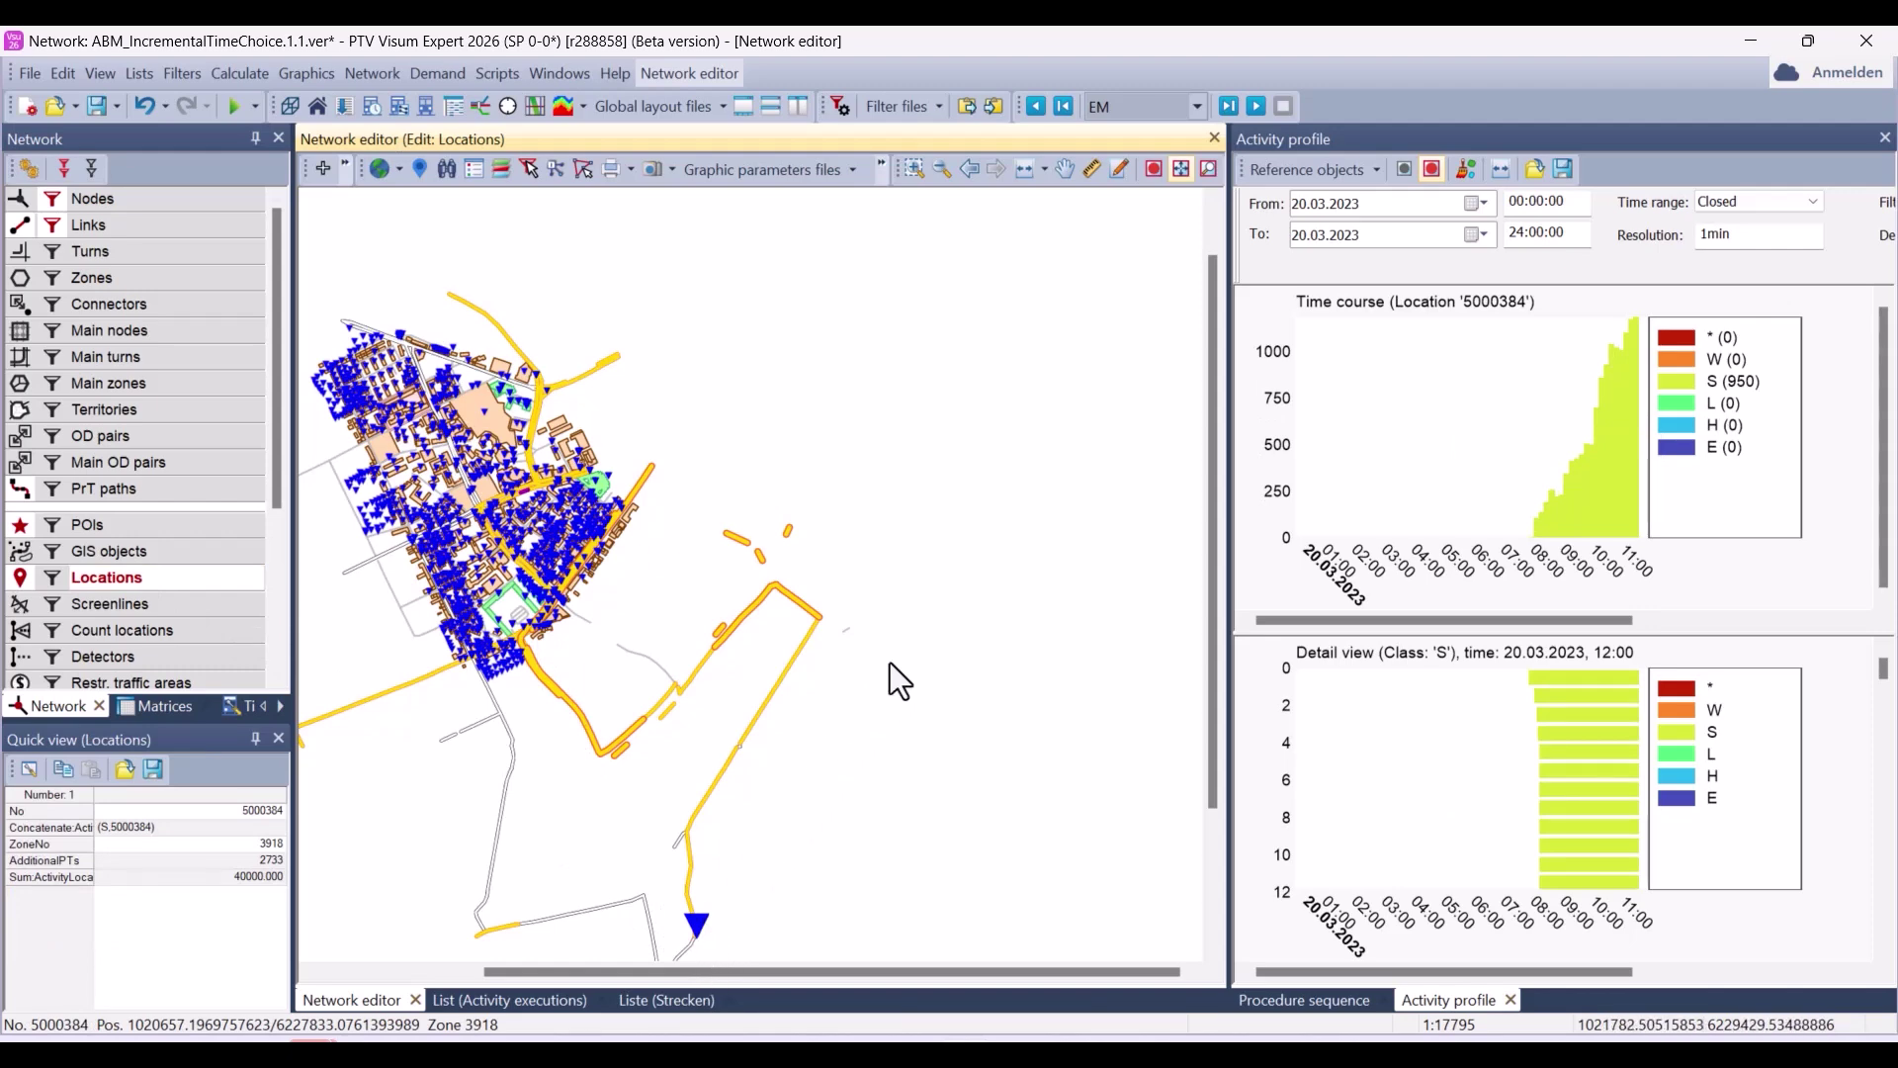
Set TCur_Car(PM) to 999999 for the southbound Marienplatz link near the junction west of the selected location
left_click_drag(870, 734, 957, 631)
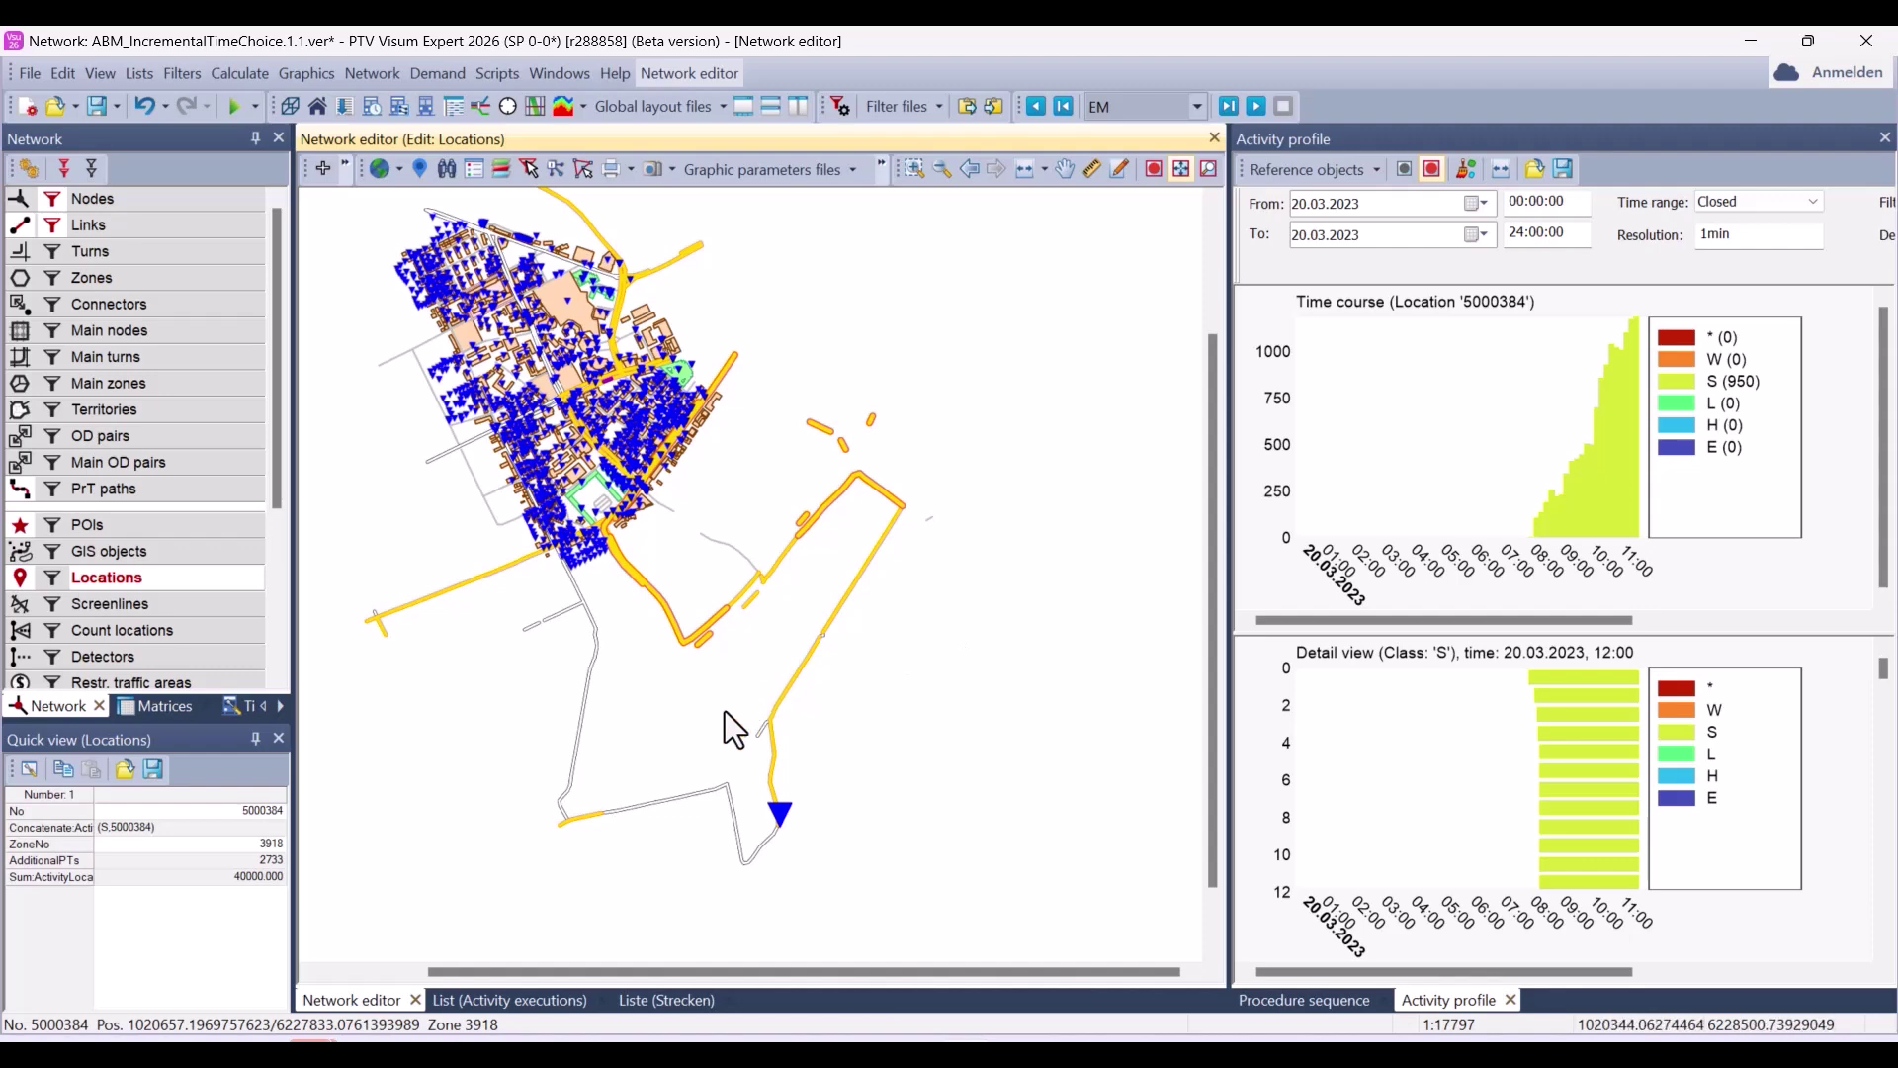
scroll(552, 824, "up", 1)
scroll(550, 824, "up", 1)
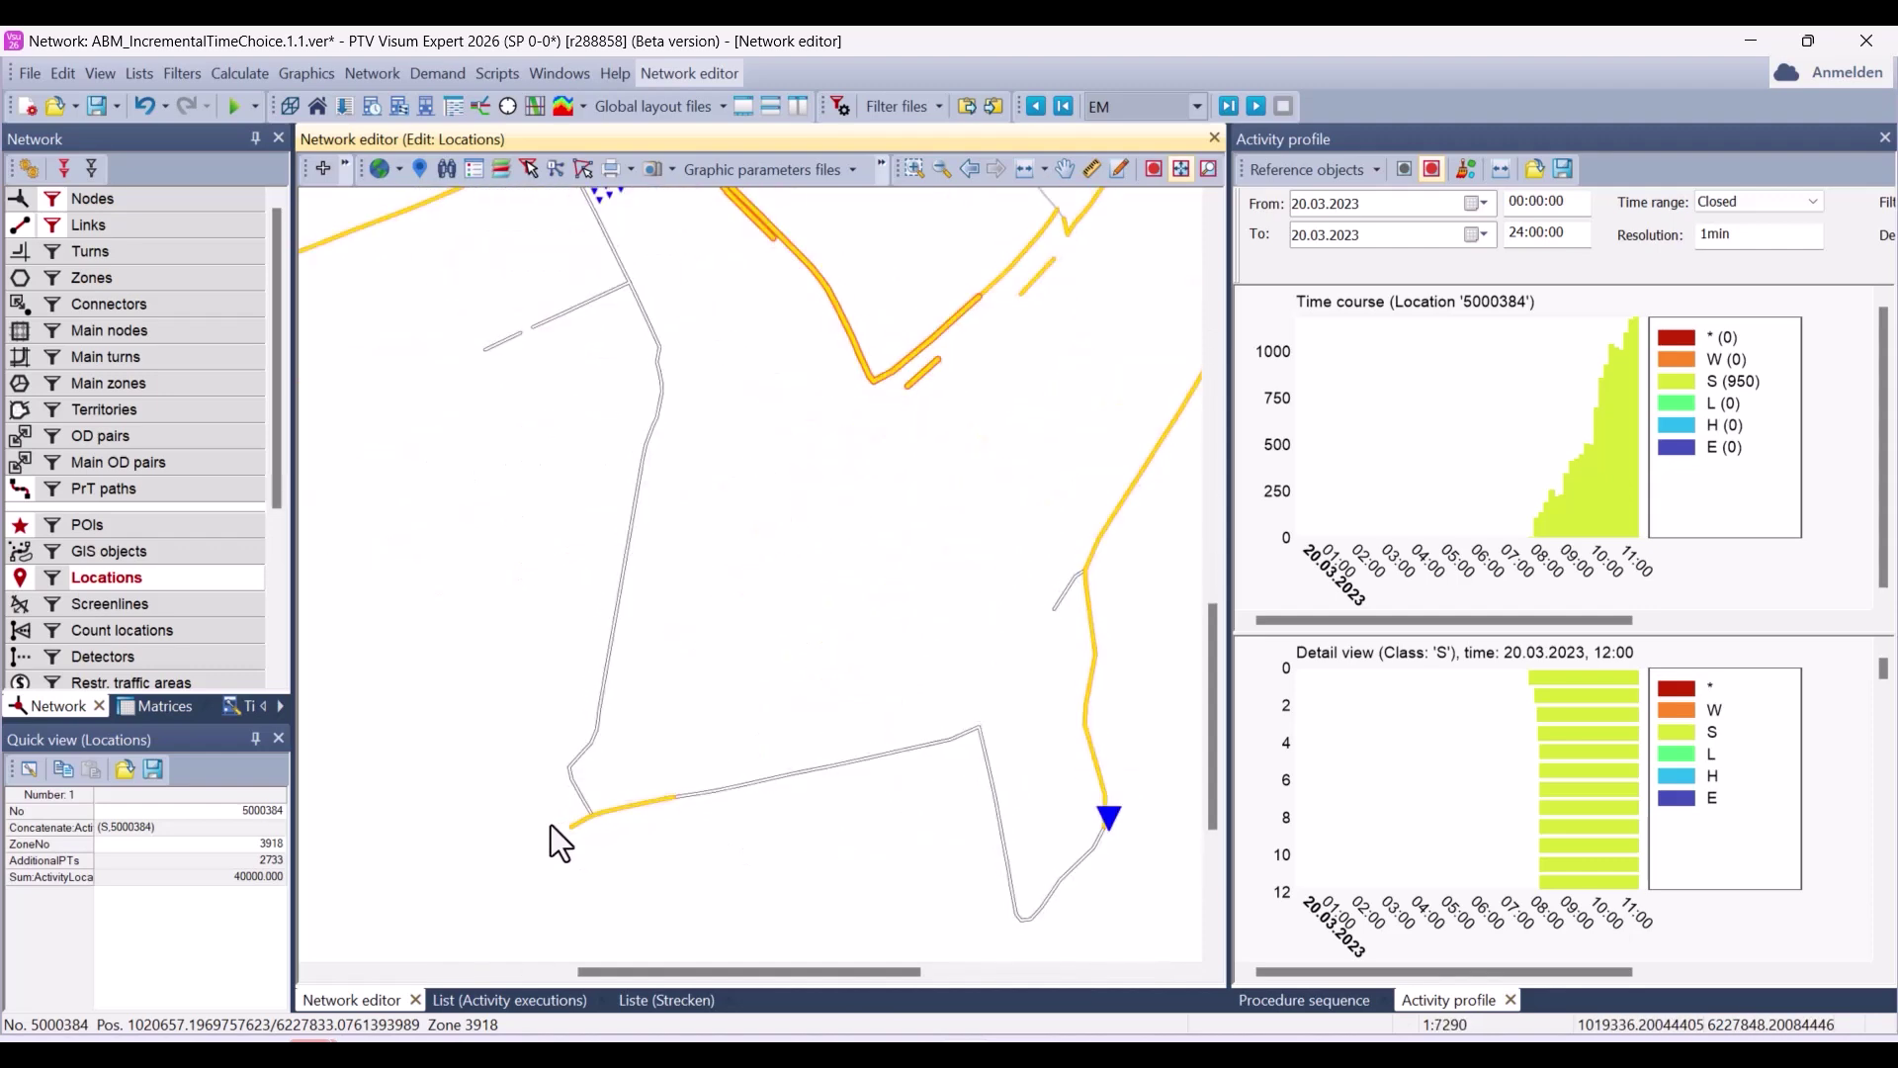
scroll(570, 832, "up", 2)
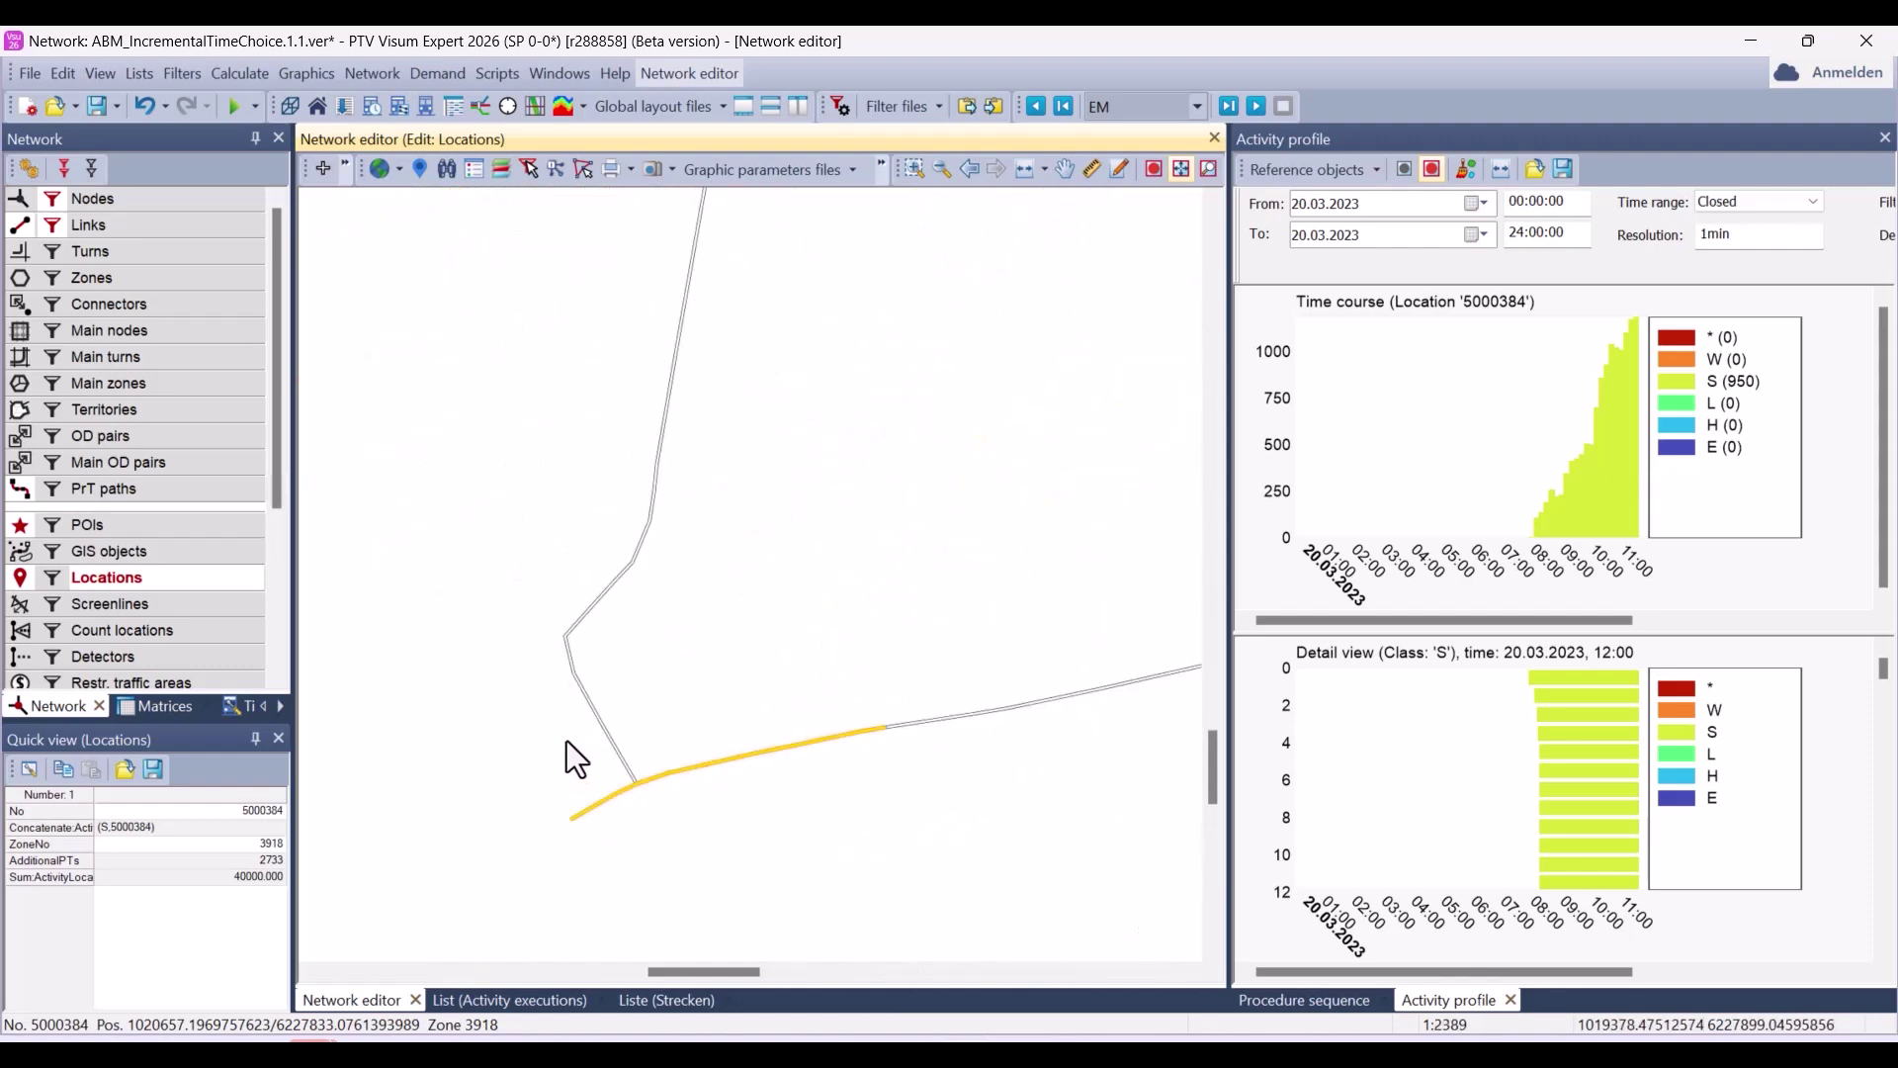
left_click(166, 221)
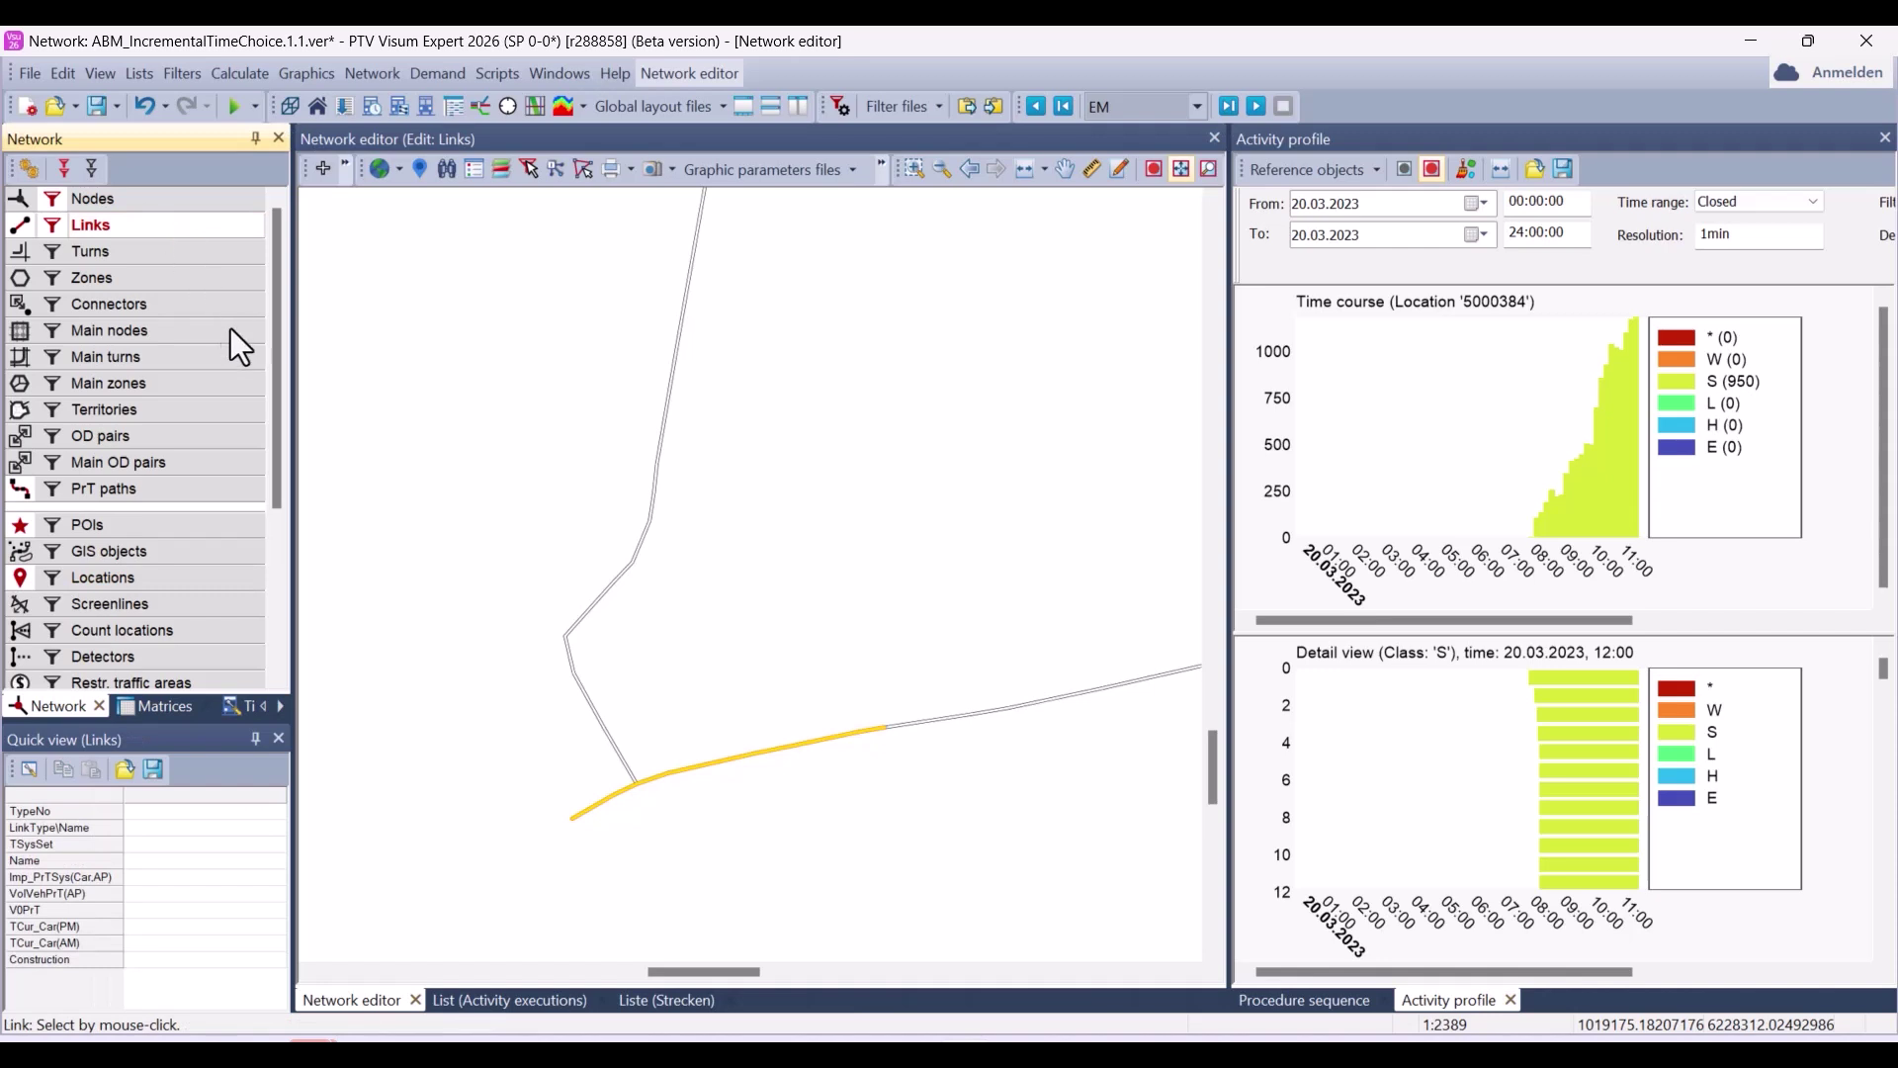
left_click(596, 729)
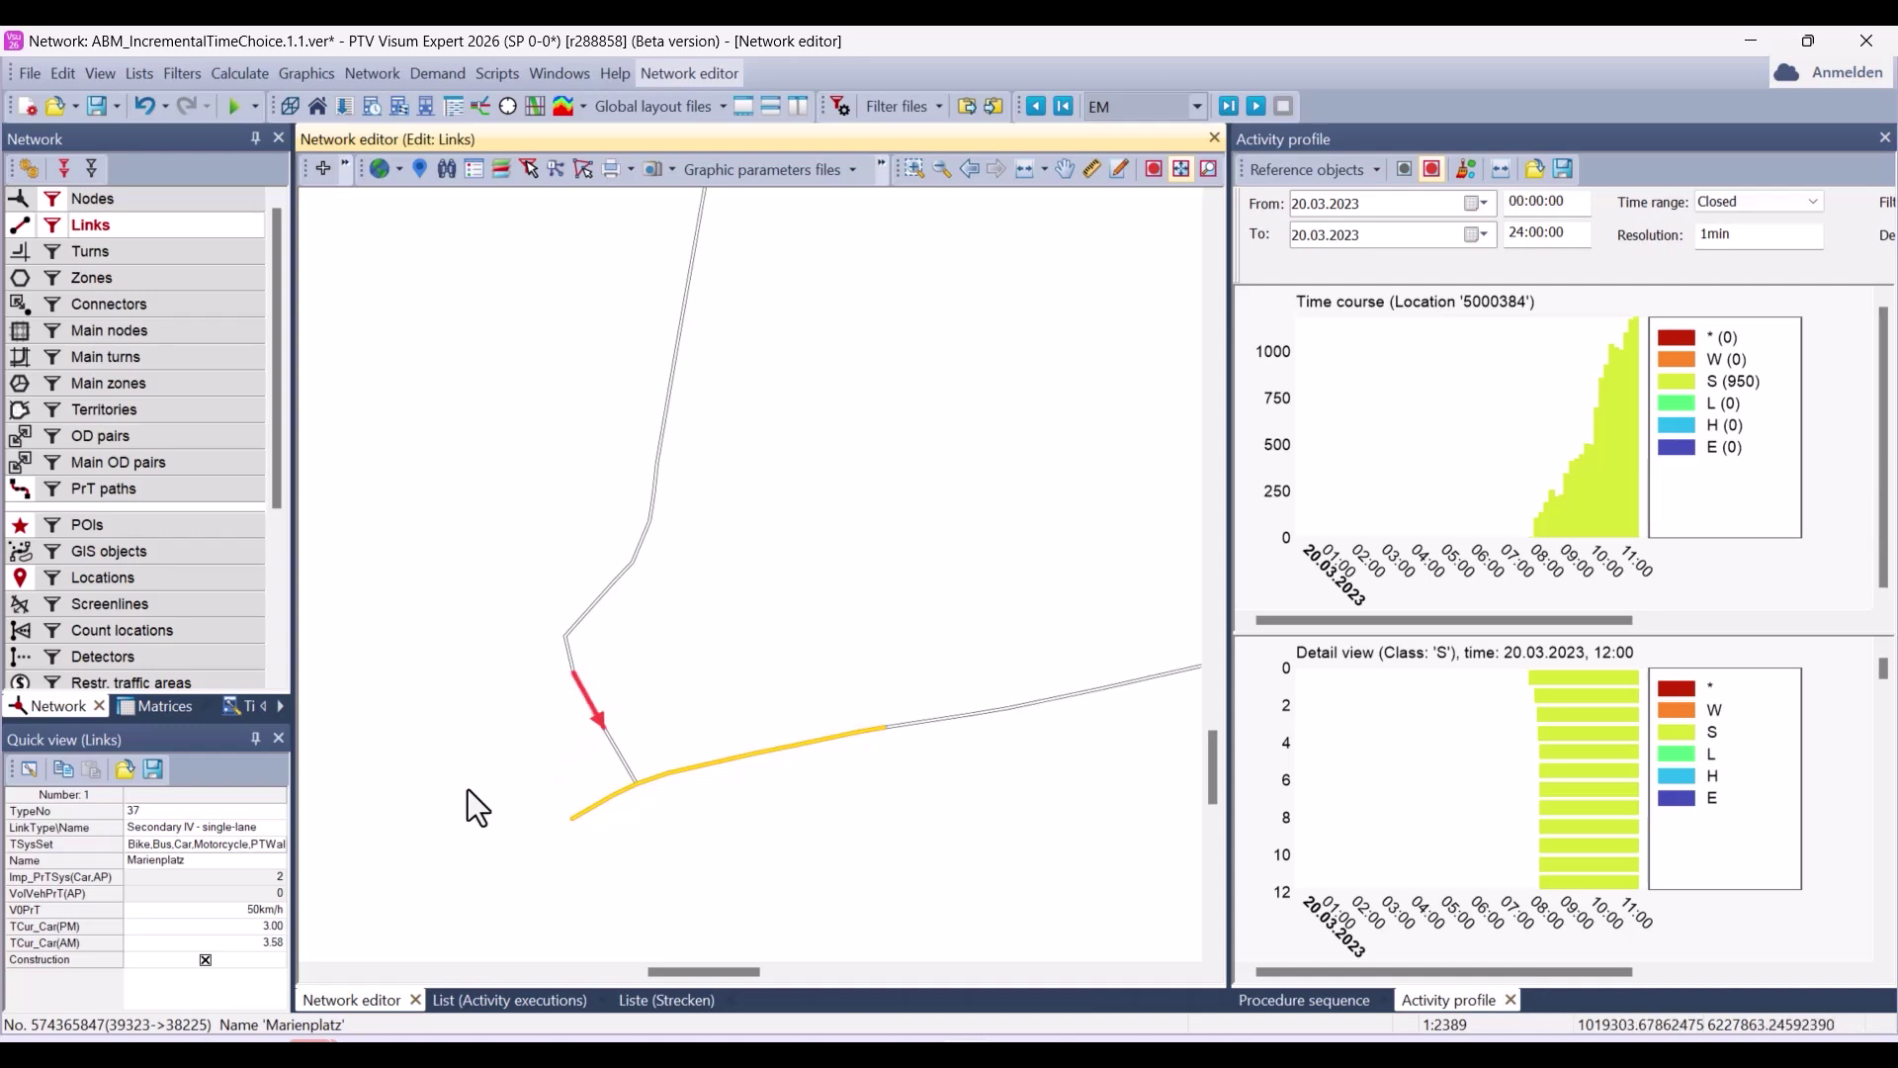
left_click(146, 928)
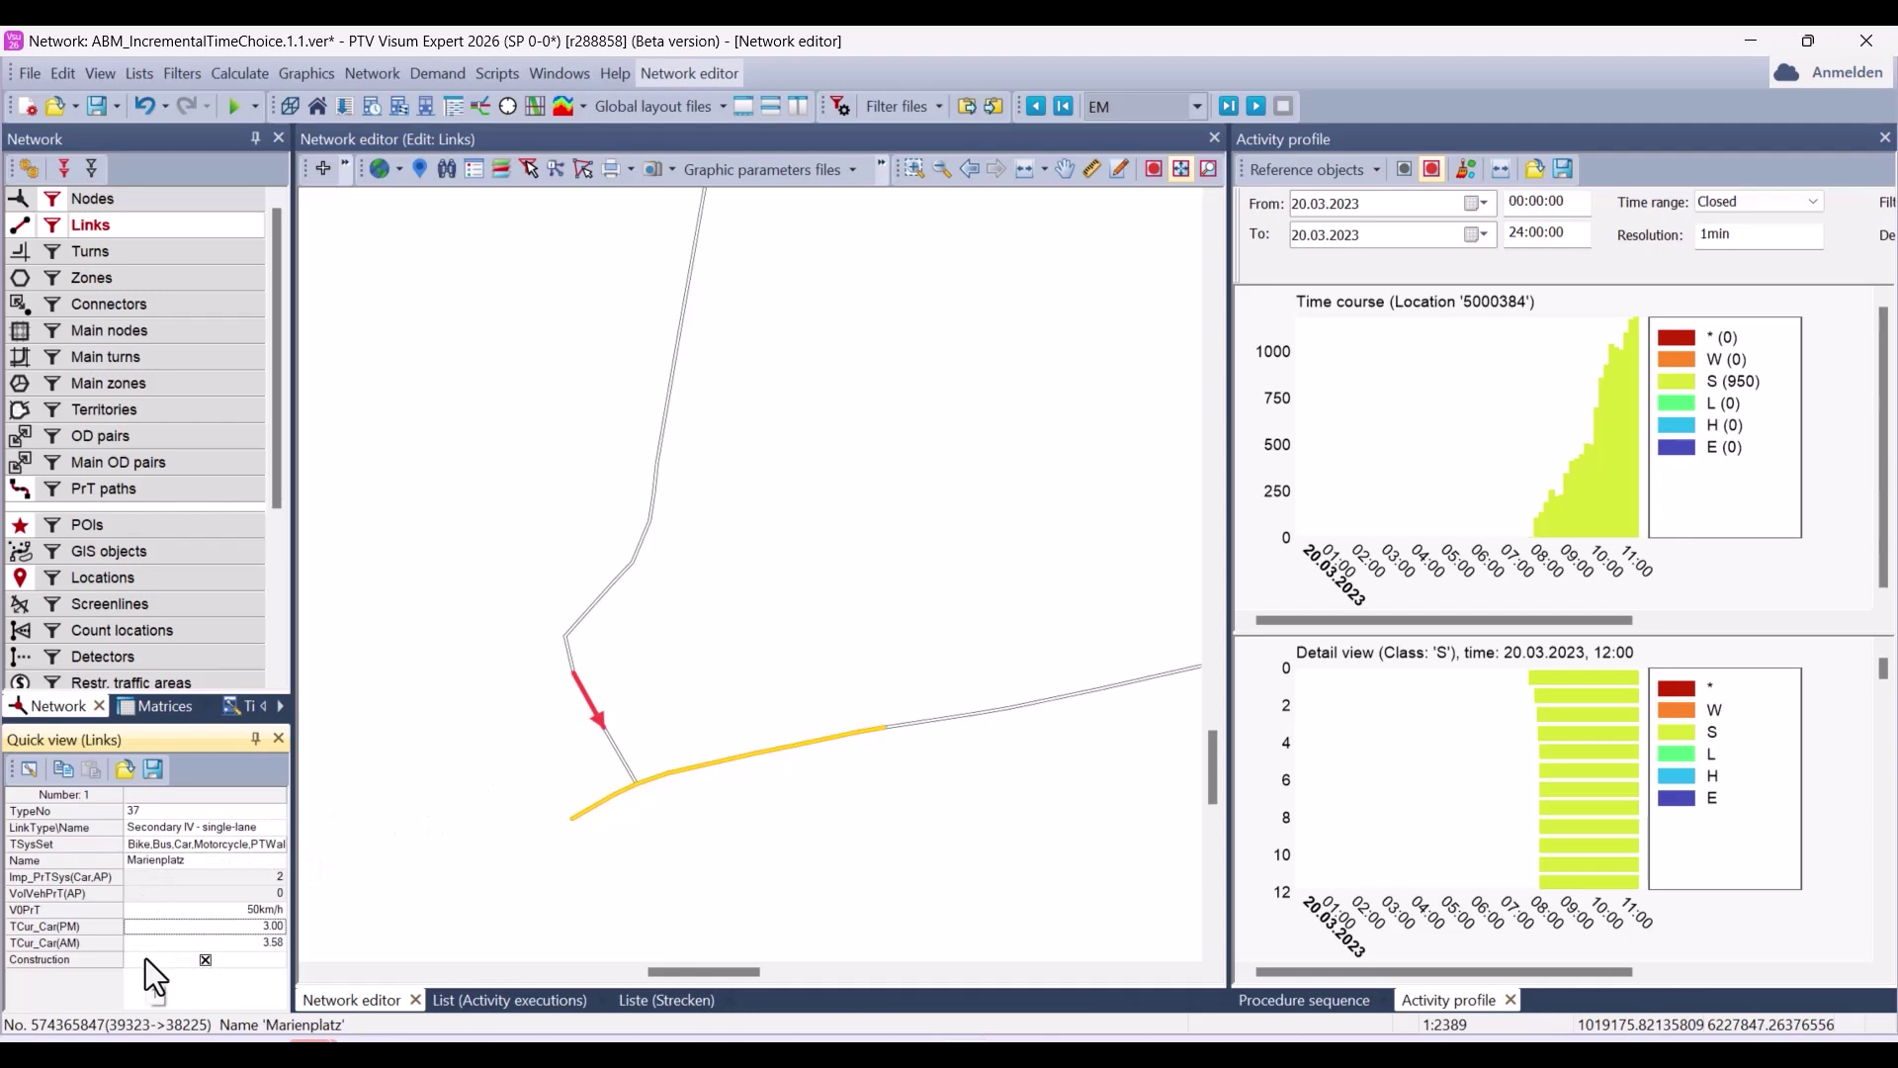
type("999999")
key("Return")
Set the ABM Nested Demand procedure to calculate time choice for main activity start times, and run the procedure sequence
left_click(1322, 1000)
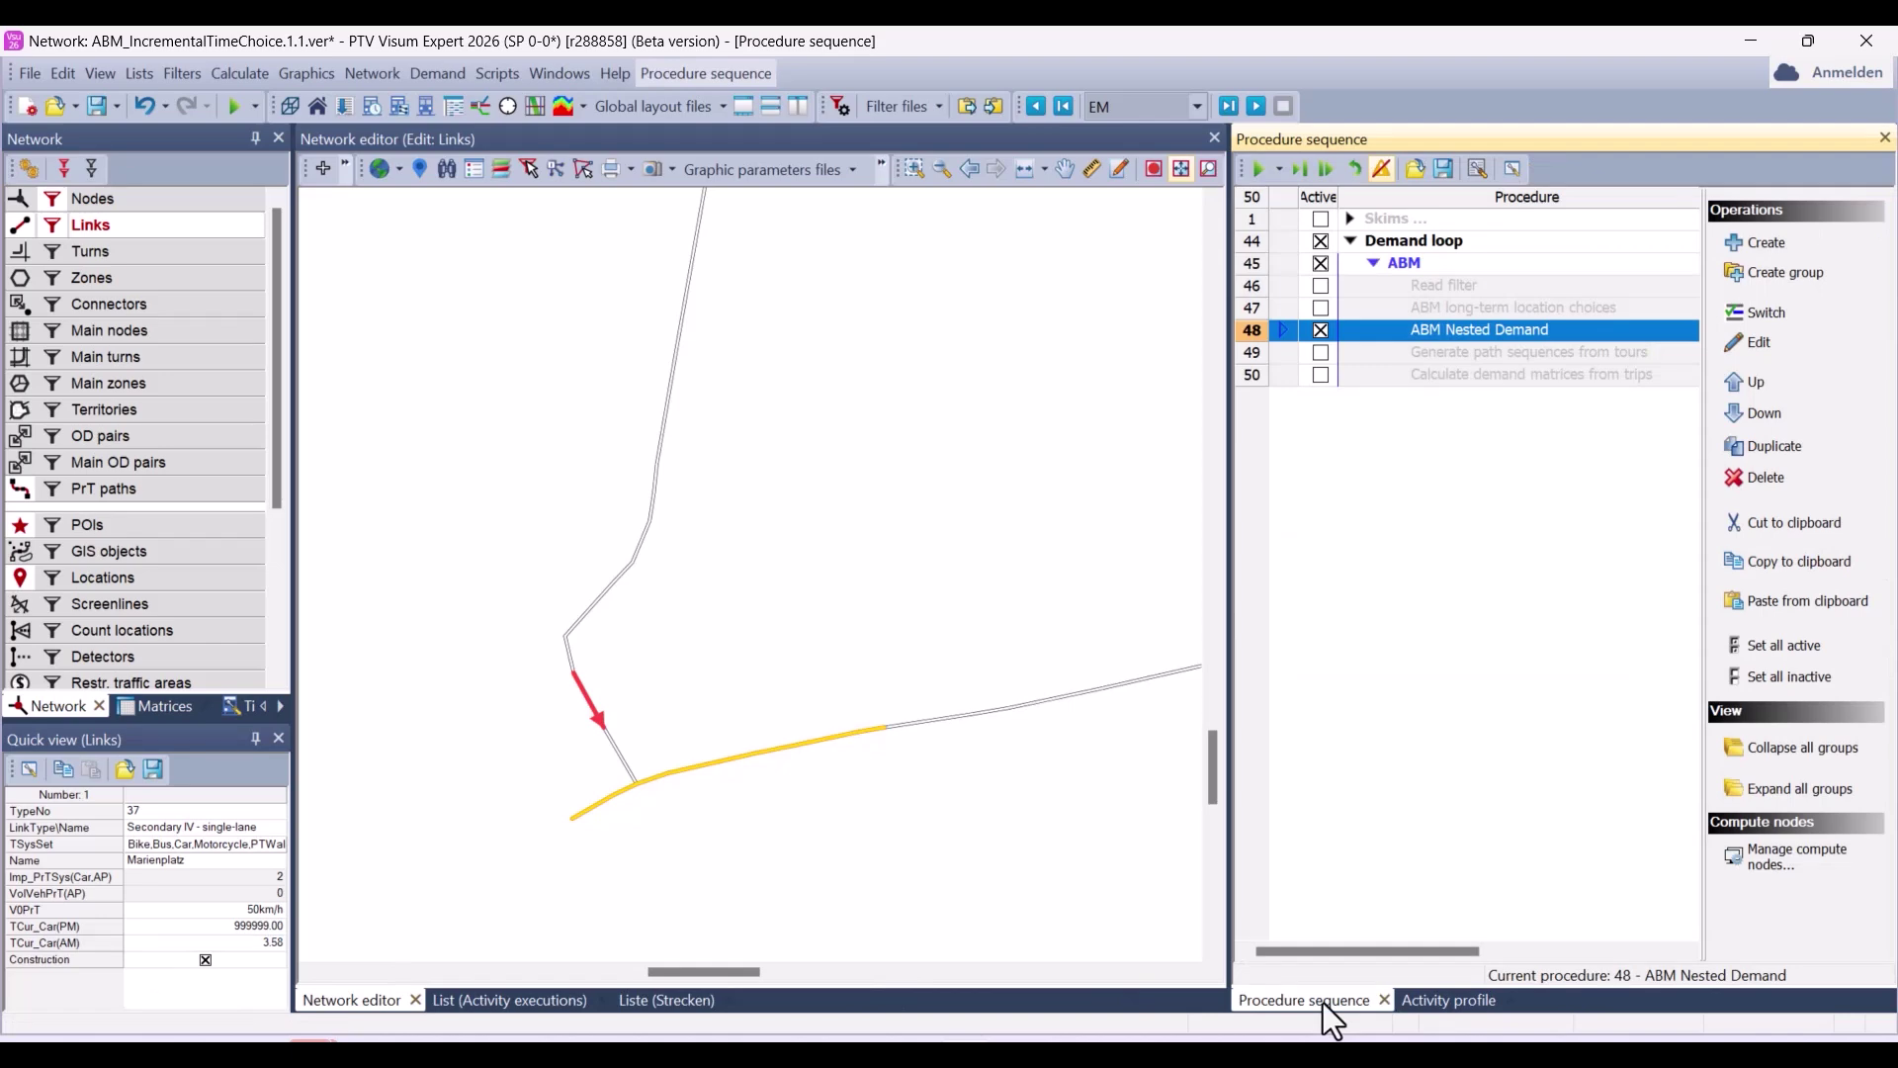
double_click(1237, 338)
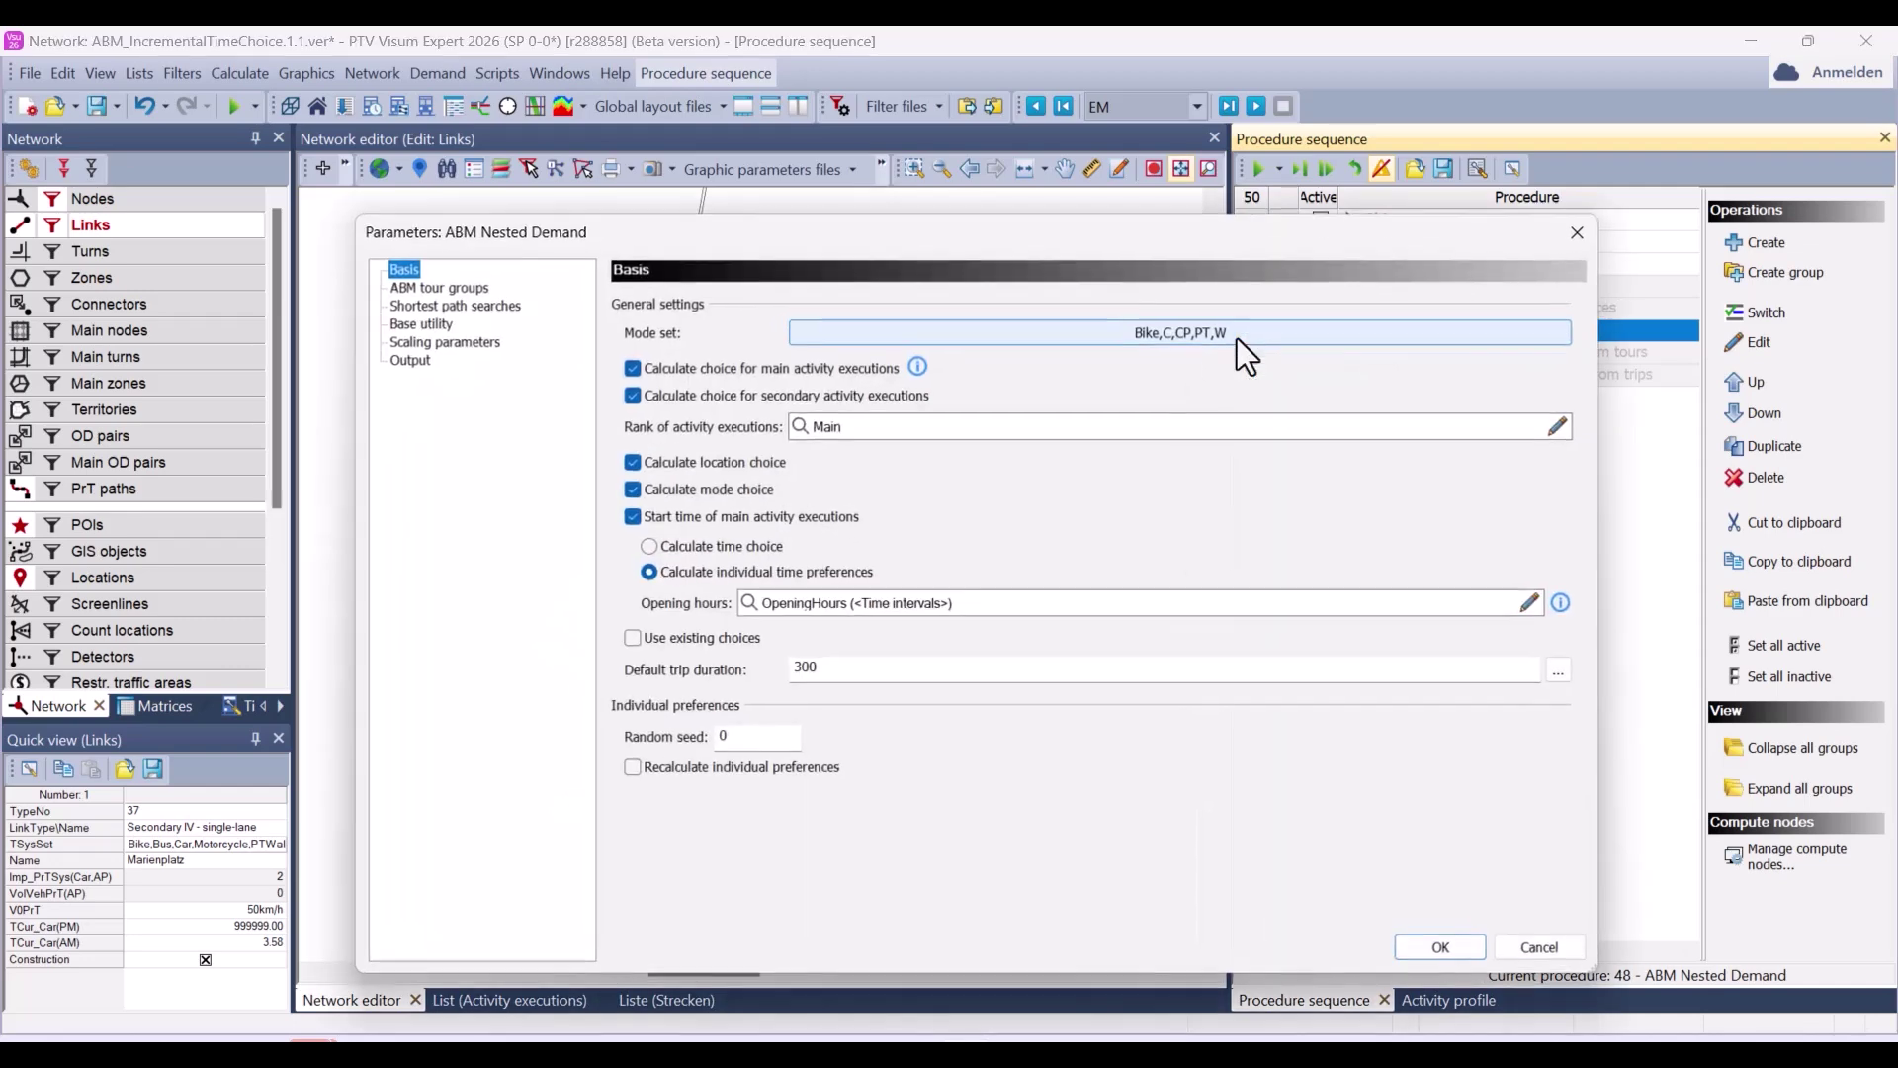
left_click(743, 544)
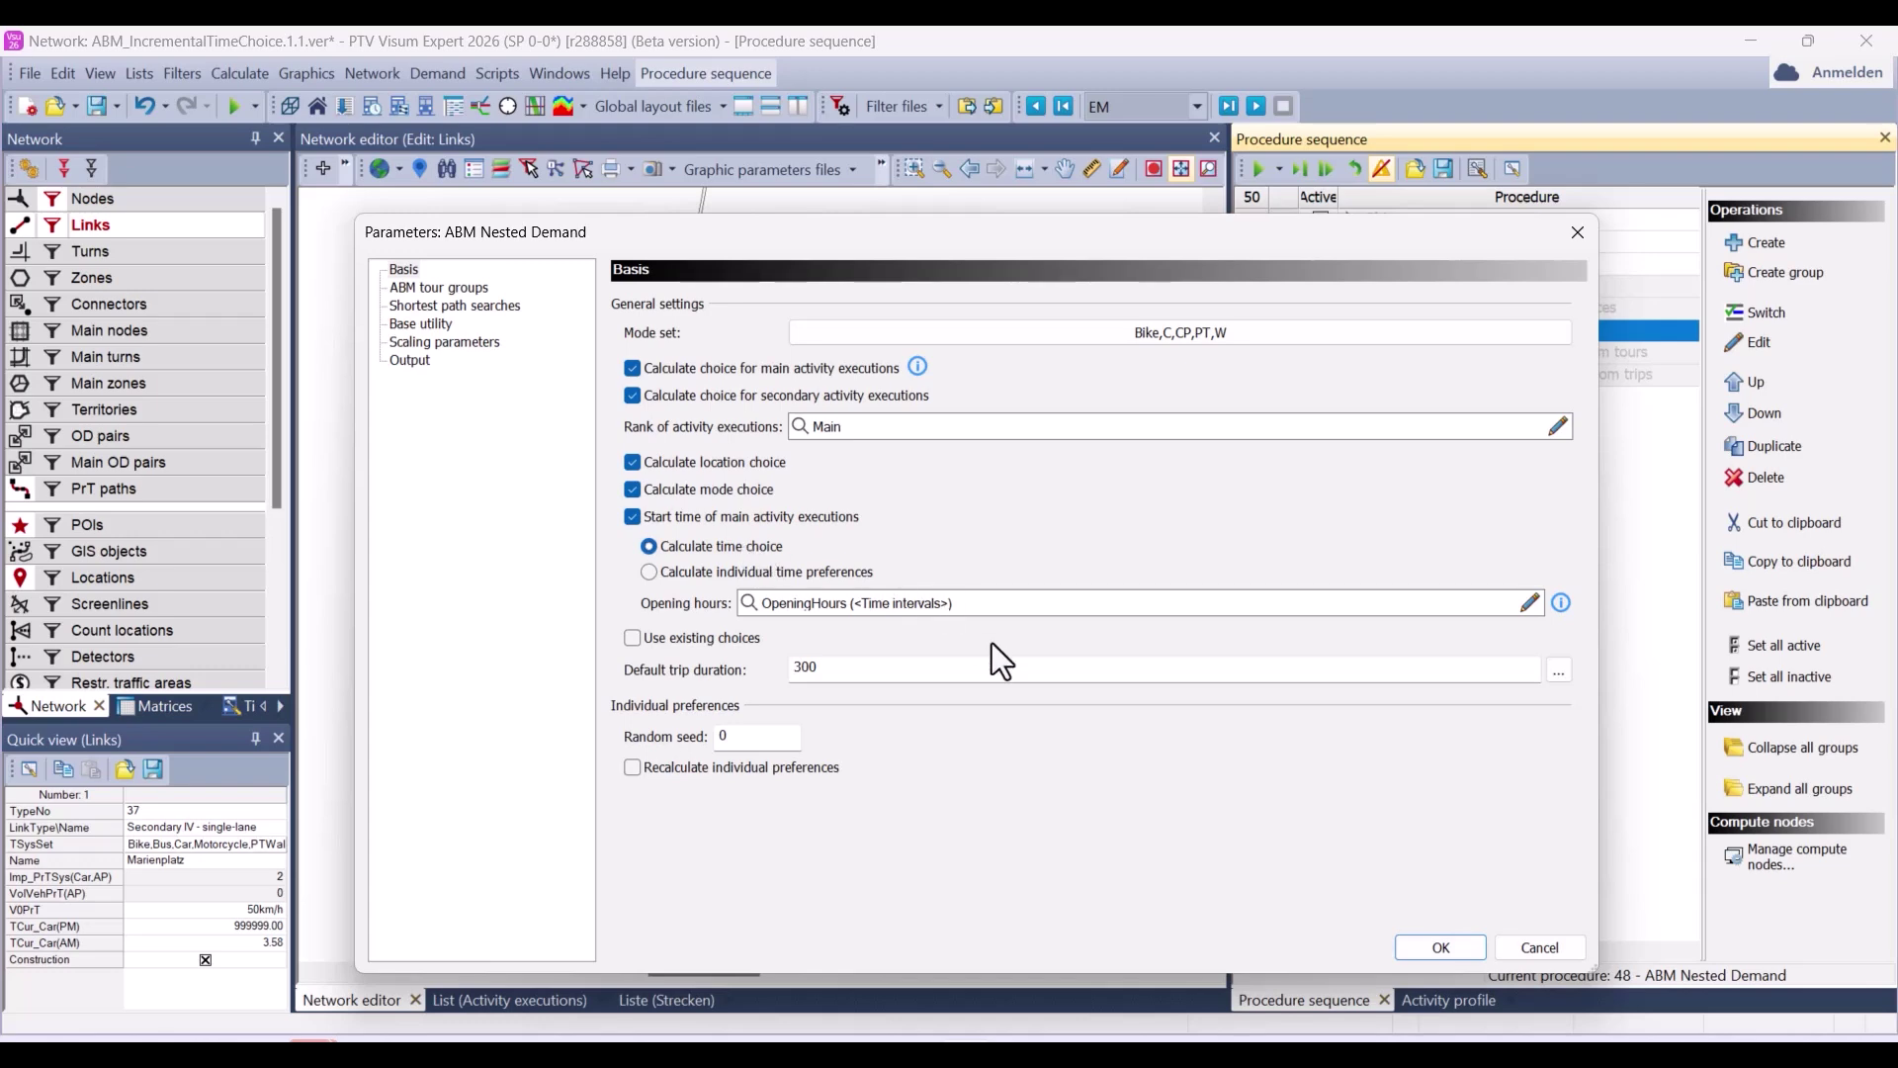
left_click(1433, 946)
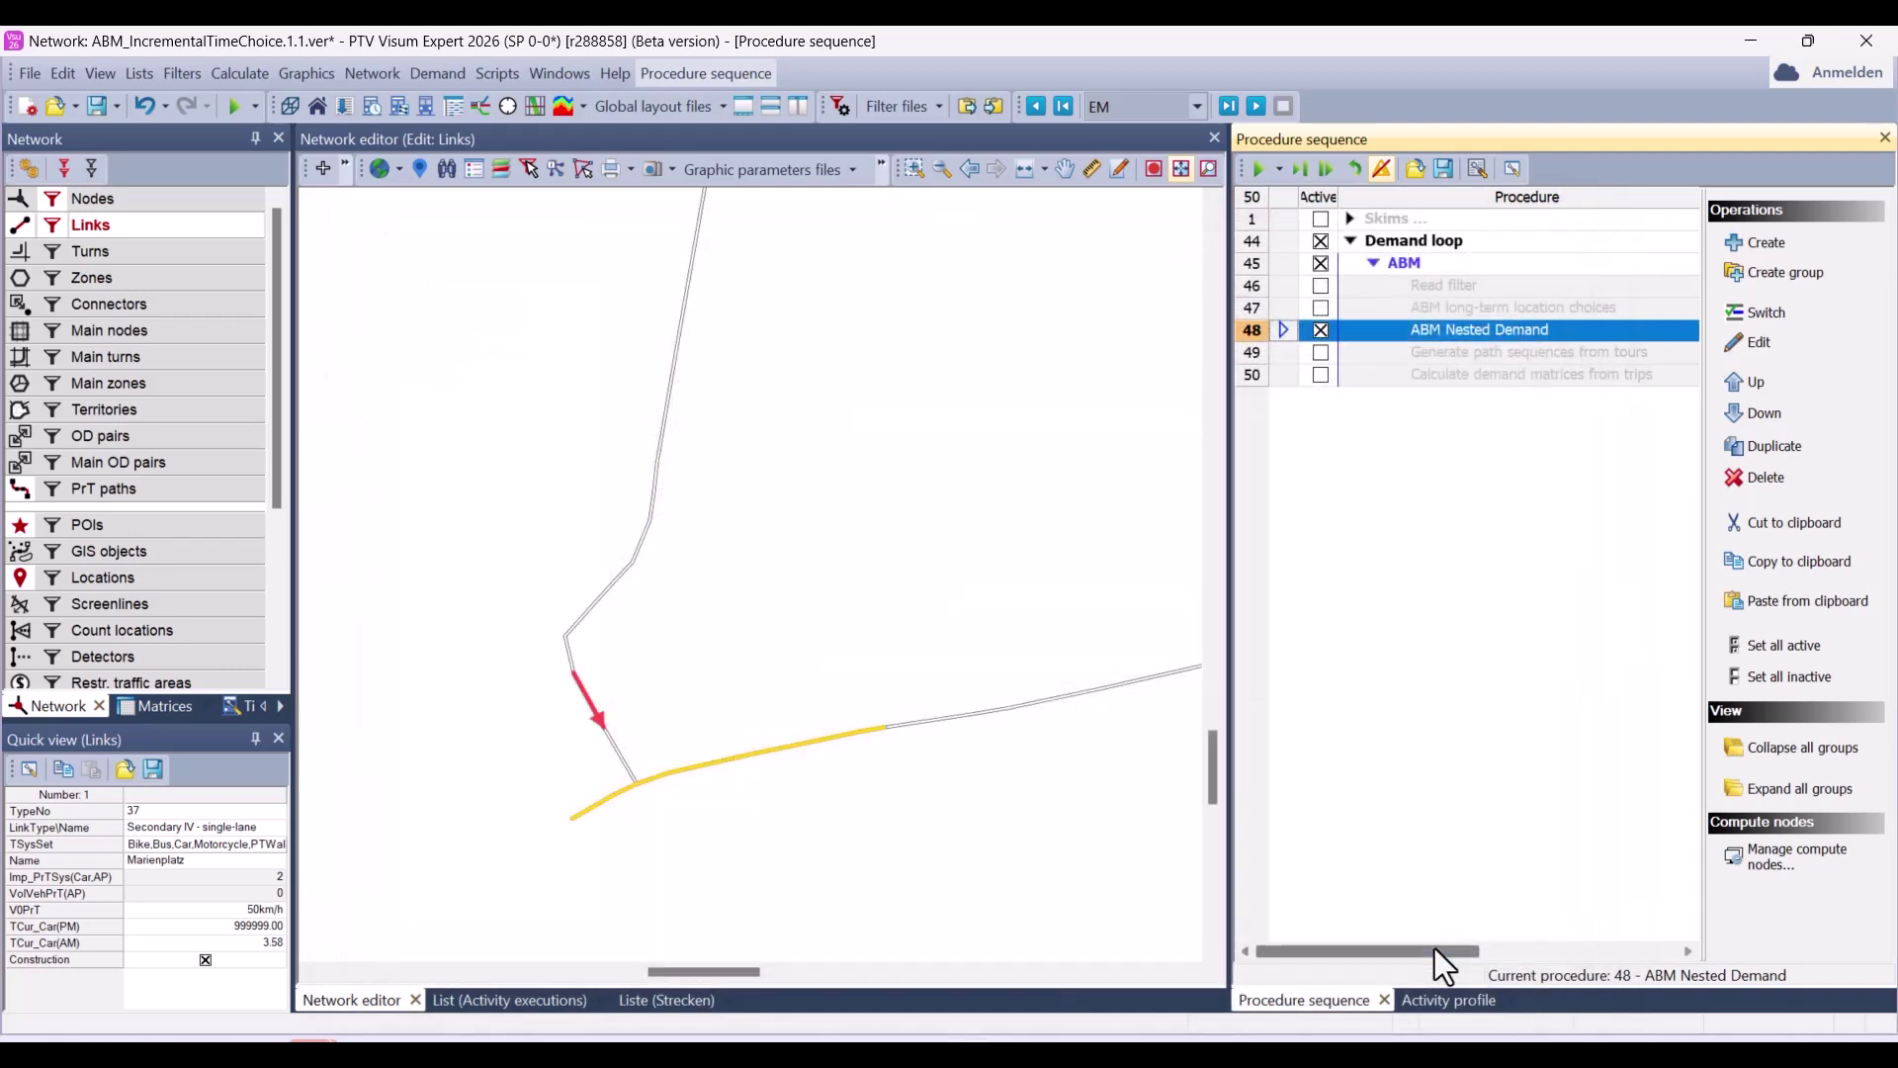
left_click(1258, 170)
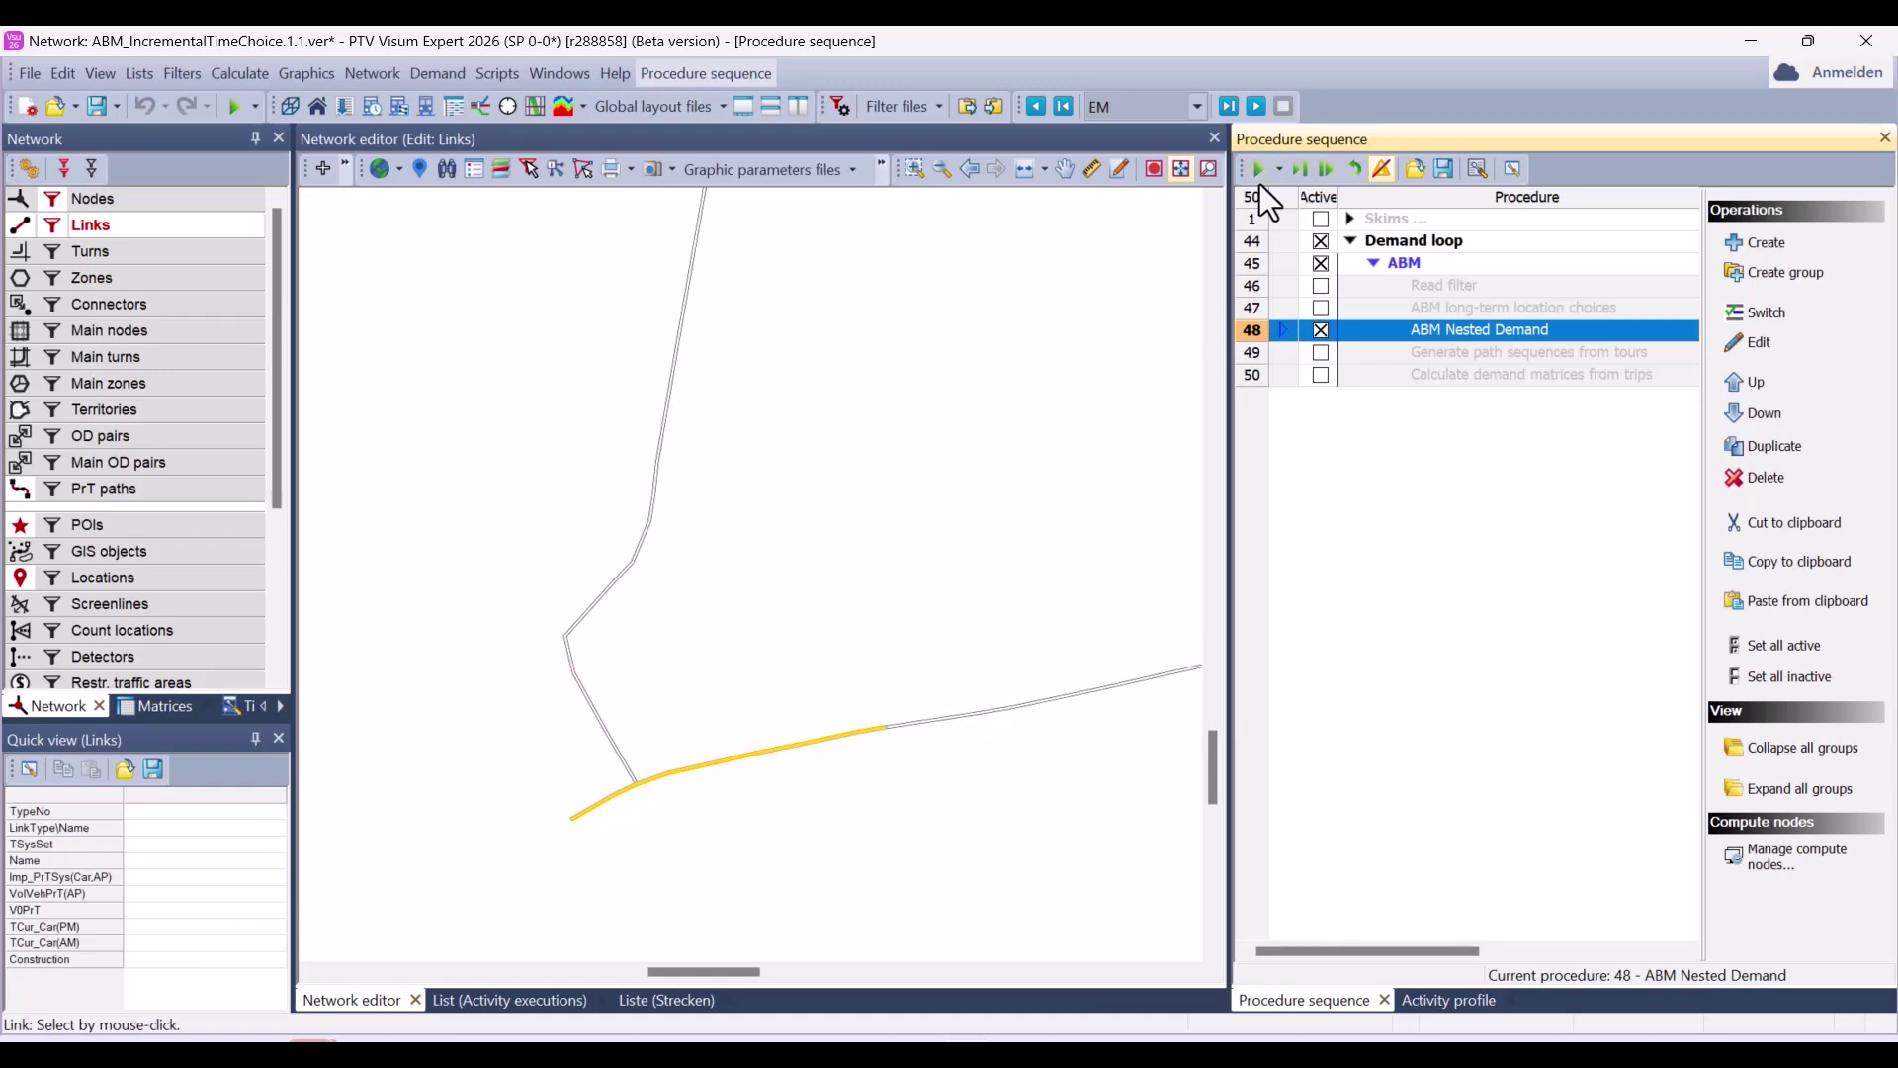
Filter the activity executions list to start times between 16:00:00 and 17:00:00
left_click(511, 999)
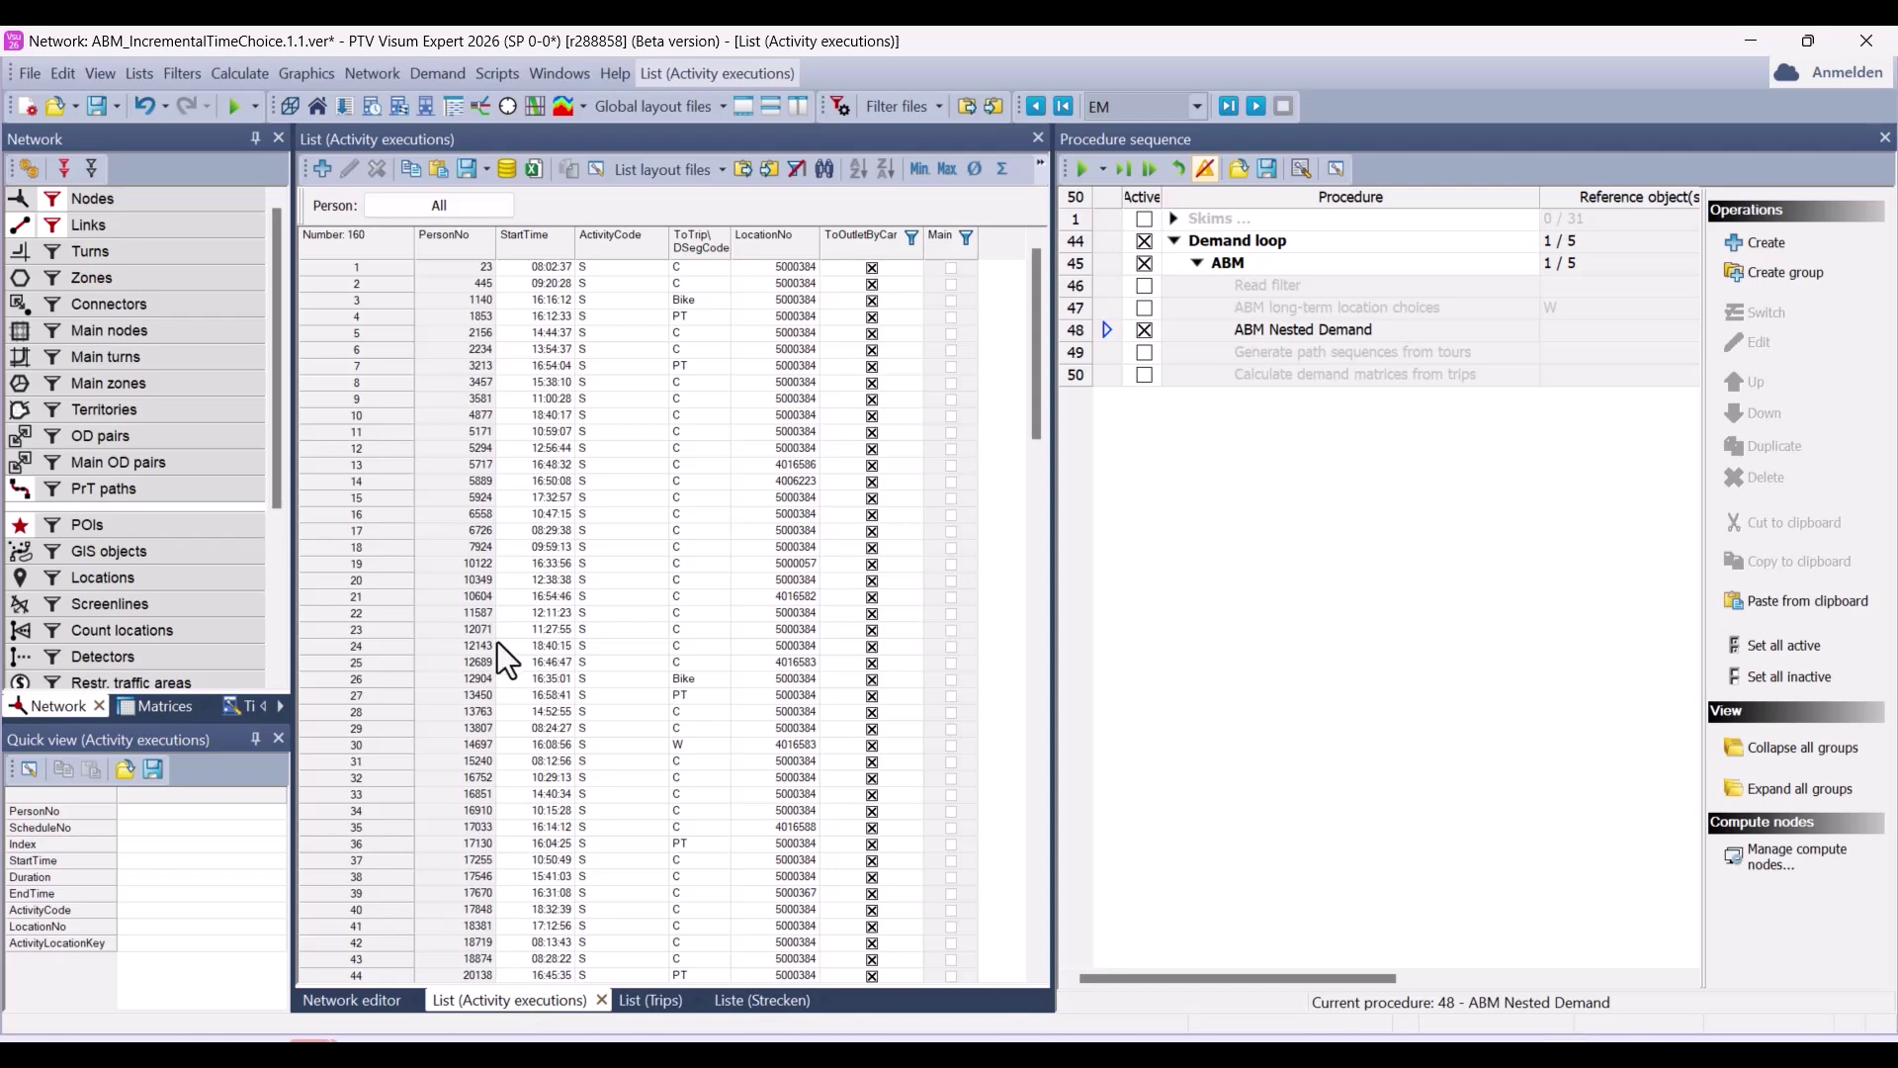
left_click(561, 241)
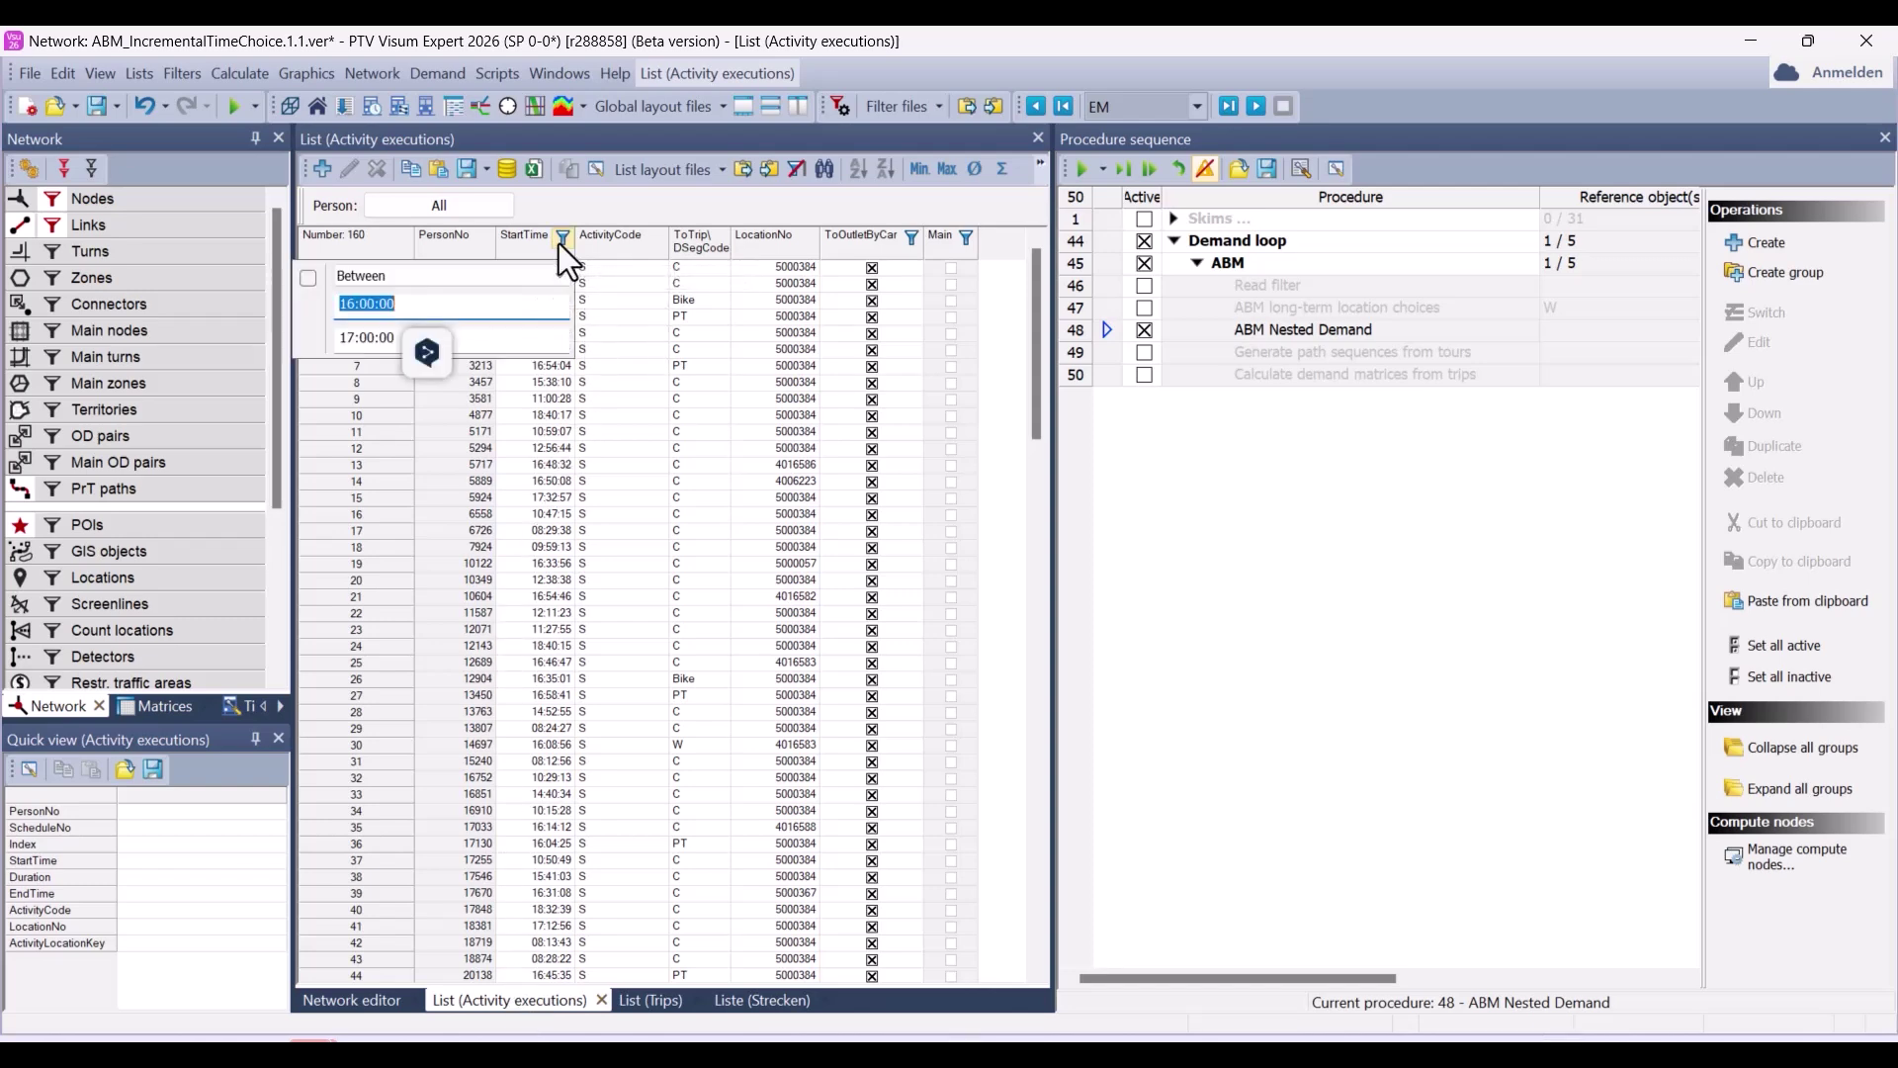
left_click(308, 278)
left_click(308, 278)
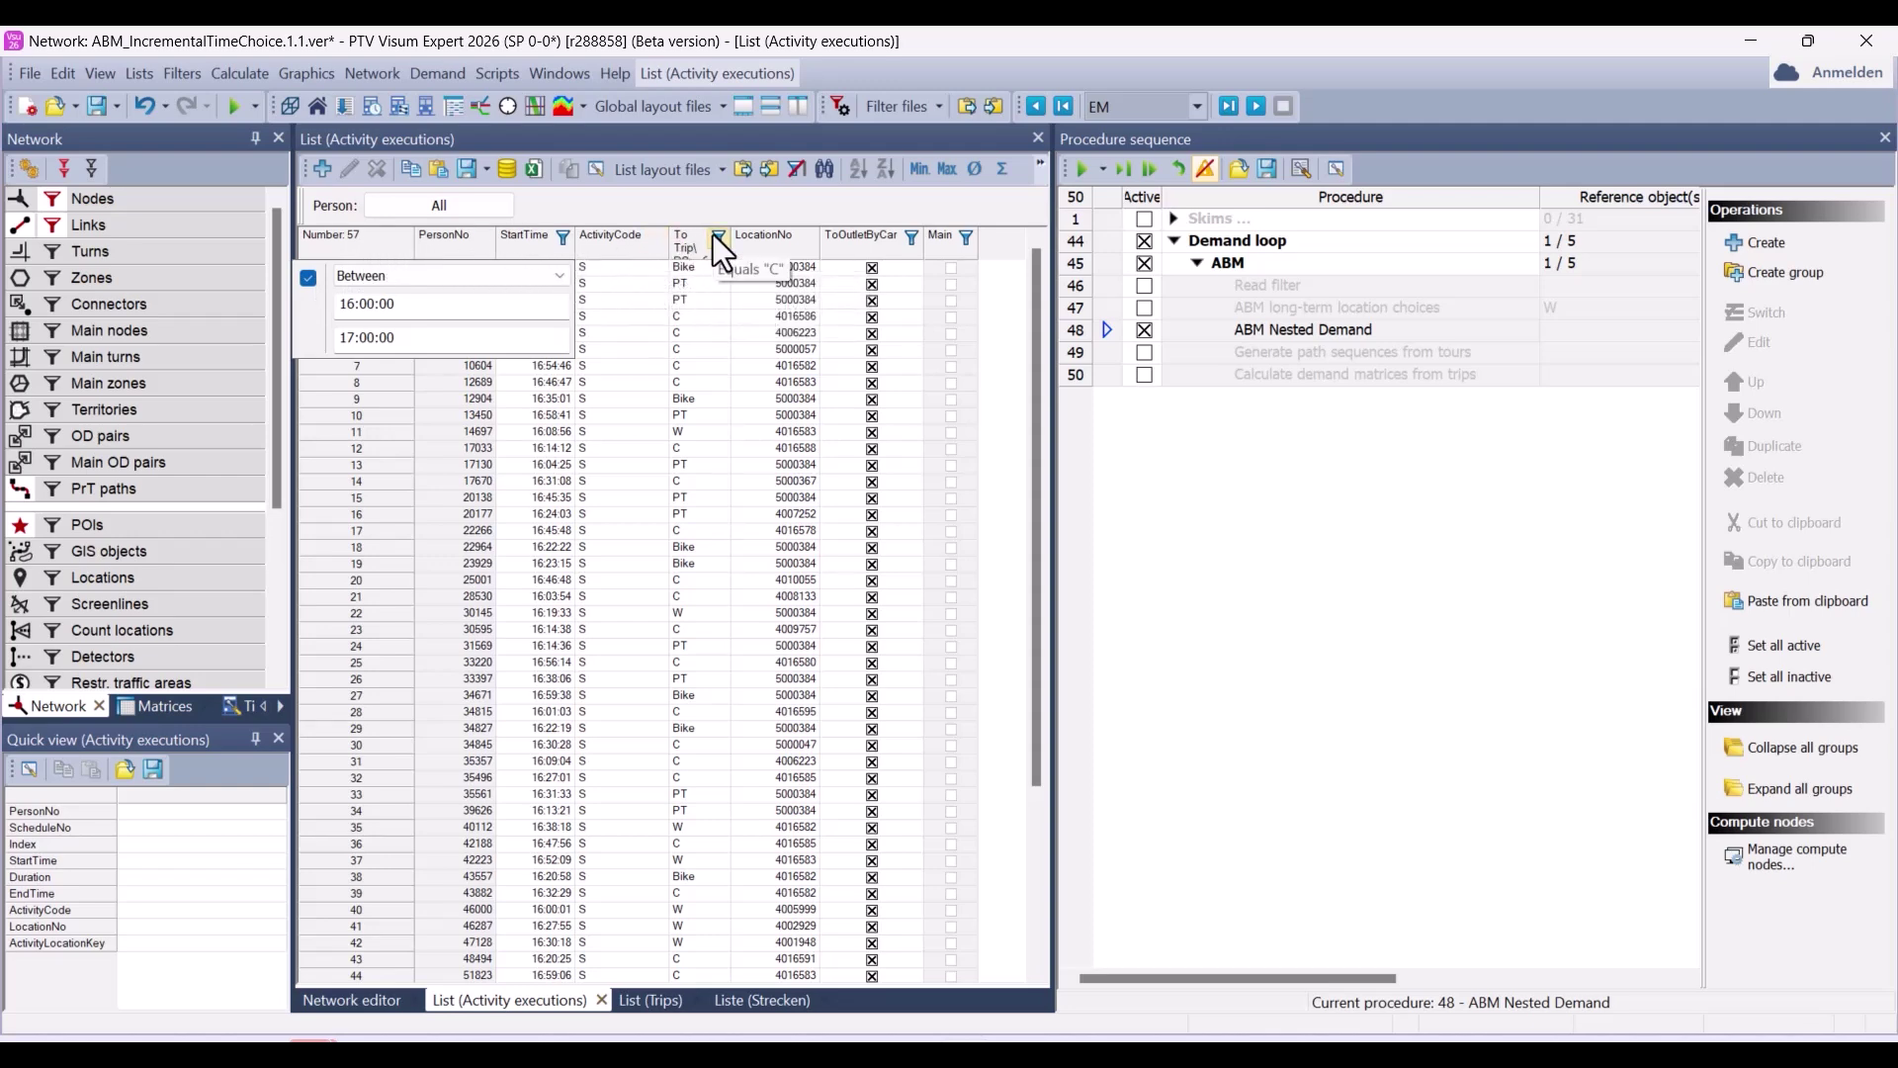
Filter the activity executions list to trips made with transport system C and select all remaining rows
left_click(715, 236)
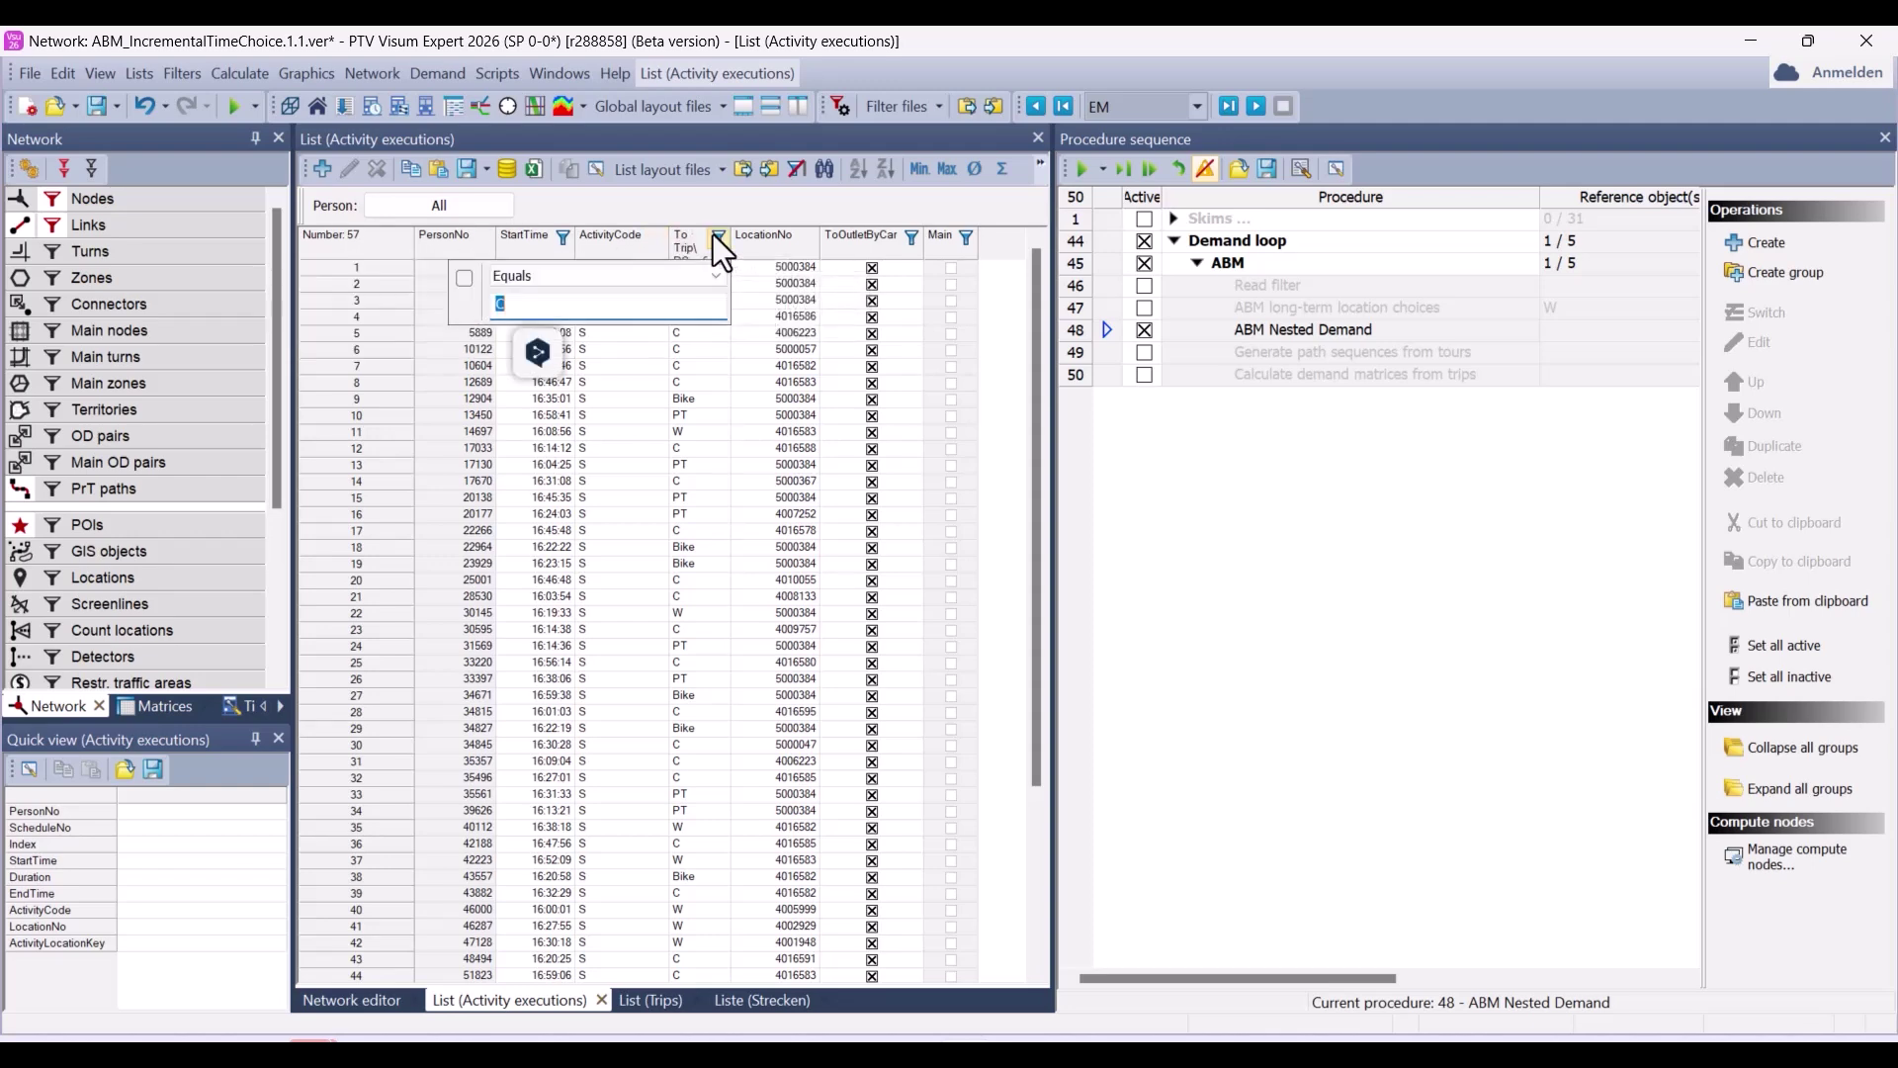
left_click(472, 277)
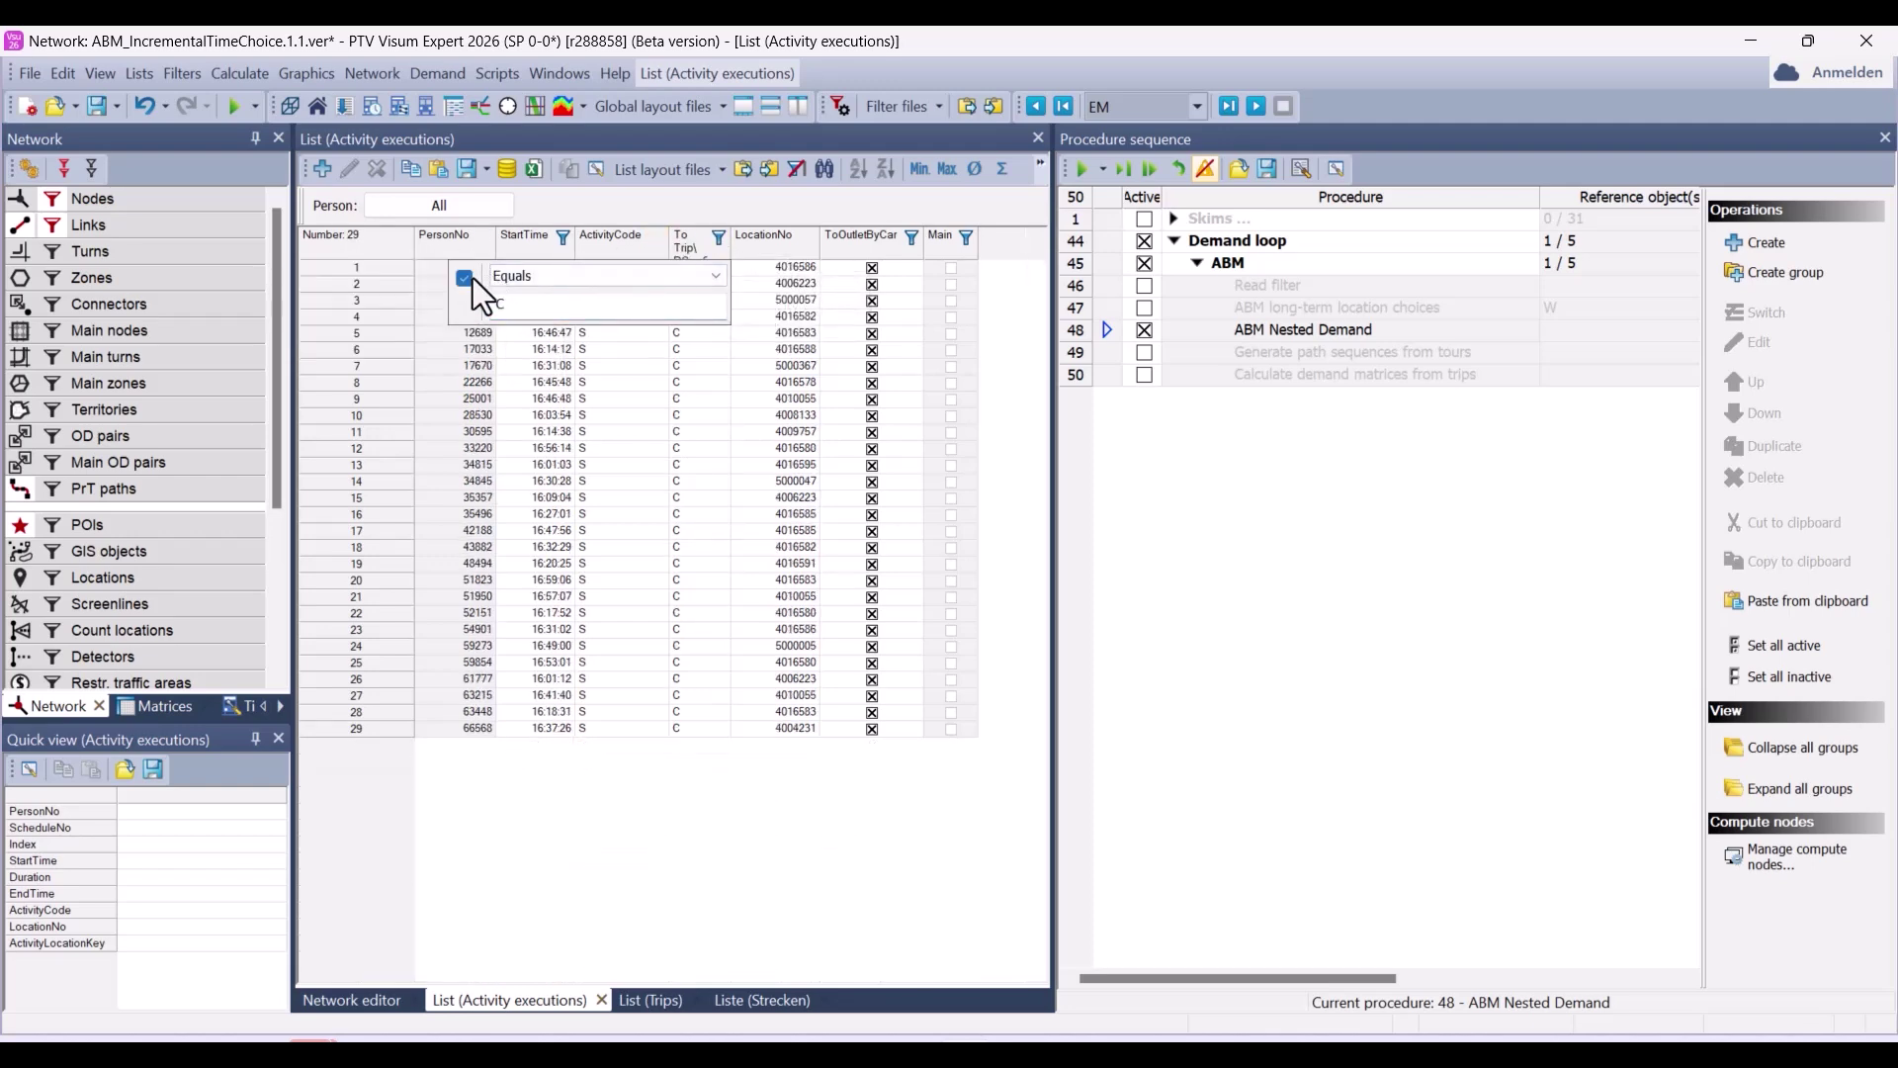
left_click(928, 866)
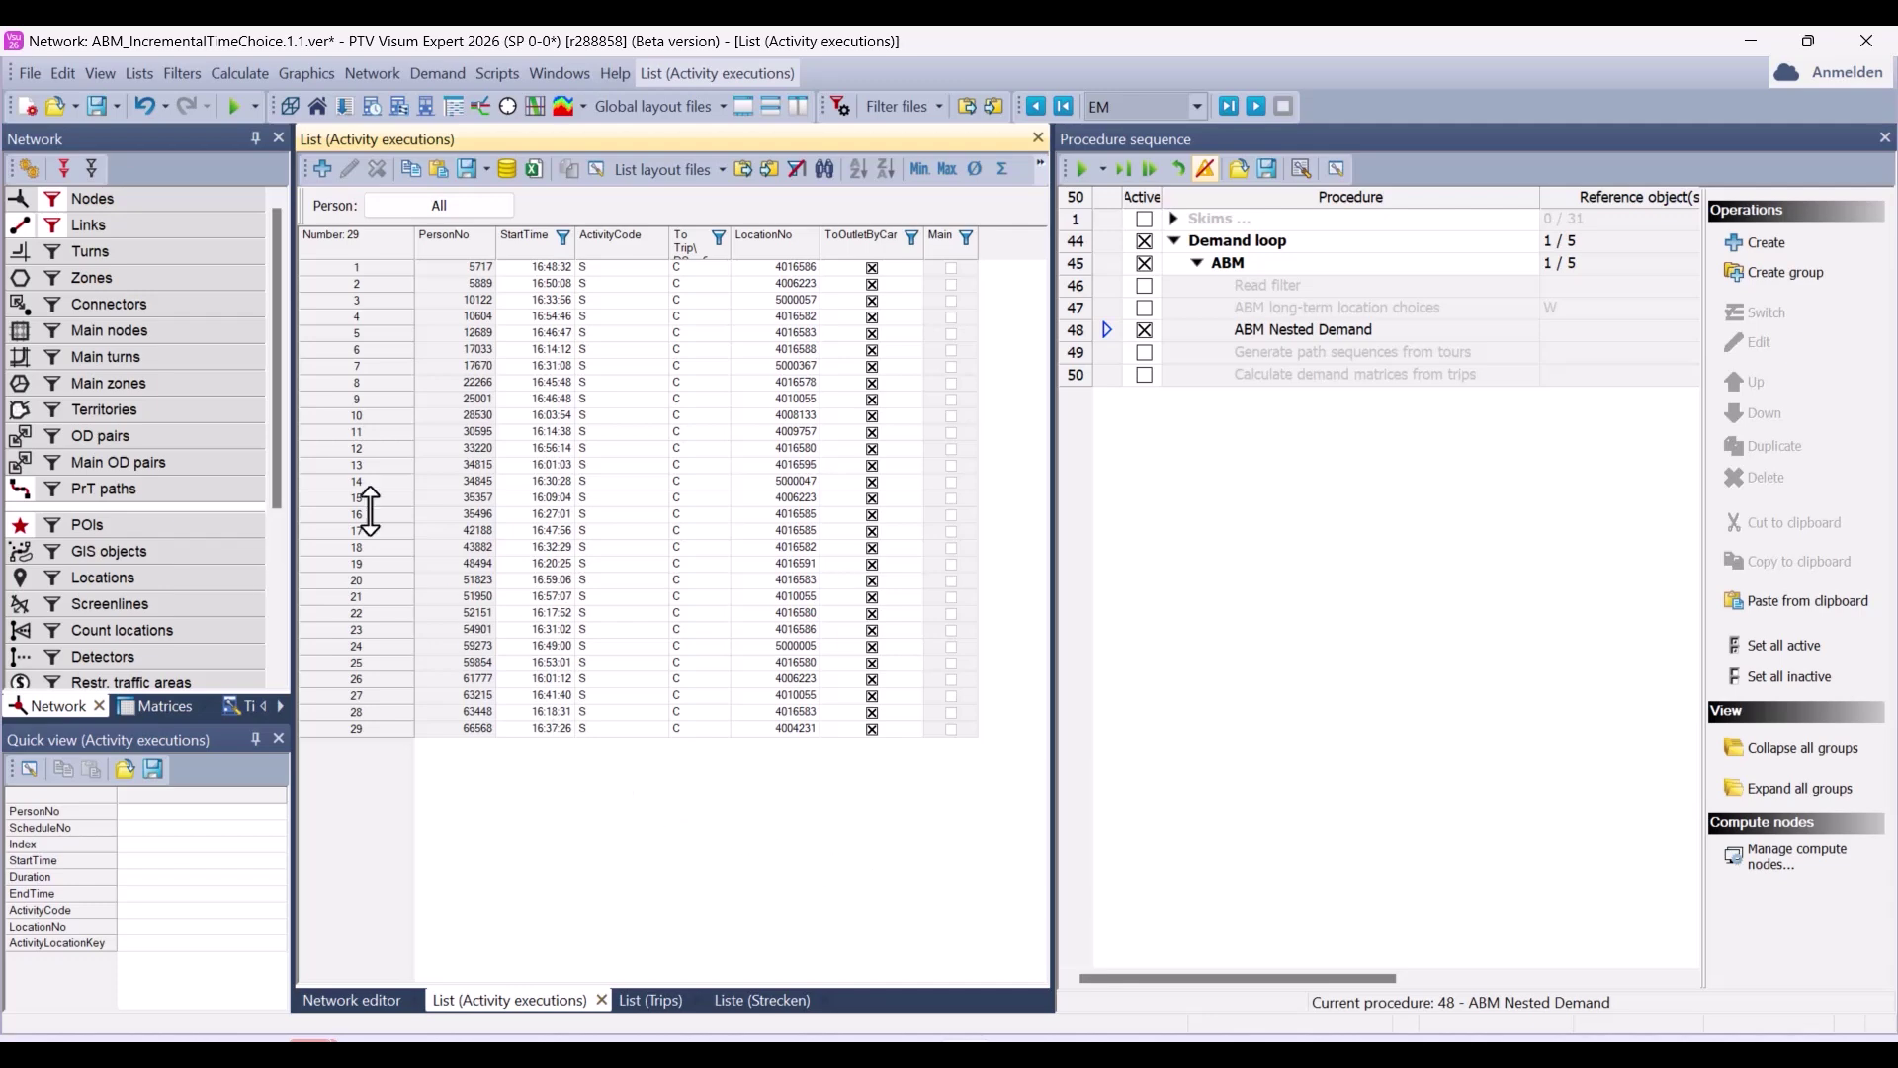
left_click(353, 247)
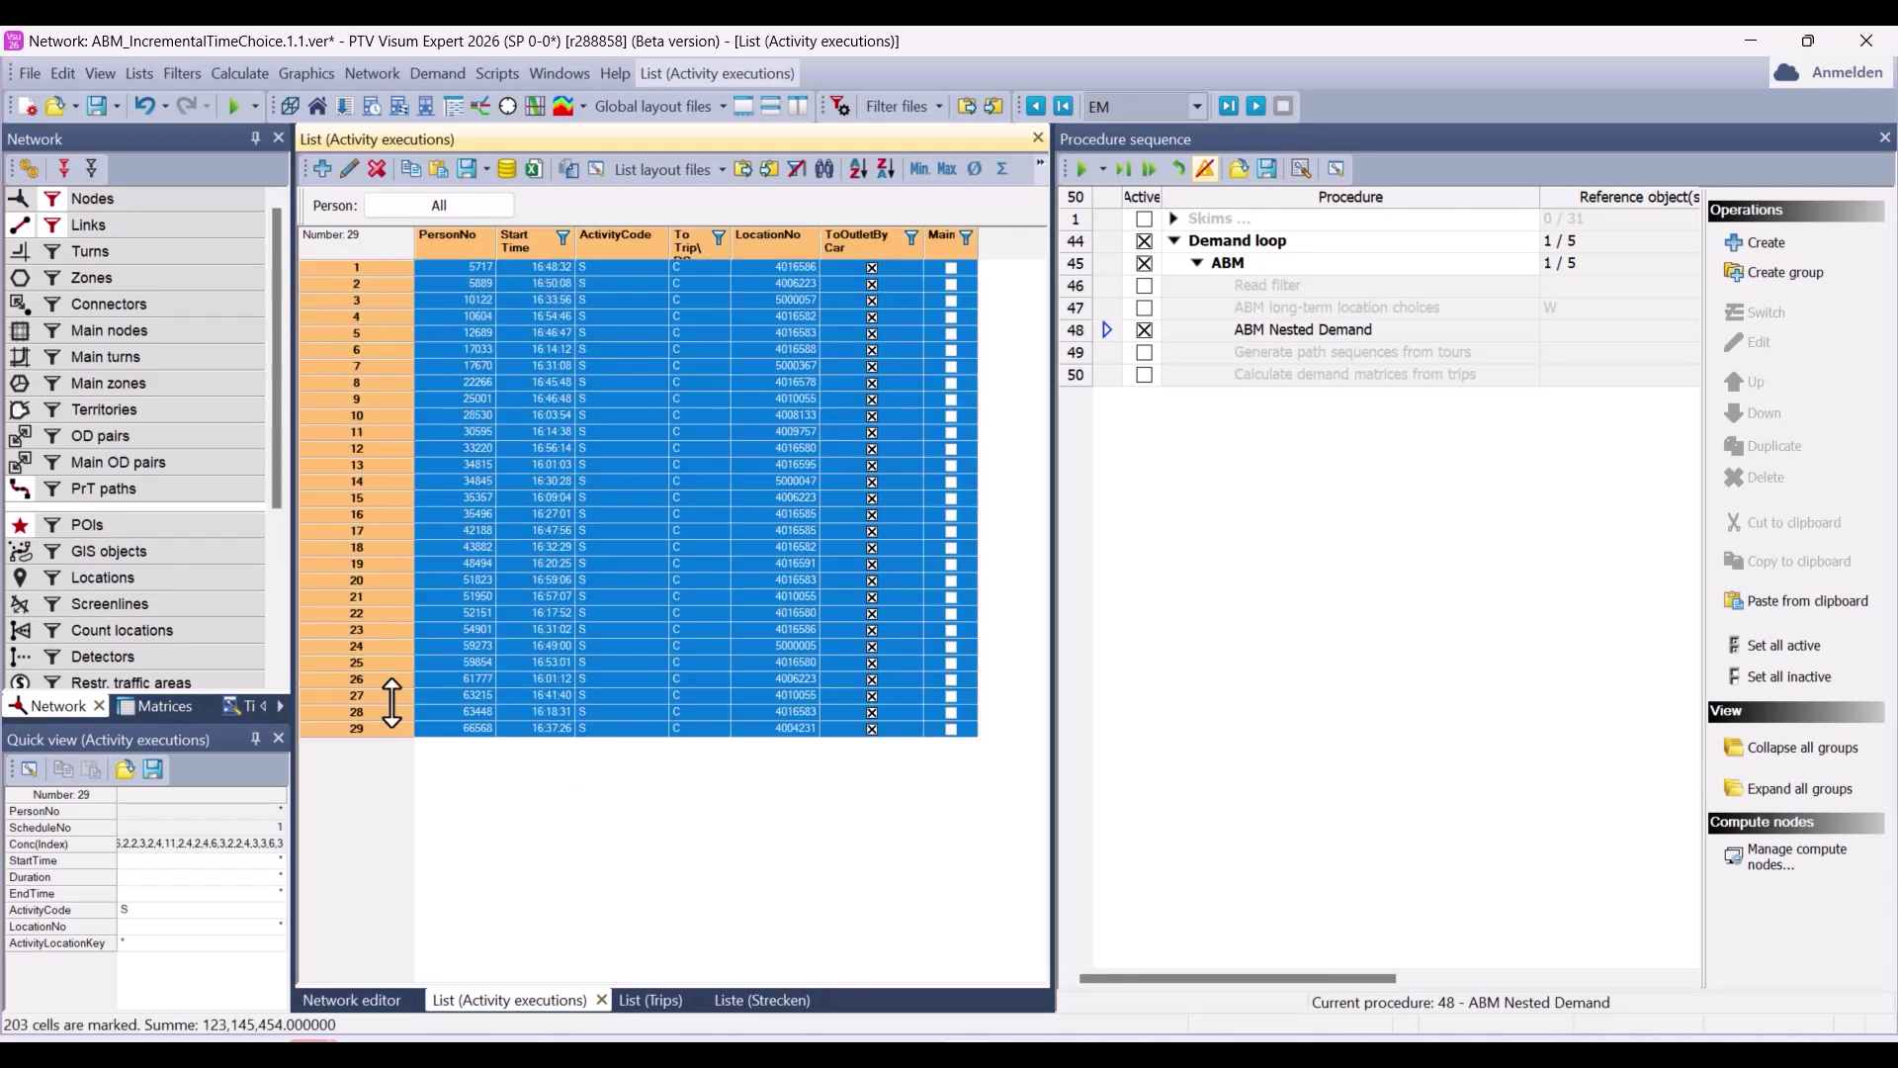
left_click(341, 999)
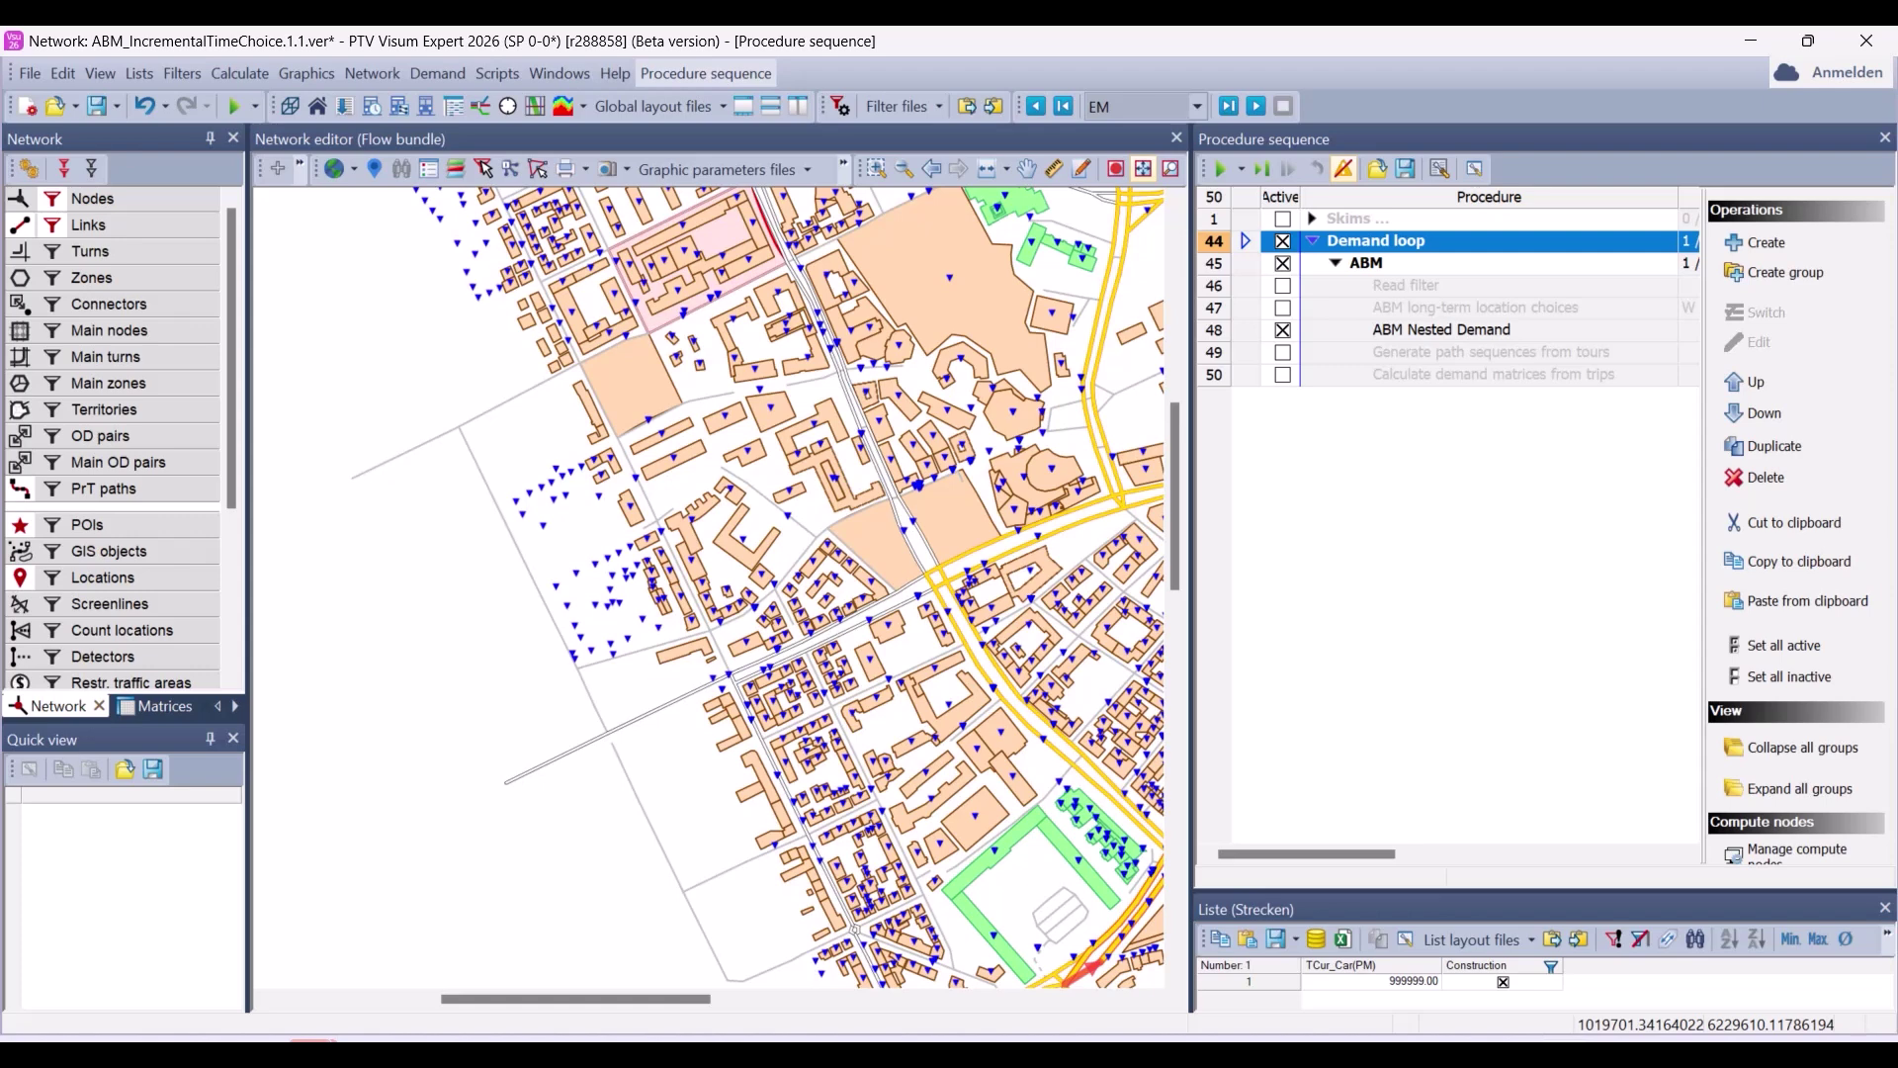
Deactivate ABM Nested Demand, activate Generate path sequences from tours with path sequence set 1, and run the procedure sequence
left_click(1289, 330)
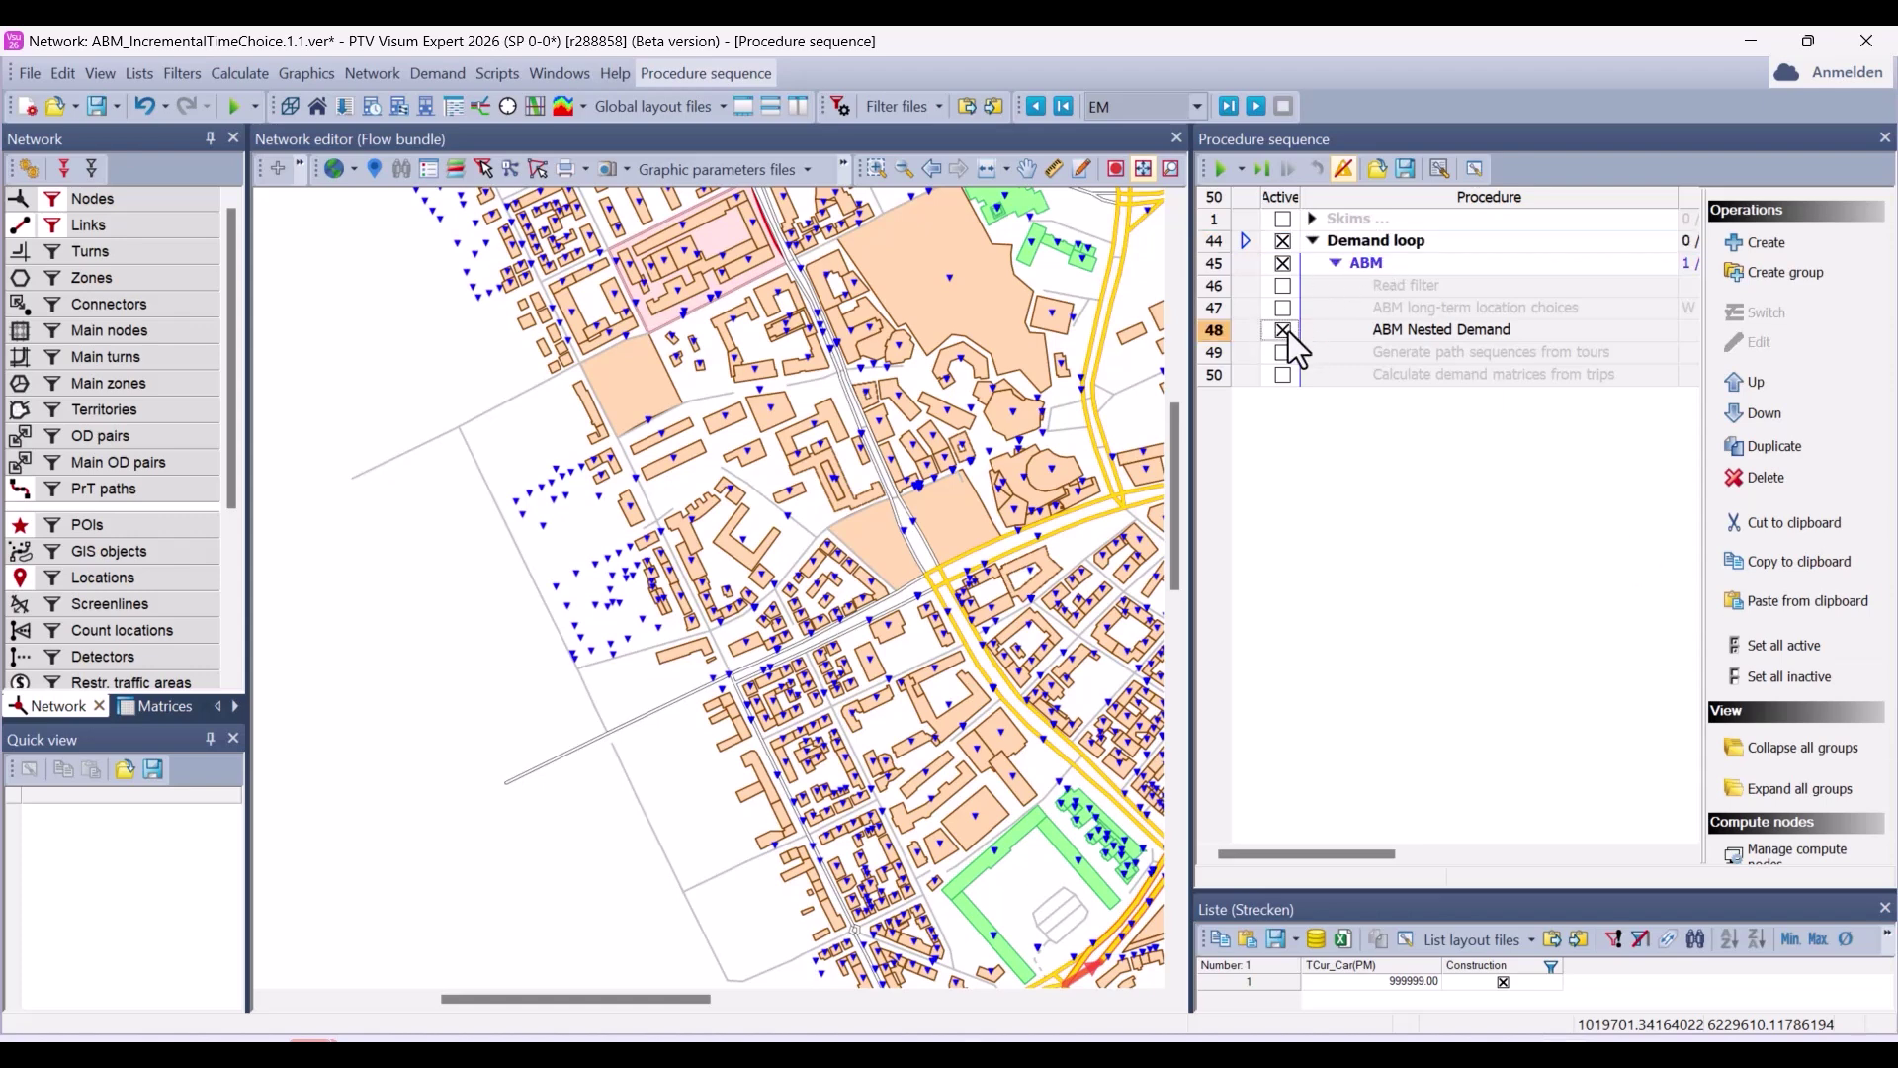
left_click(1289, 330)
left_click(1282, 353)
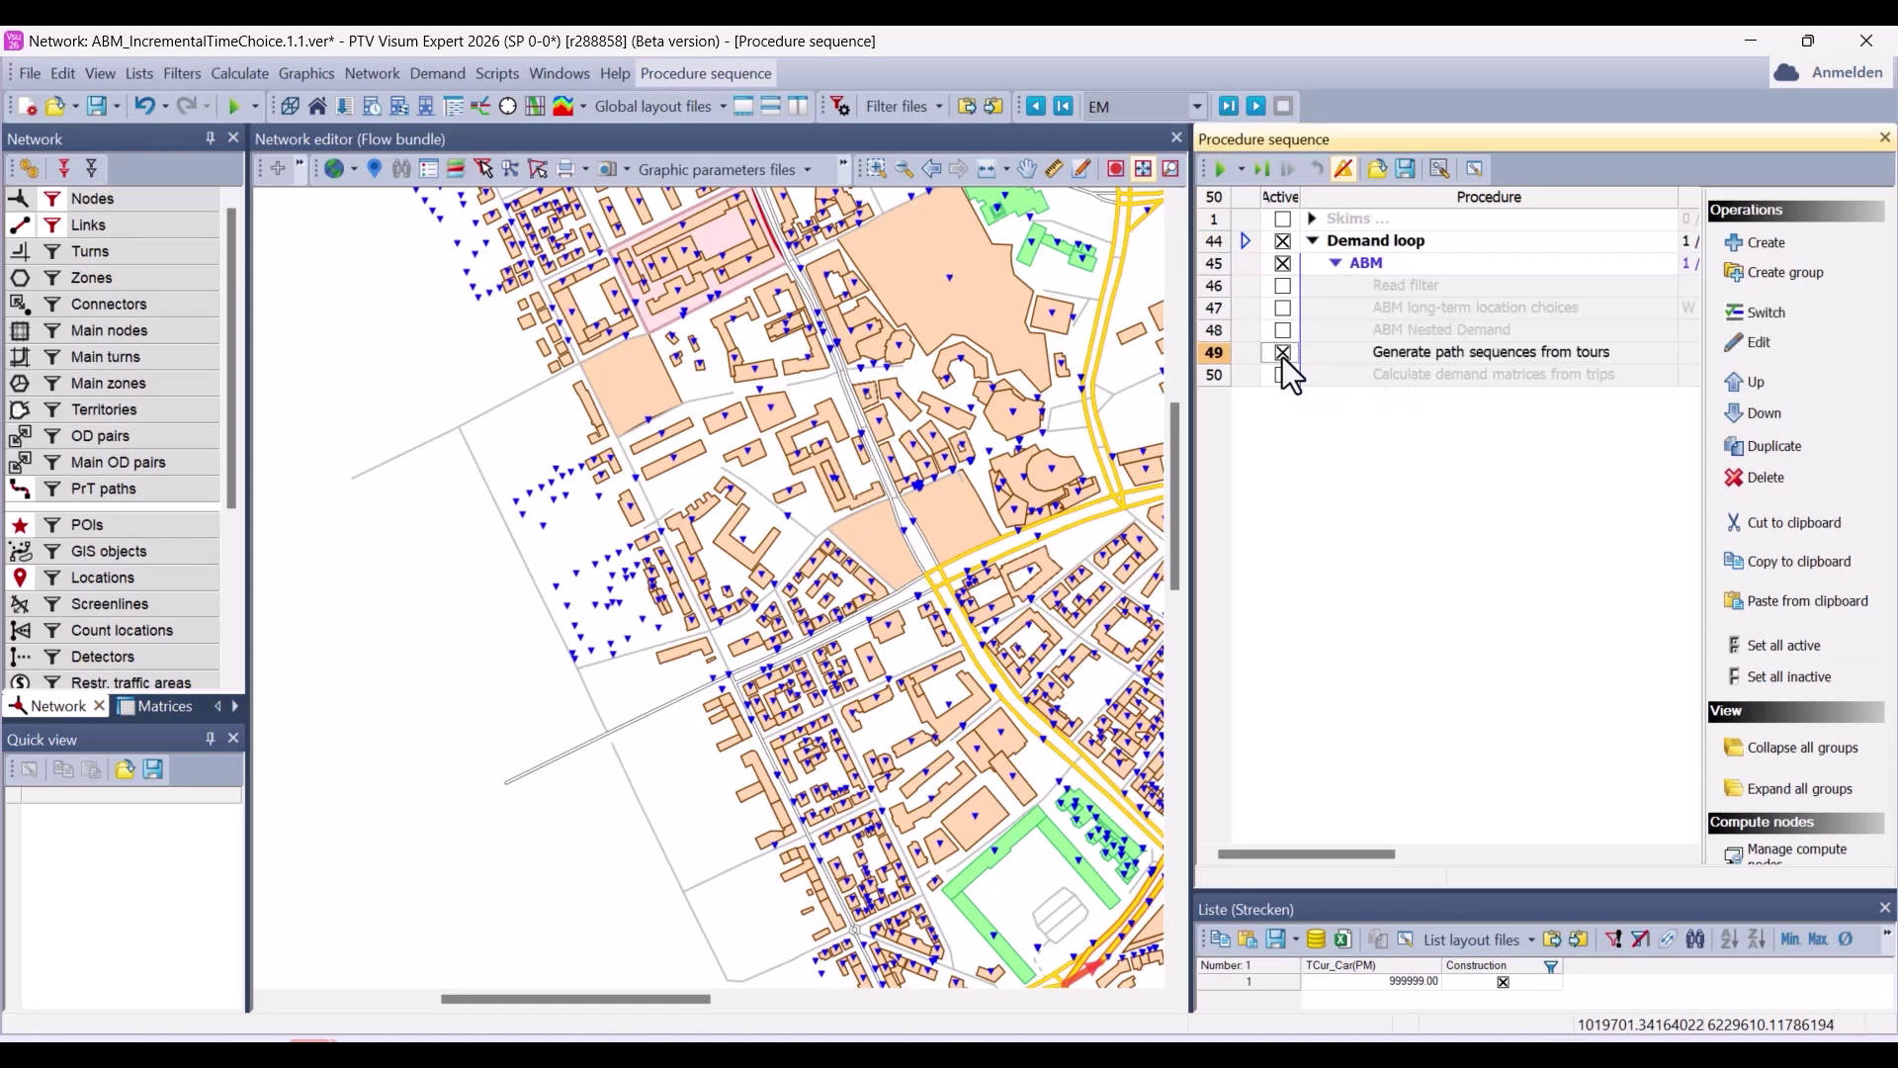
left_click(1759, 351)
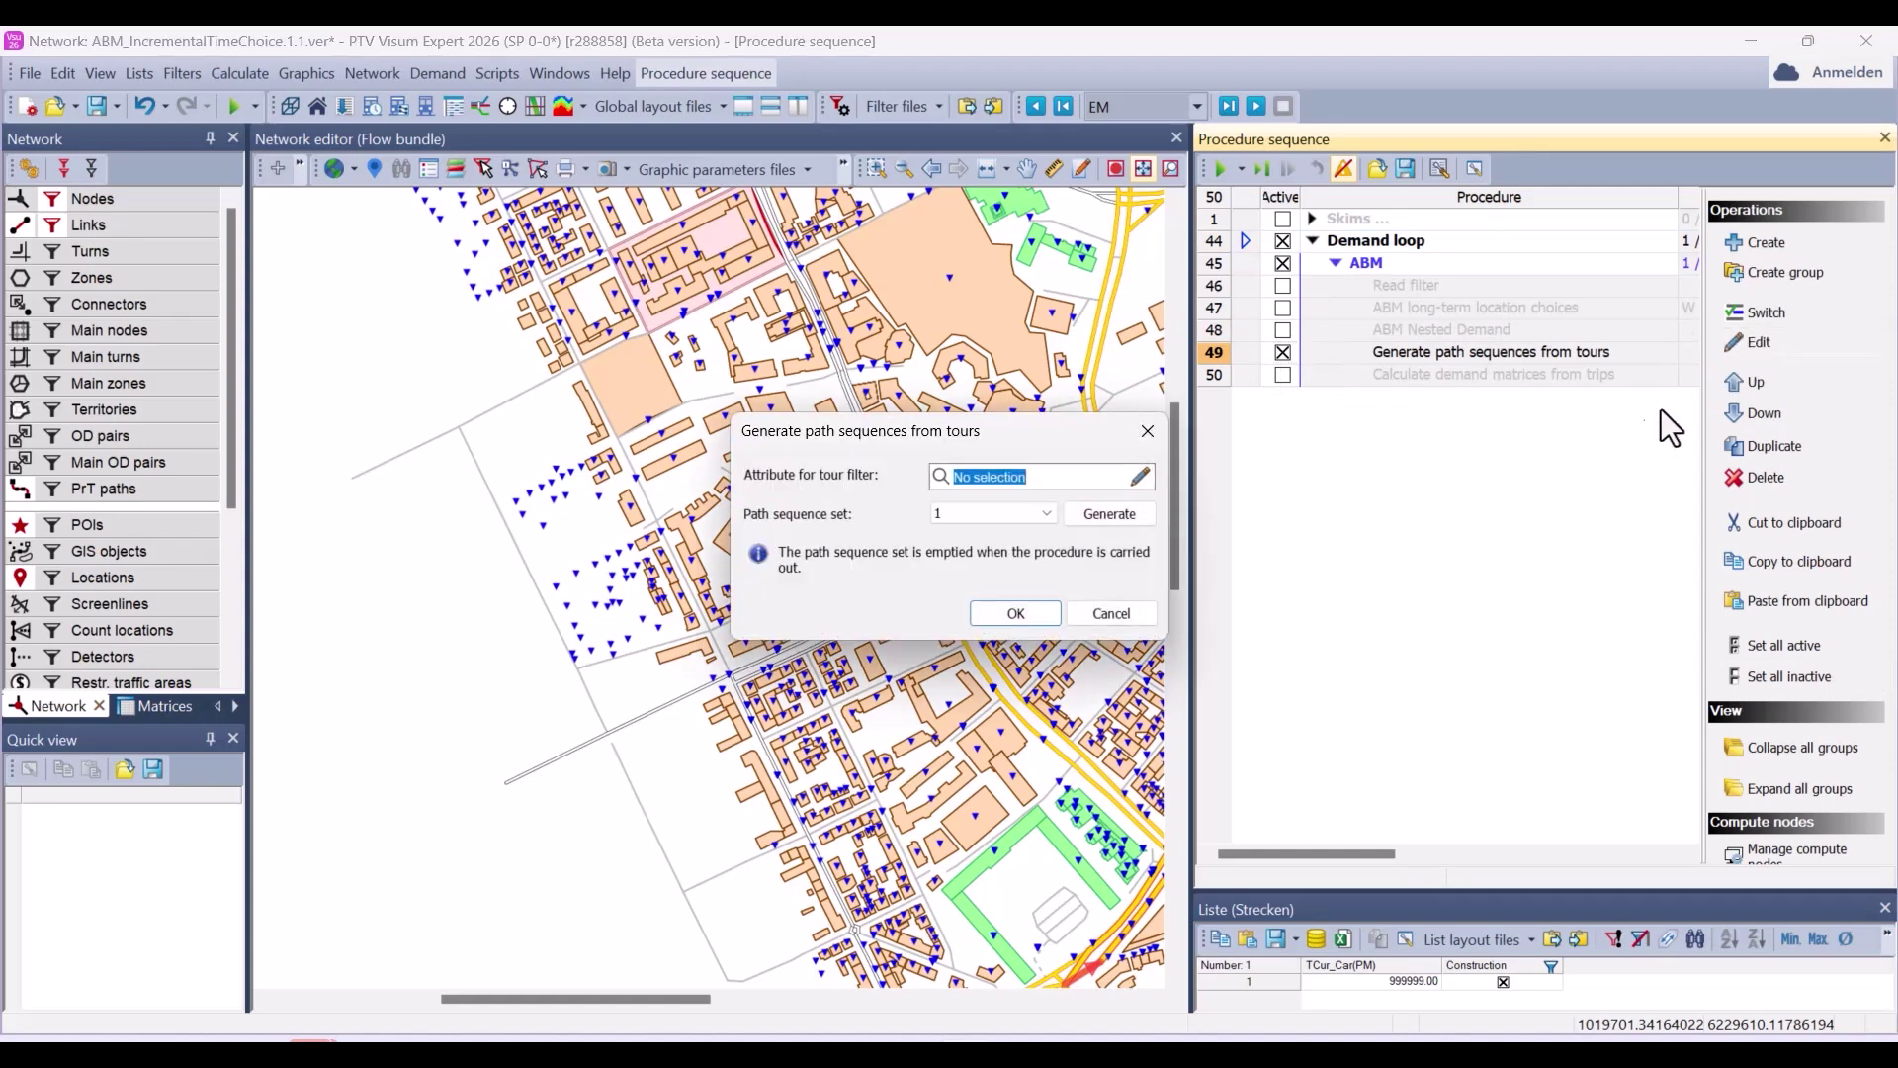
left_click(1017, 613)
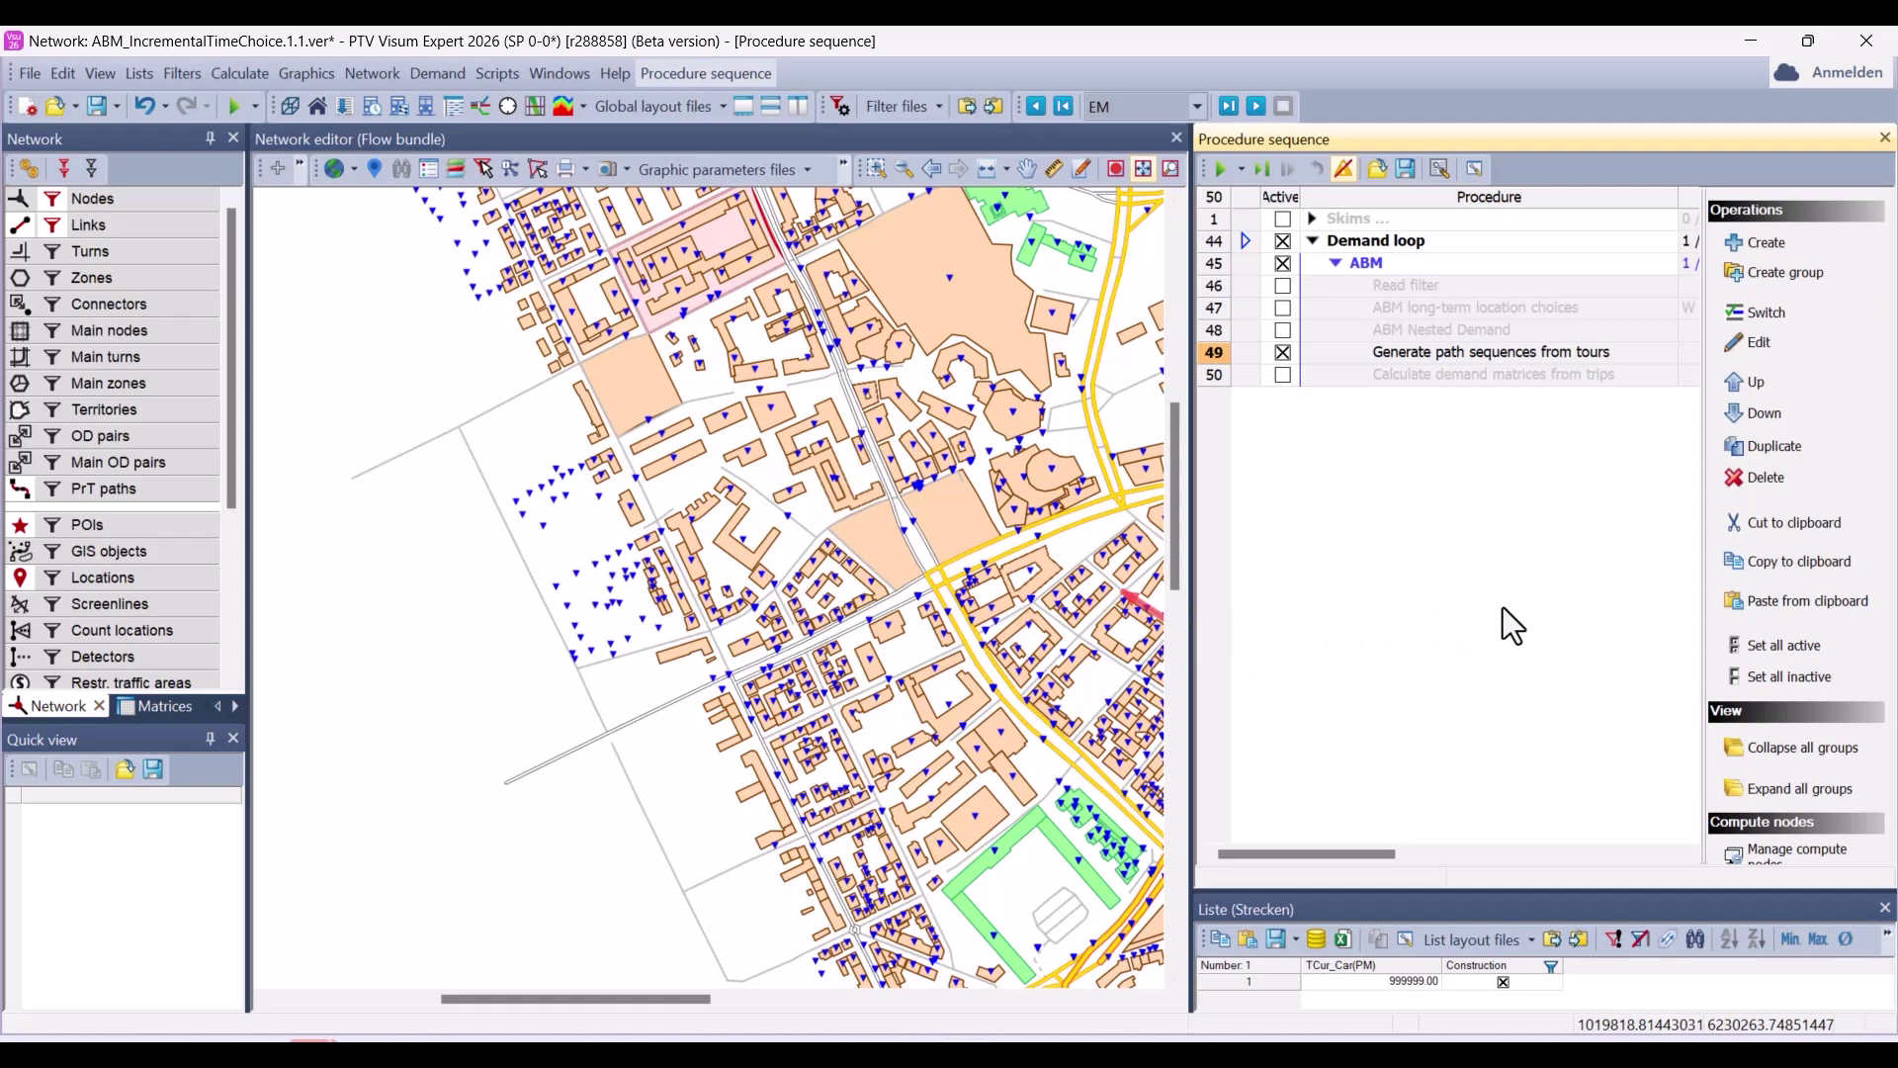
left_click(1223, 168)
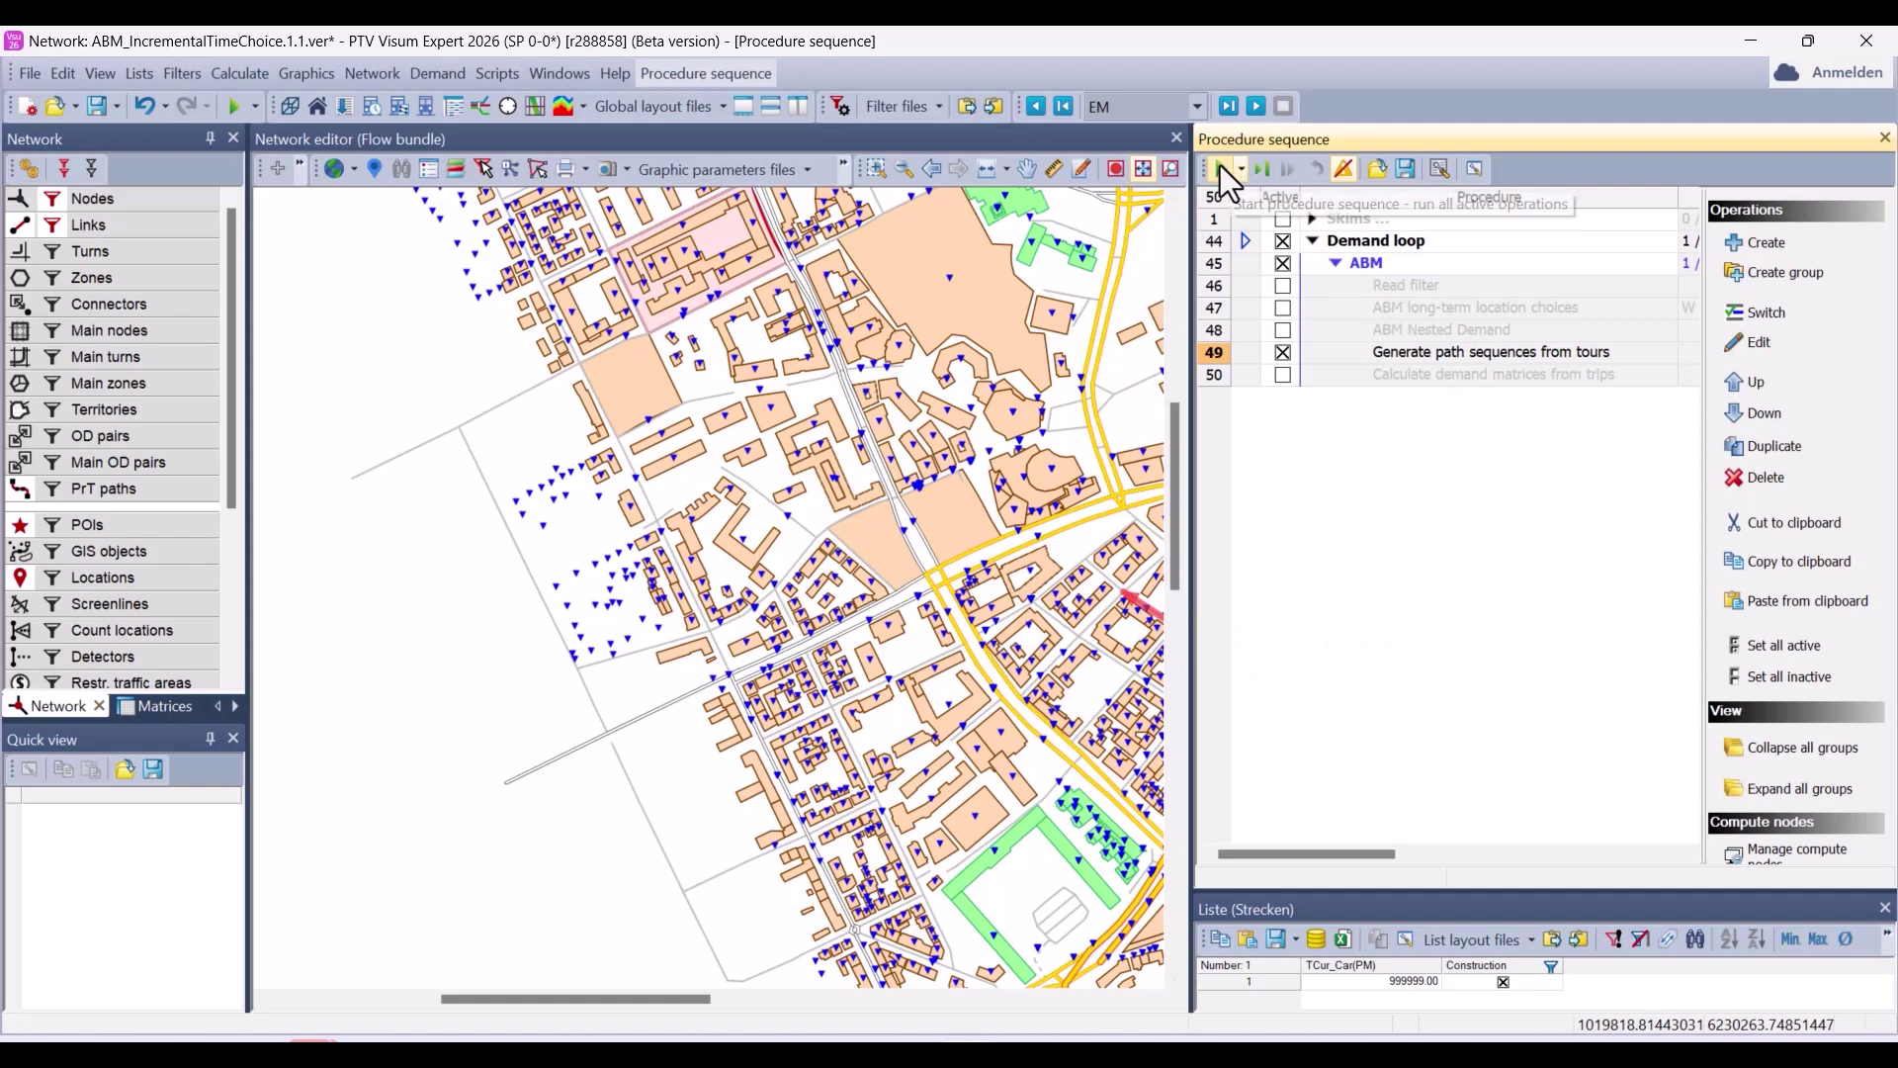
Open the list of path sequences
left_click(282, 135)
left_click(146, 75)
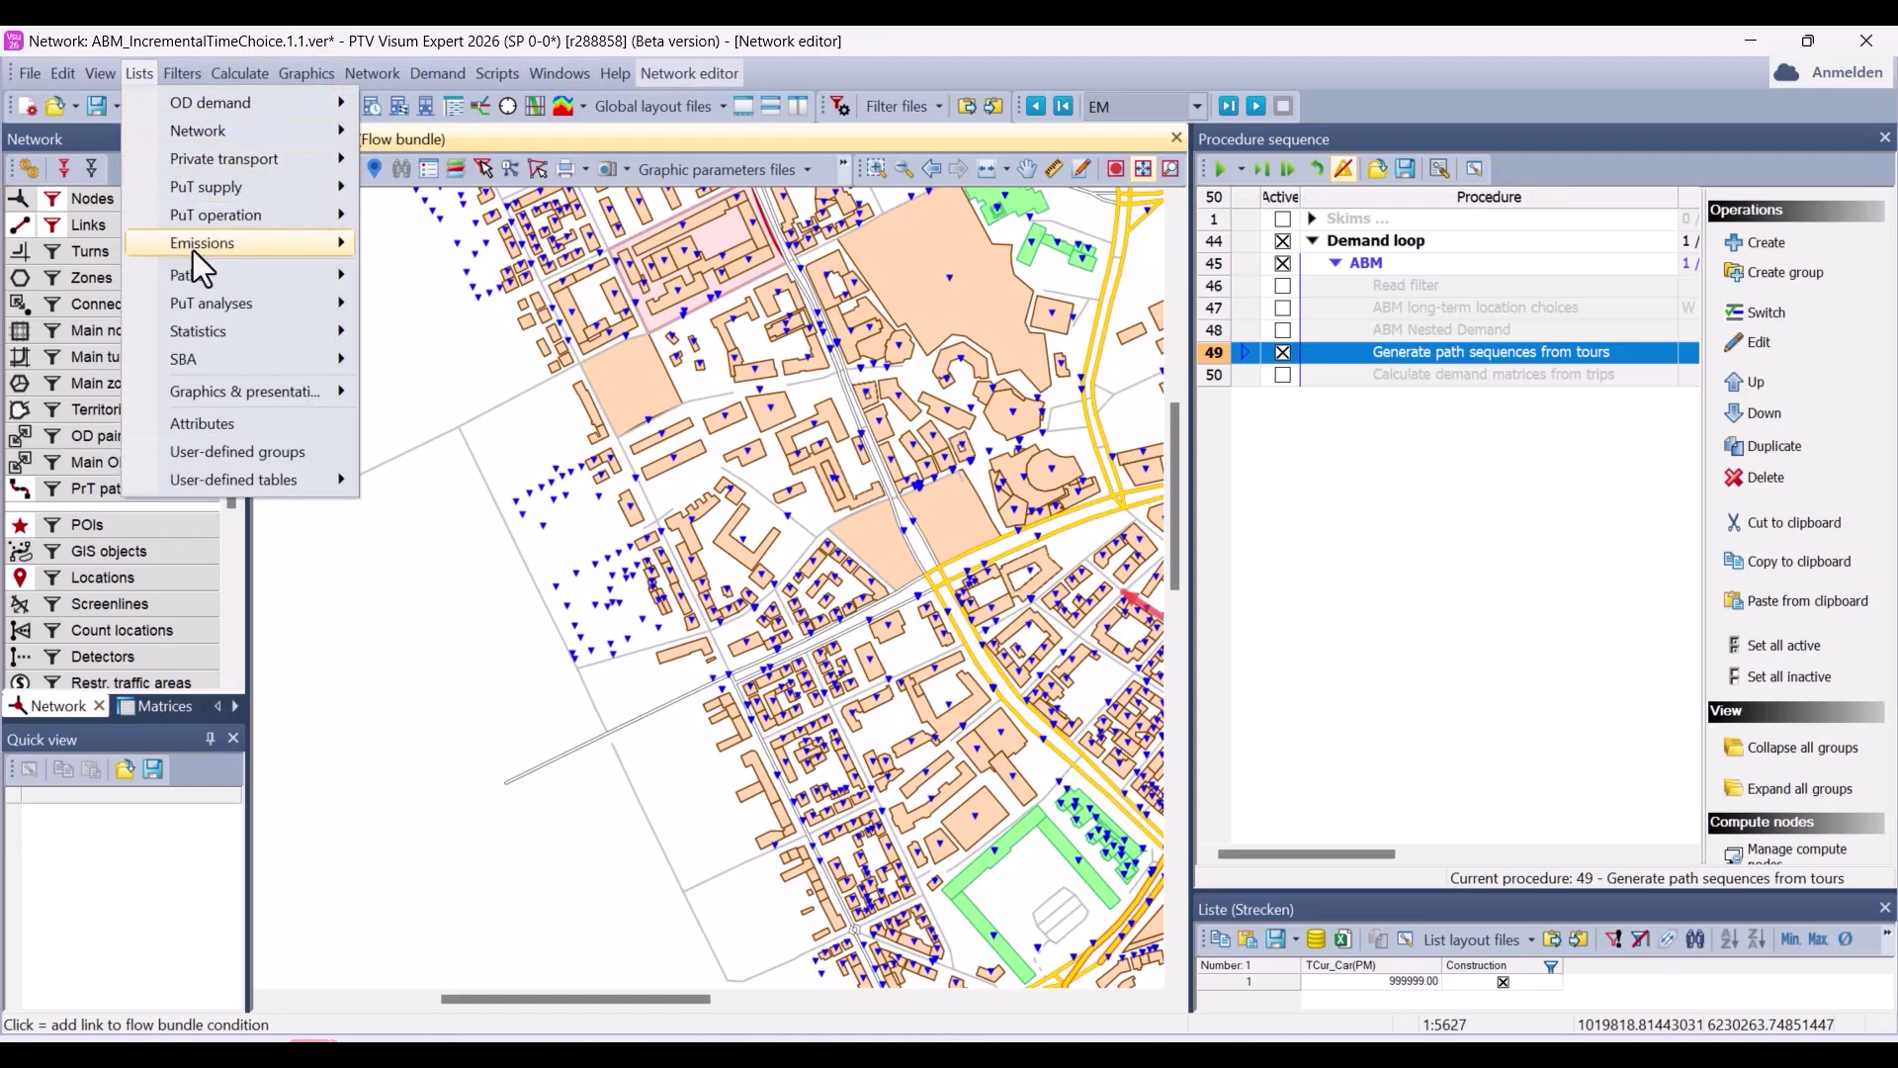
mouse_move(197, 277)
left_click(441, 631)
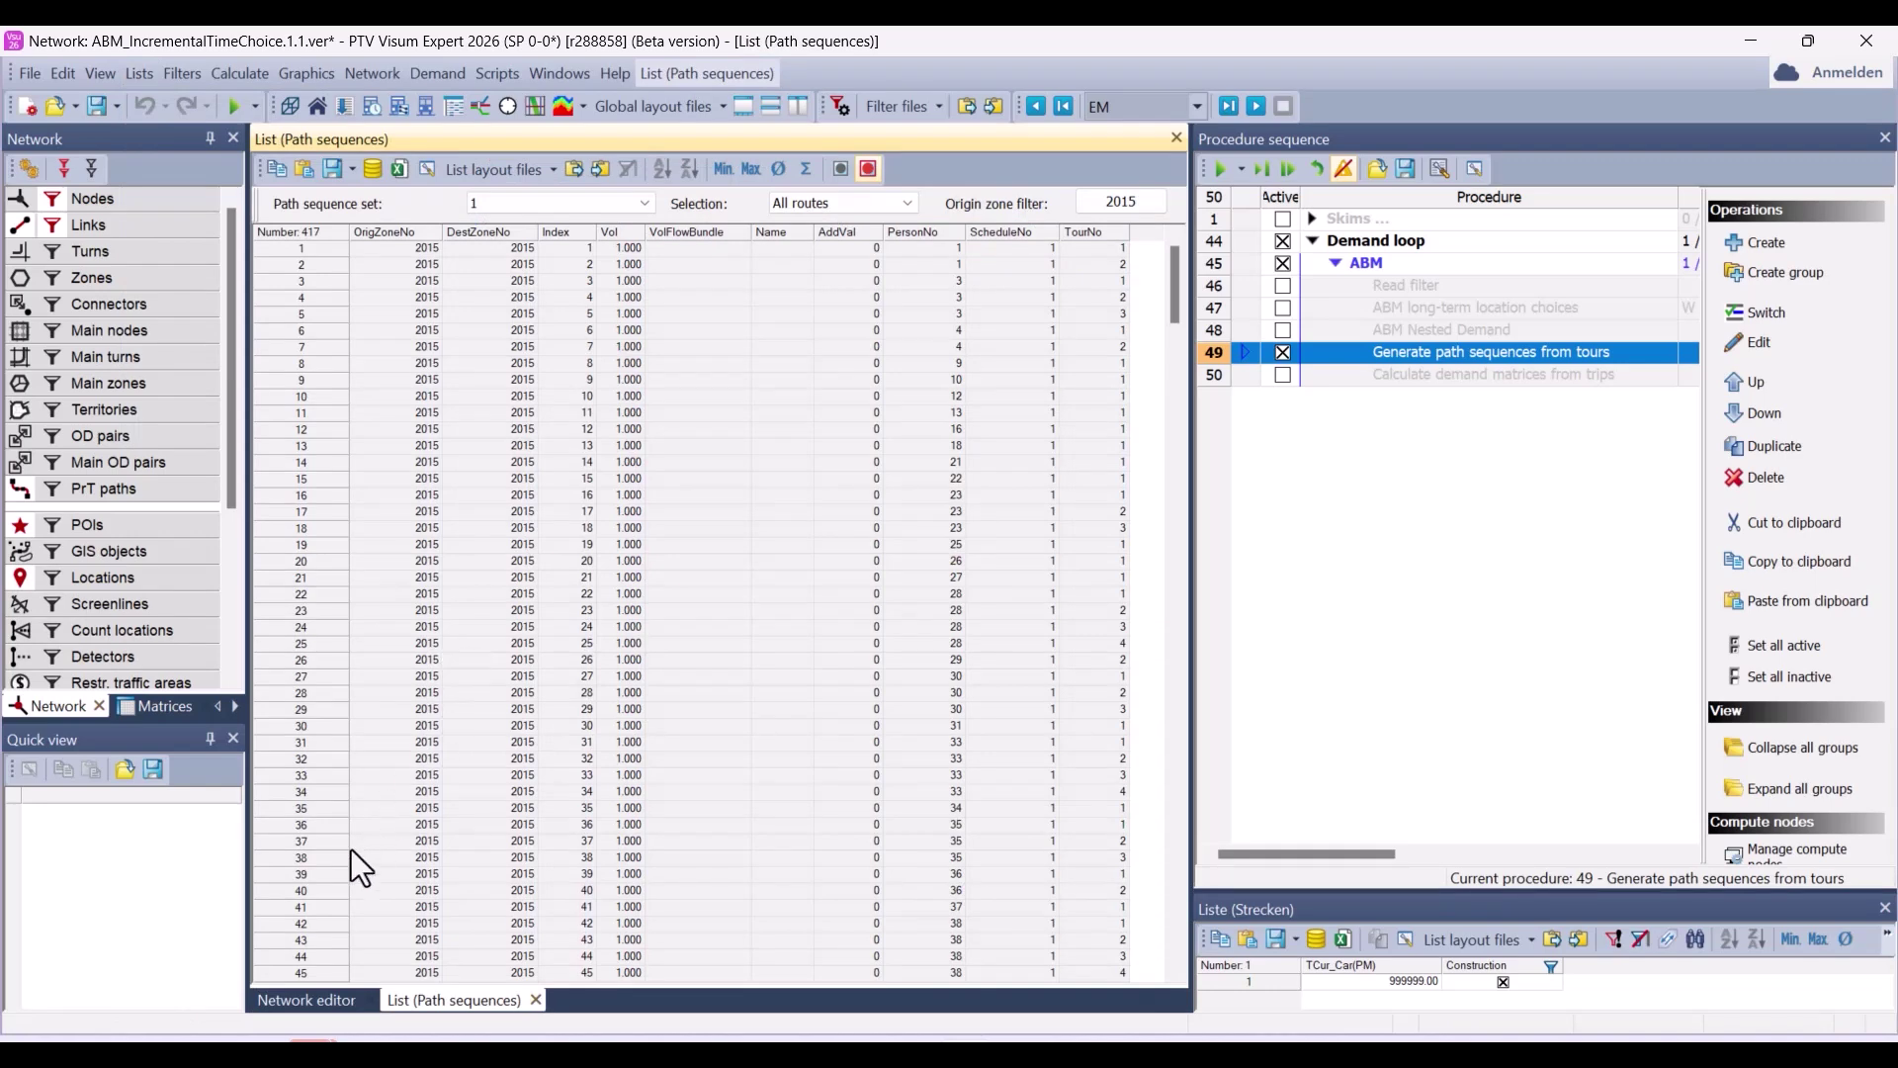
Calculate a flow bundle for demand segment C through the yellow main-road link just southeast of the large junction on the network map
left_click(300, 1000)
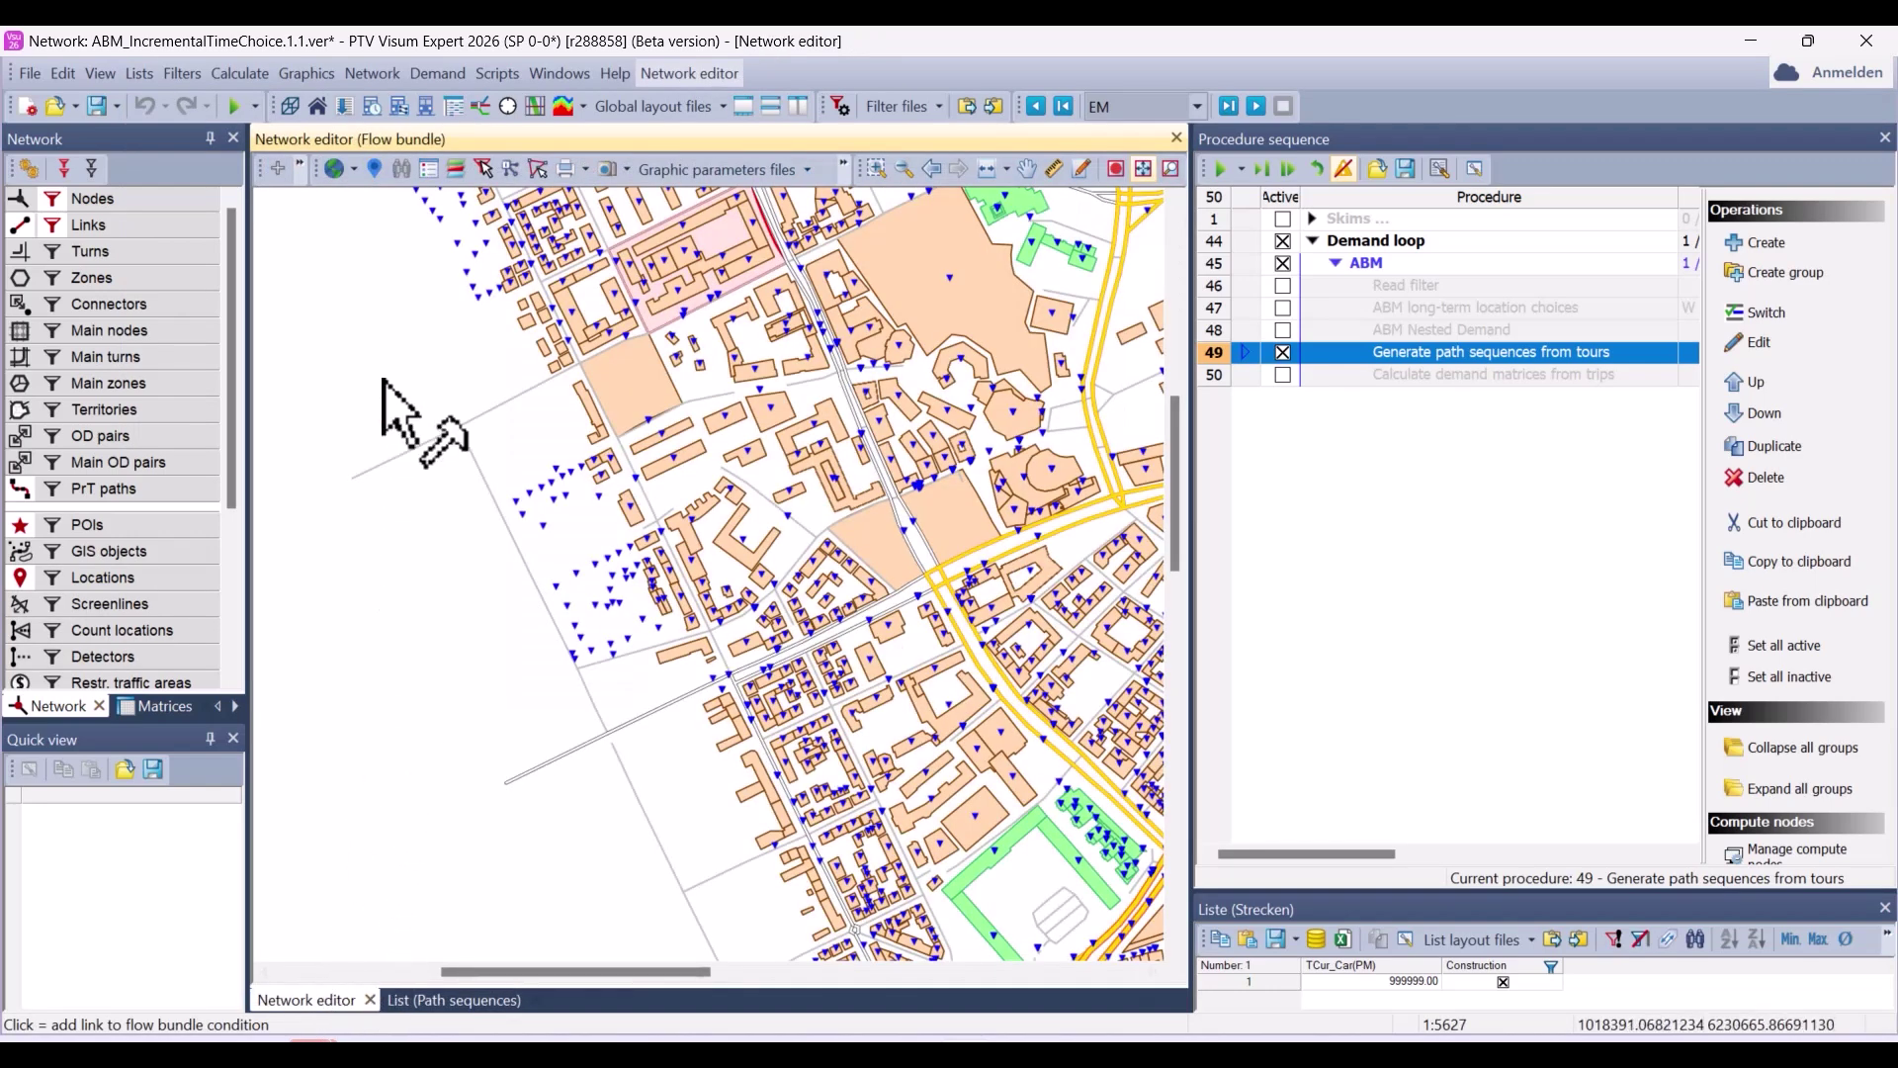
left_click(308, 77)
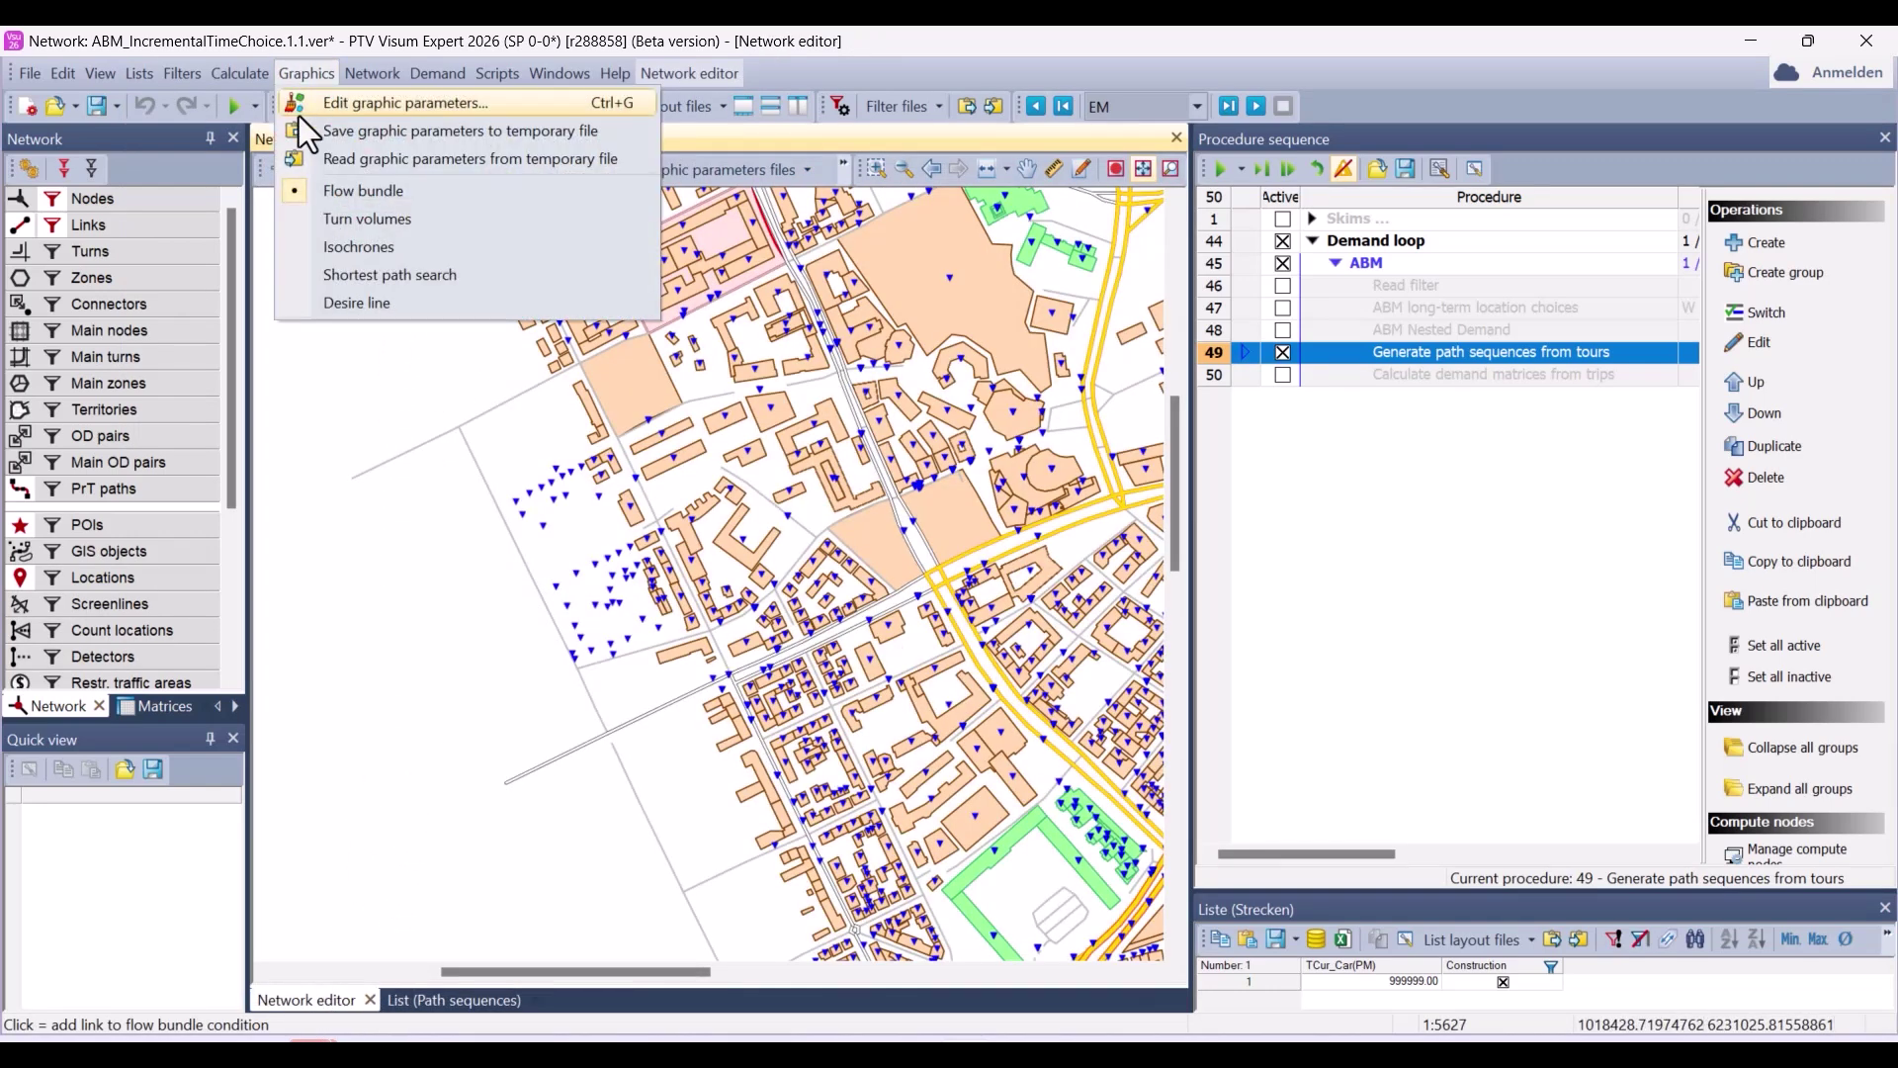
left_click(315, 186)
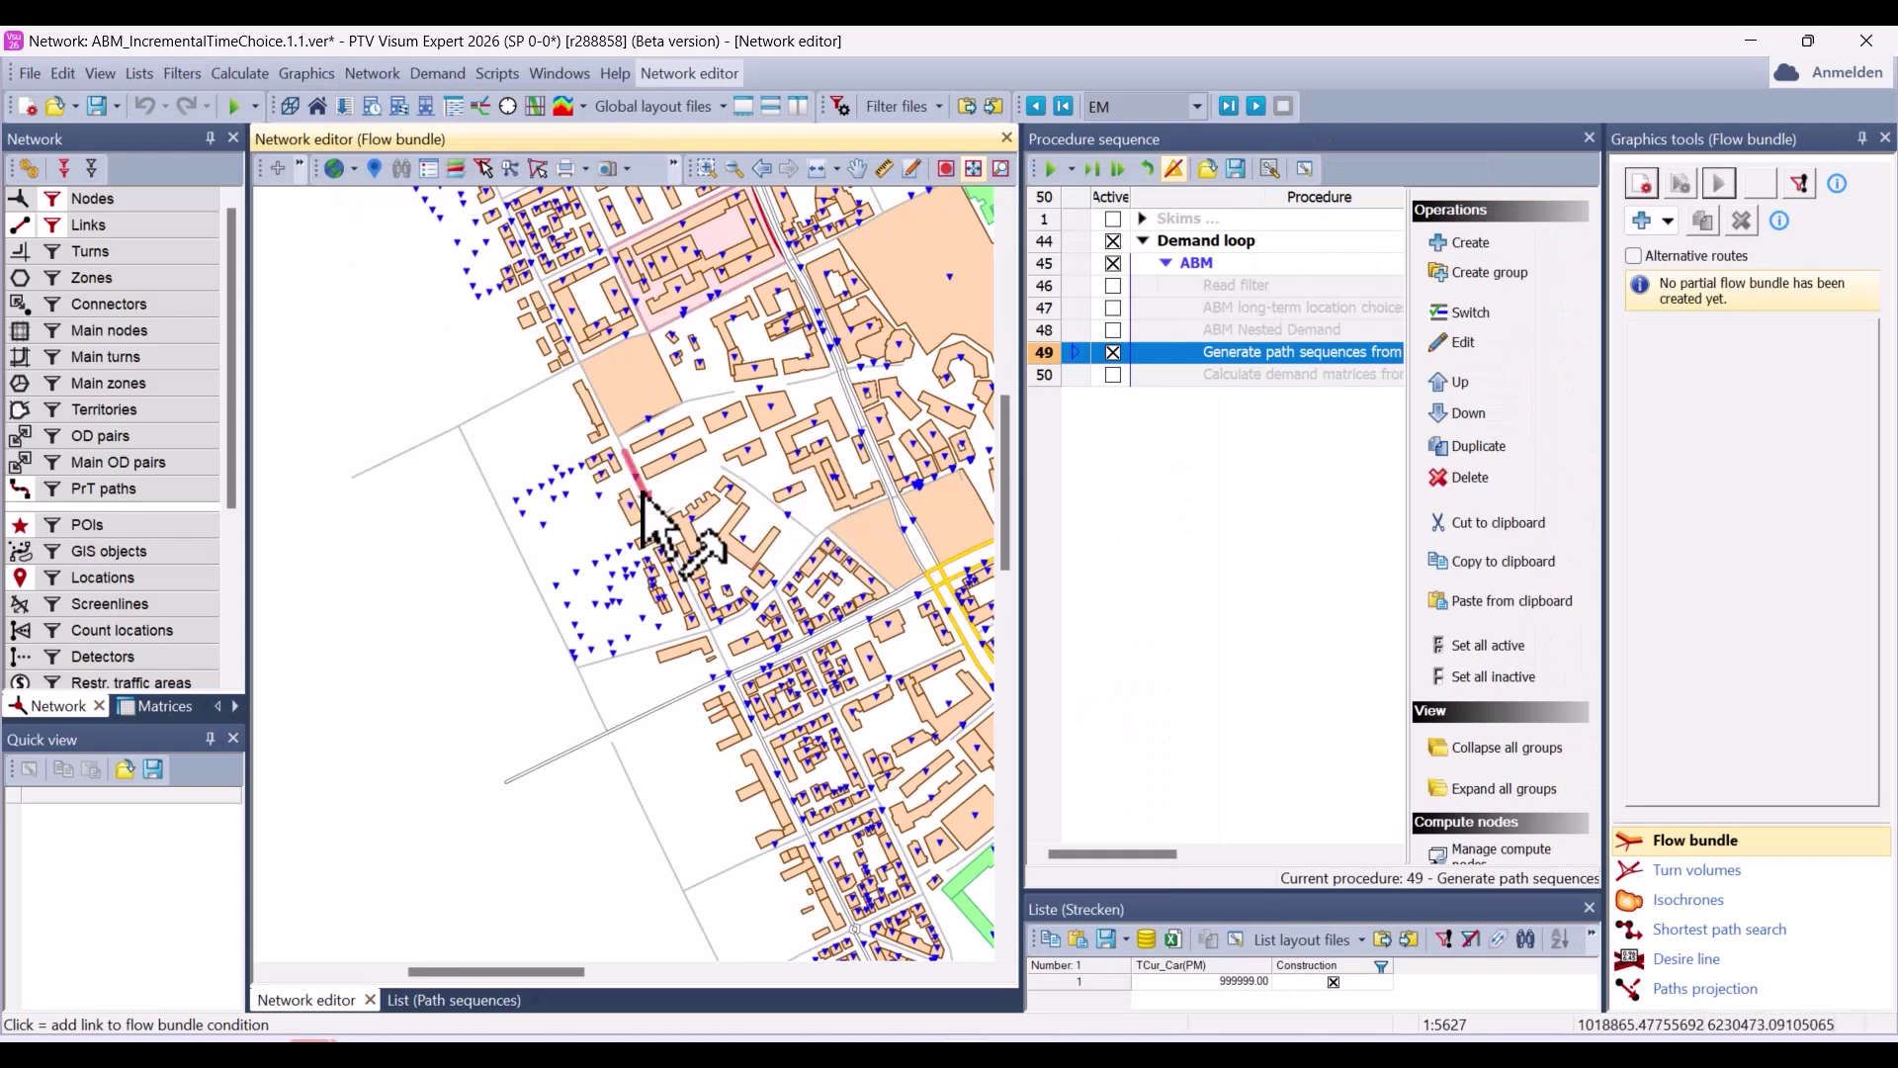
scroll(633, 499, "down", 1)
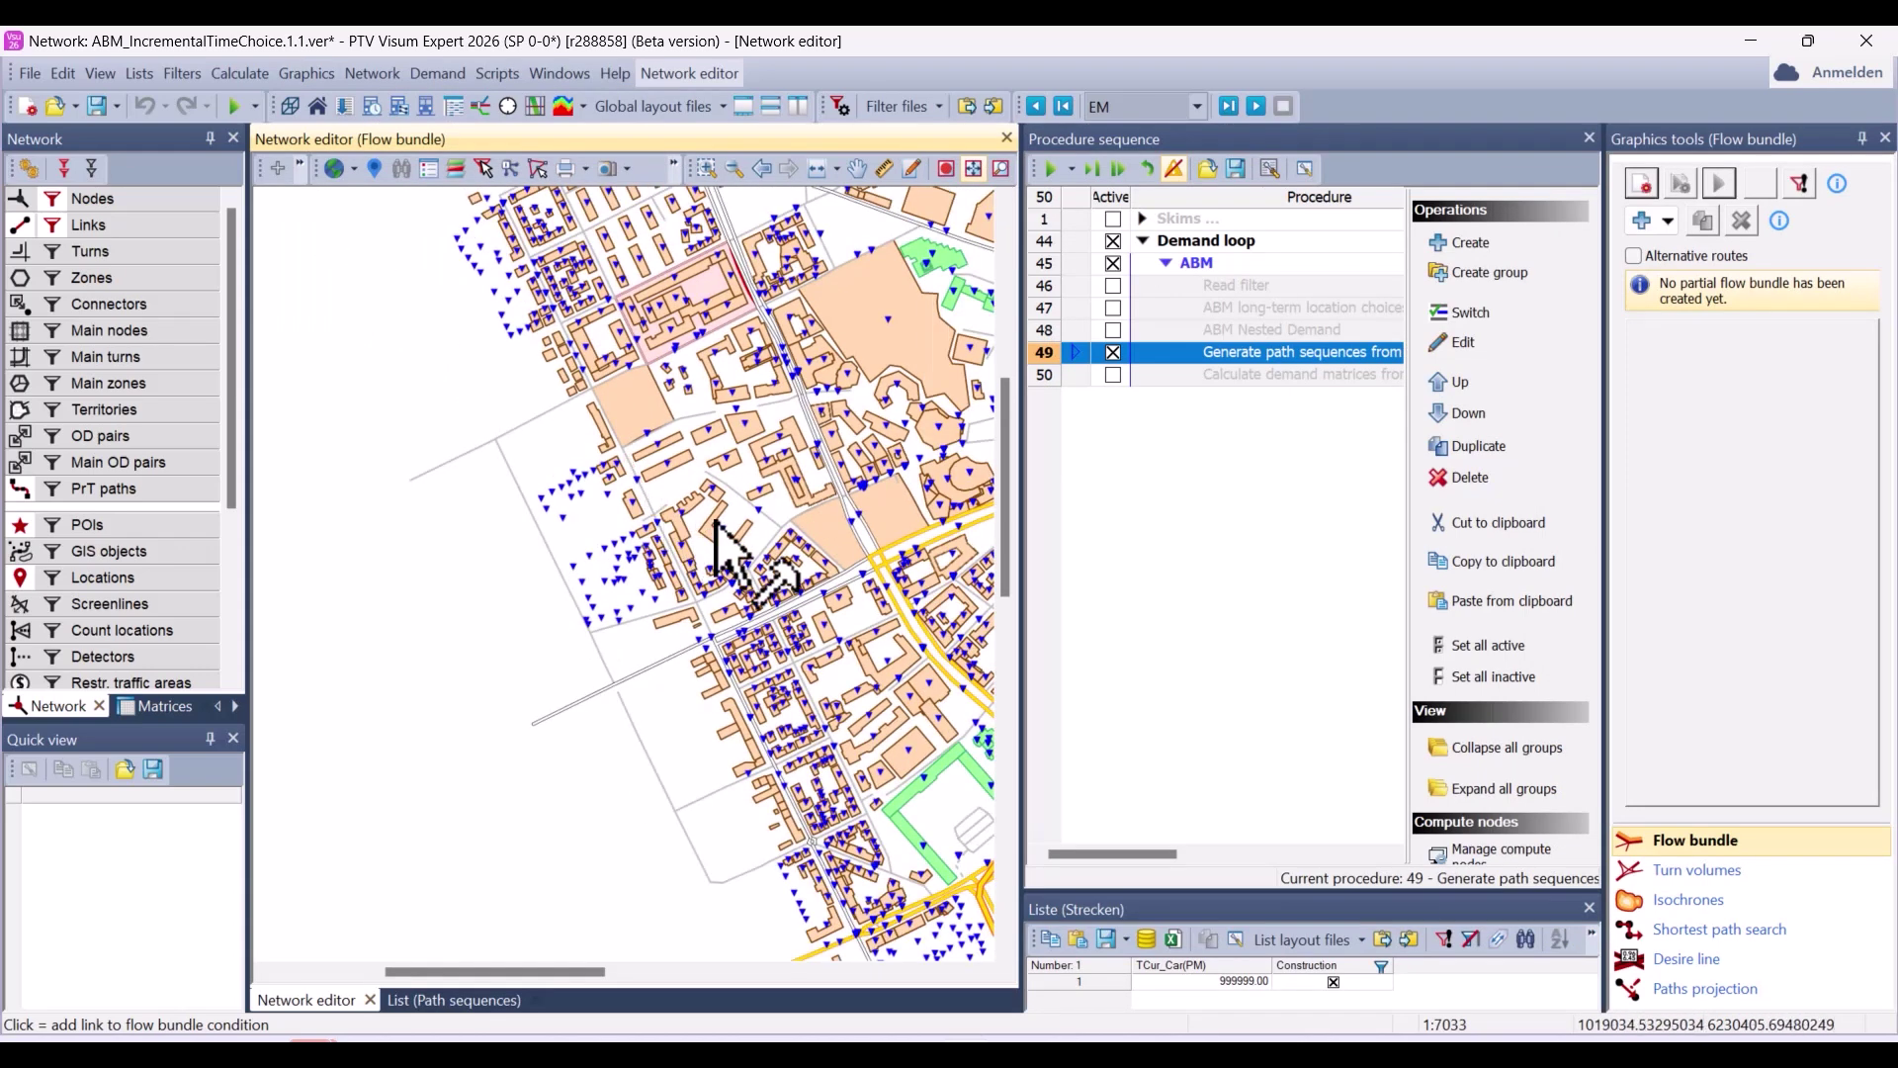
left_click(903, 625)
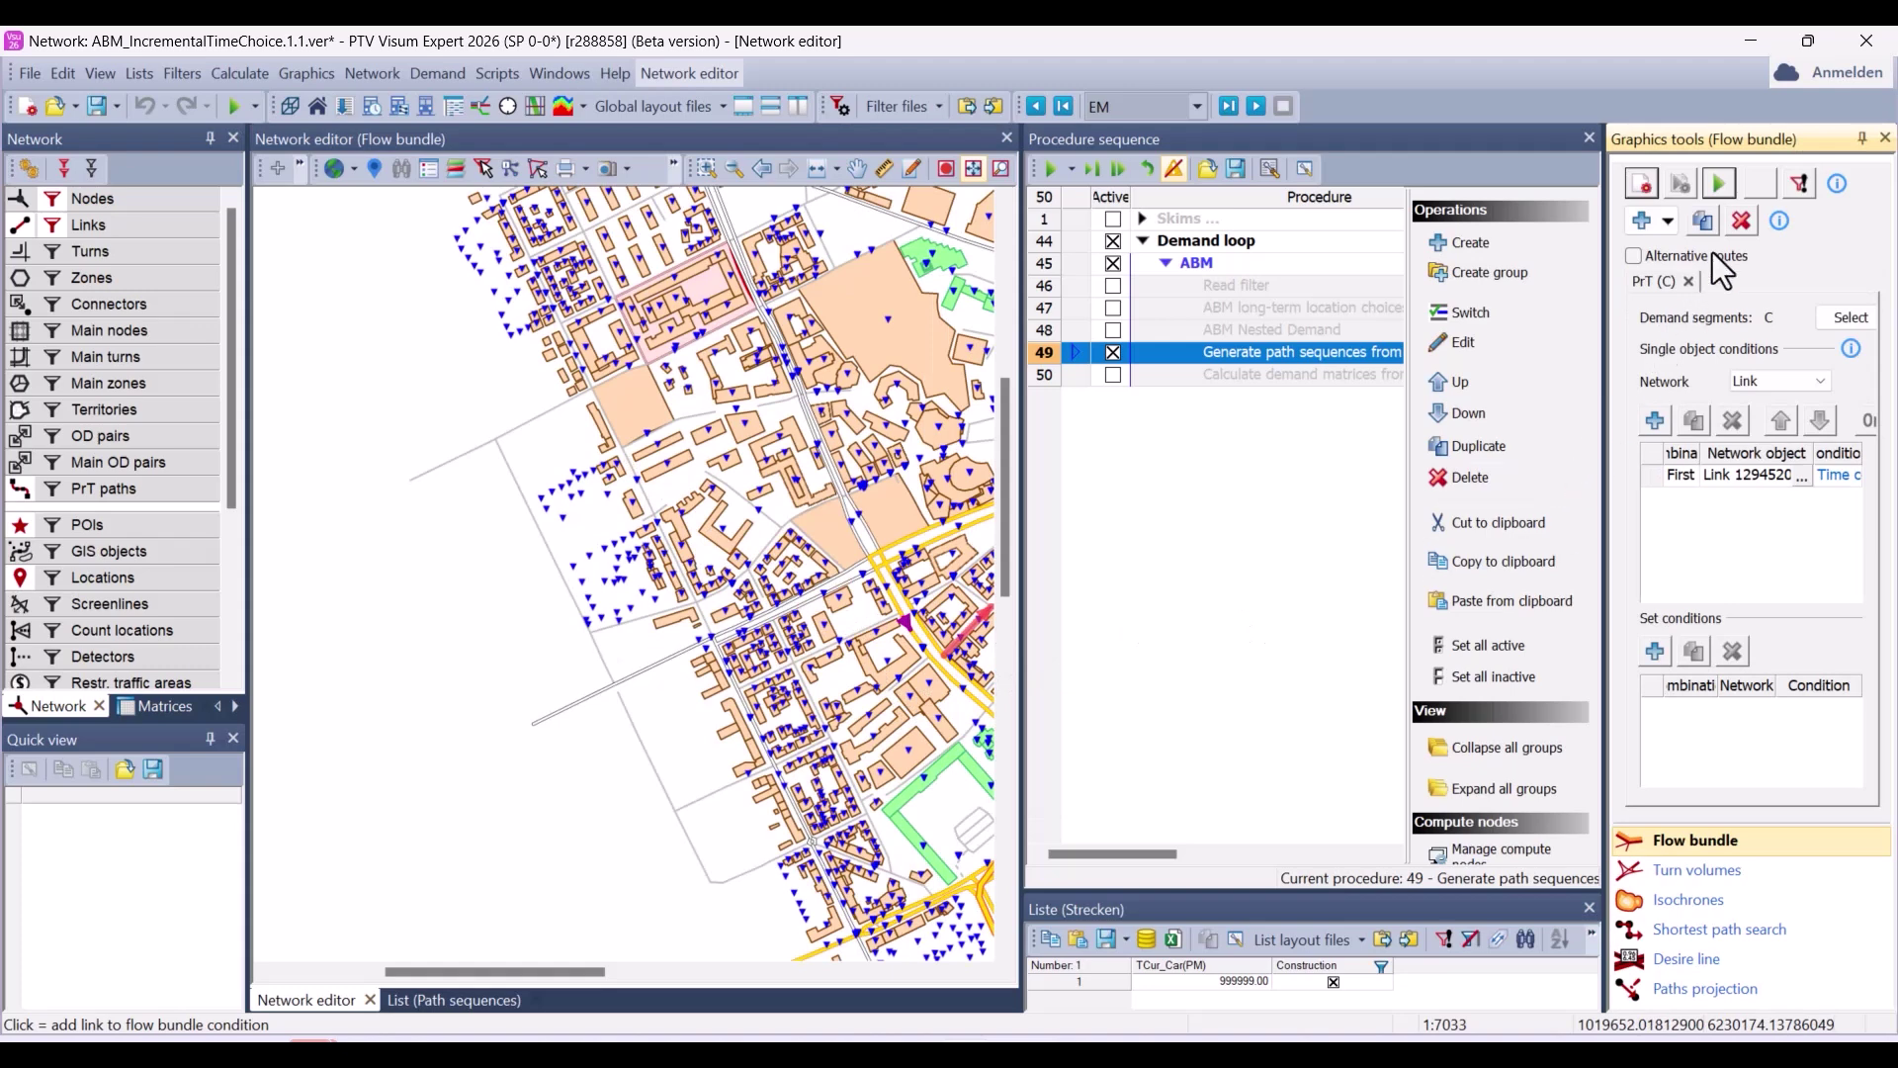
left_click(1722, 184)
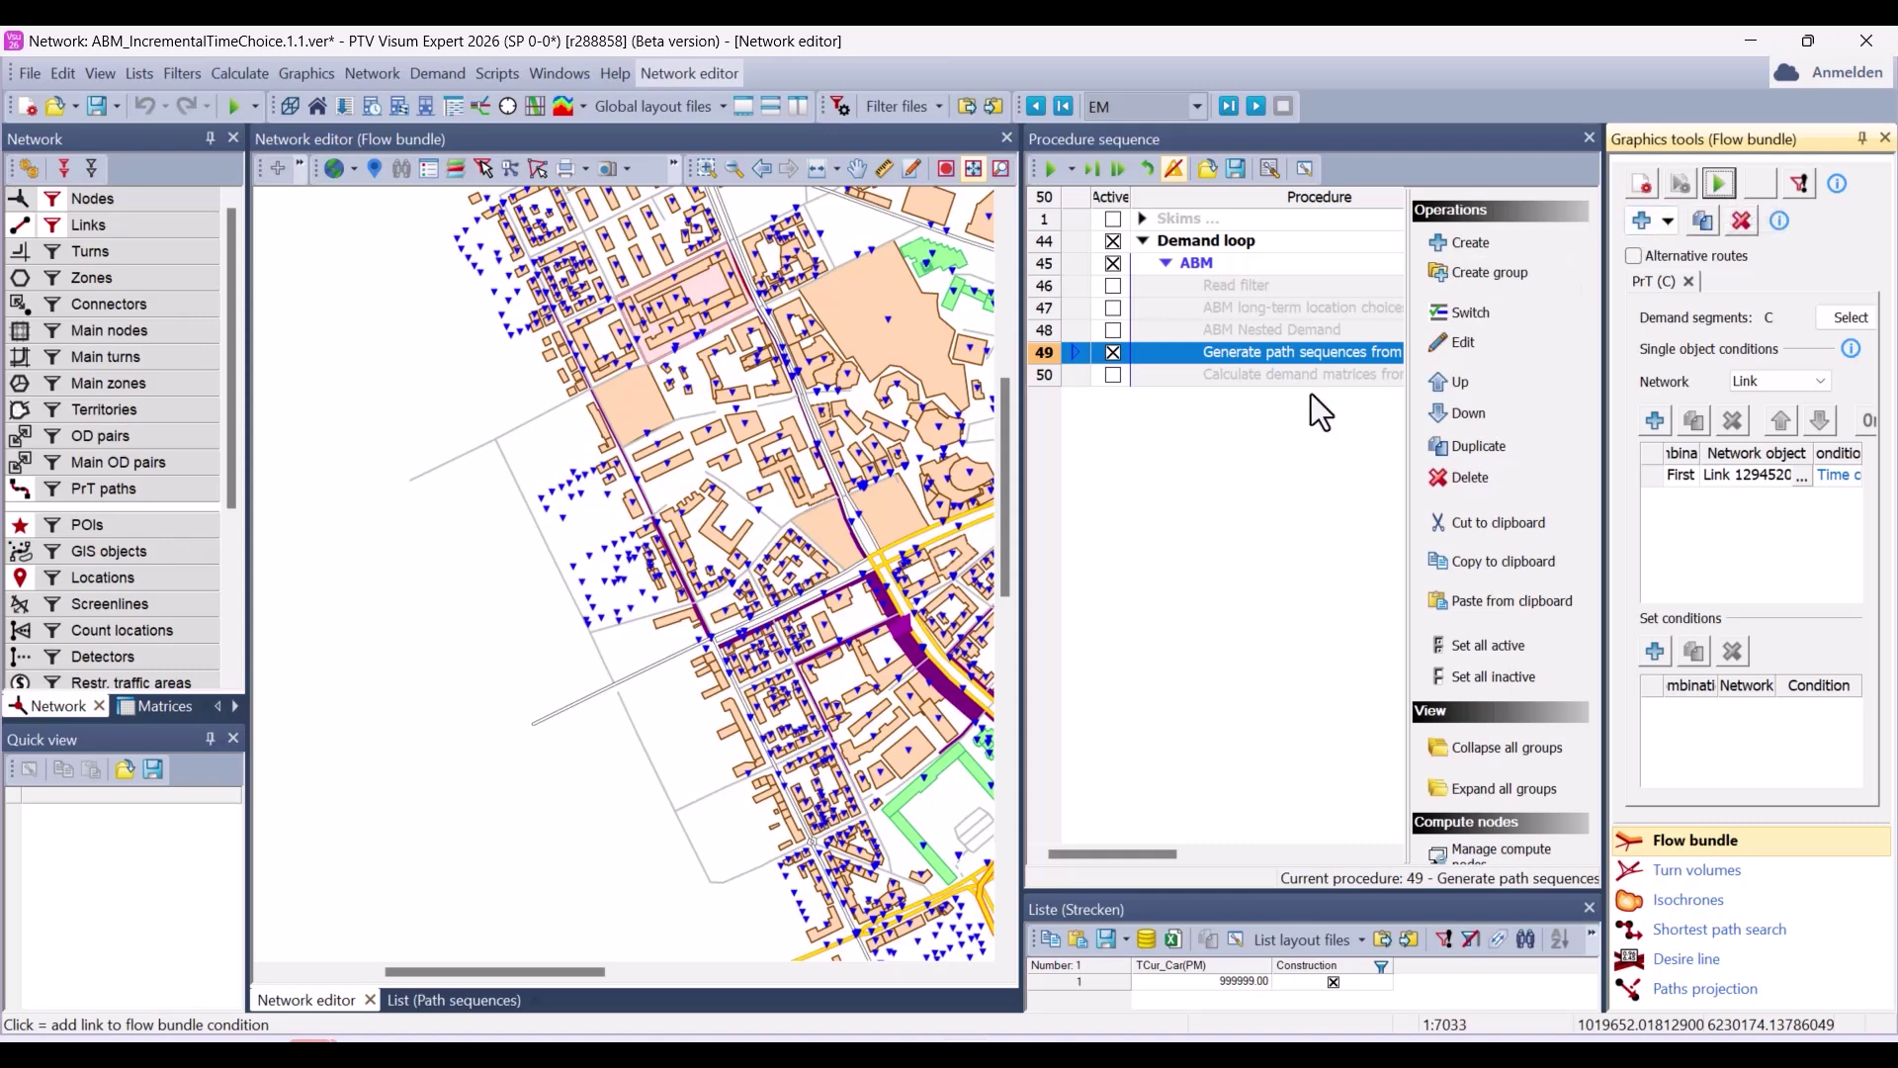
Remove all displayed attributes from the path sequences list's attribute selection
left_click(466, 994)
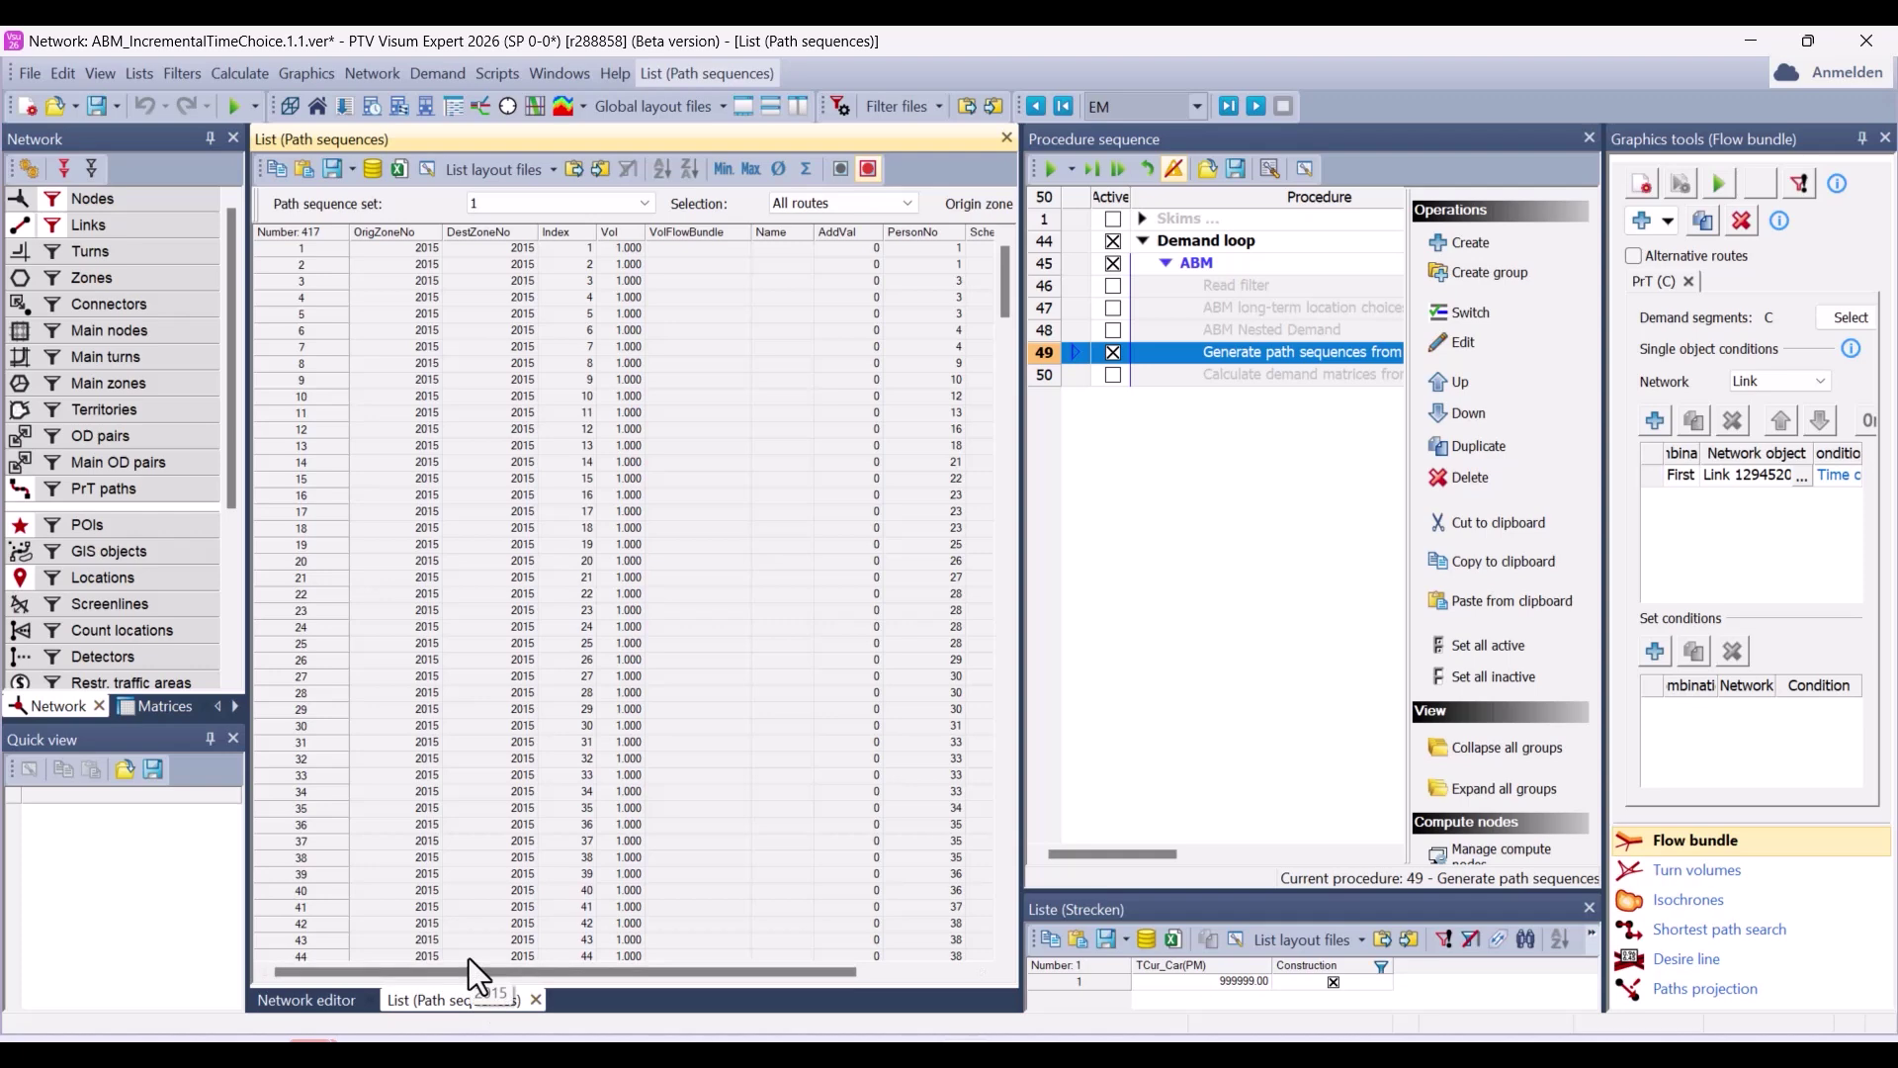
left_click(426, 170)
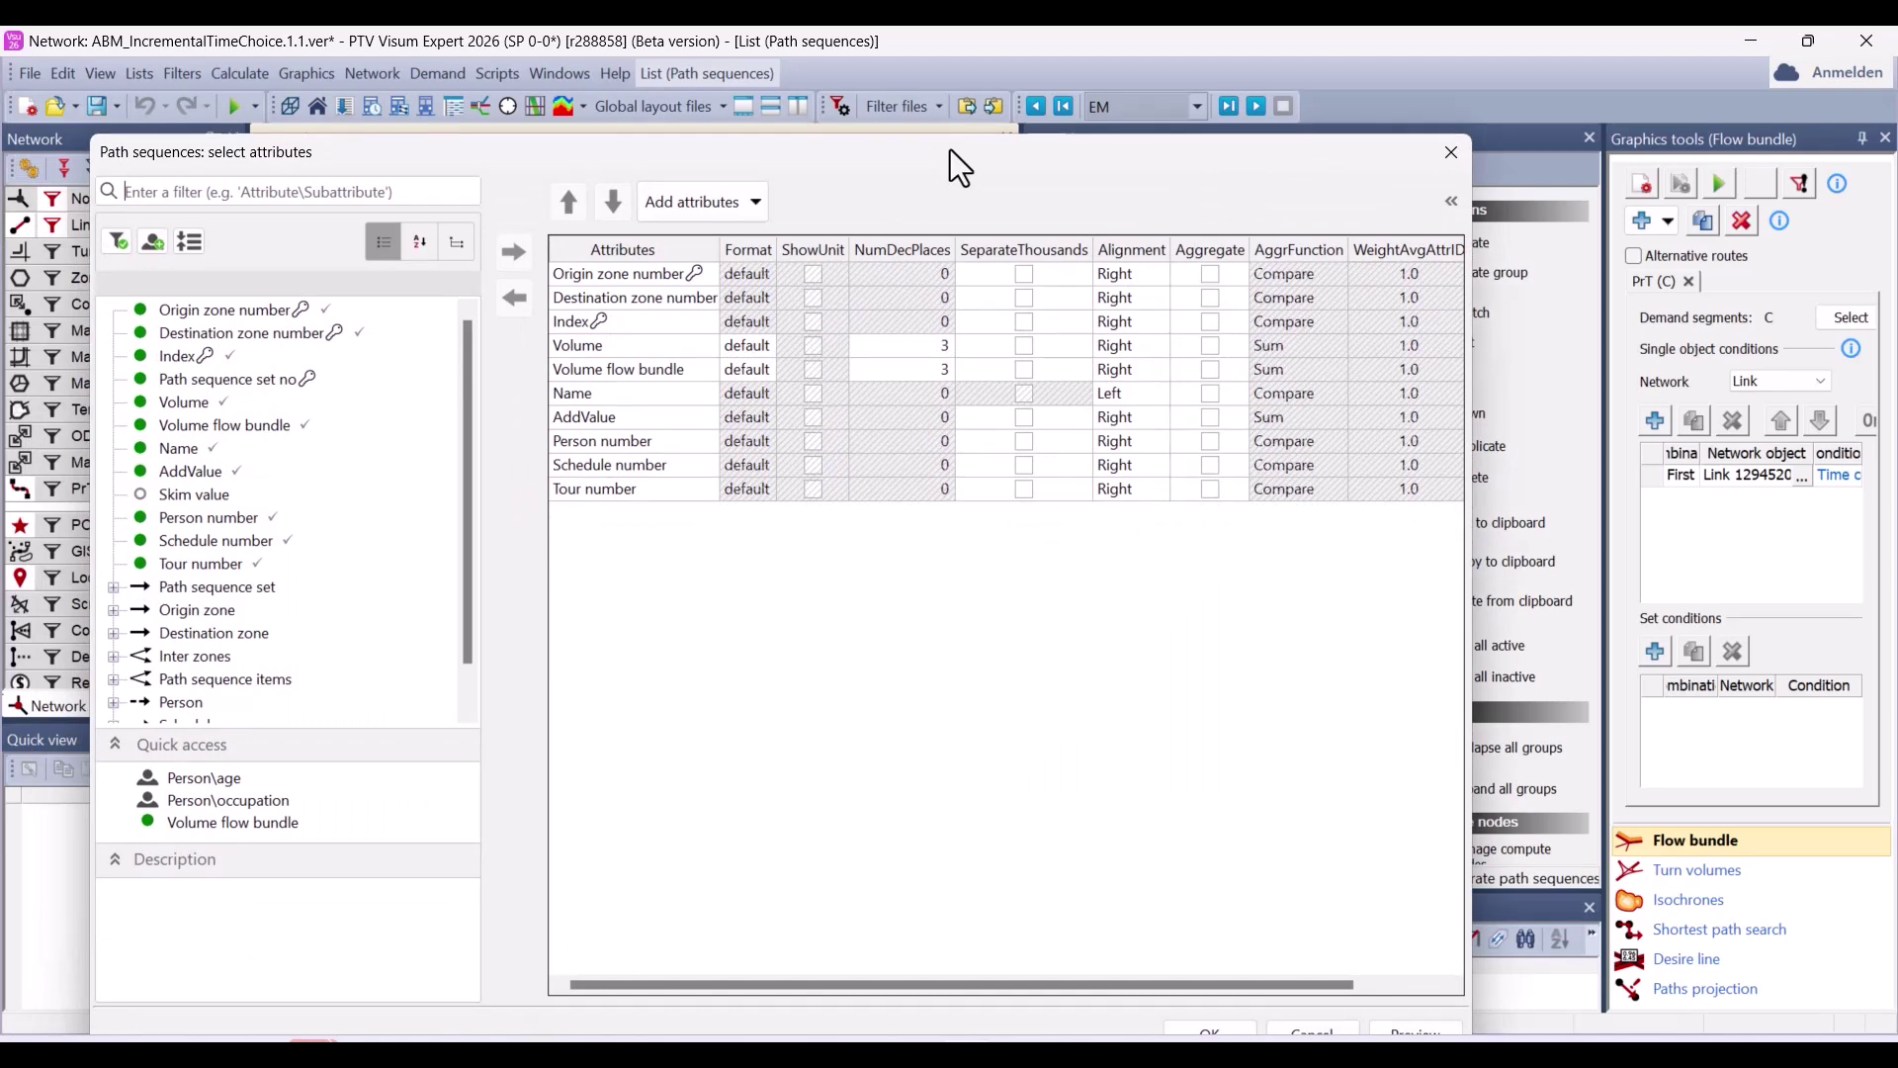
left_click(621, 251)
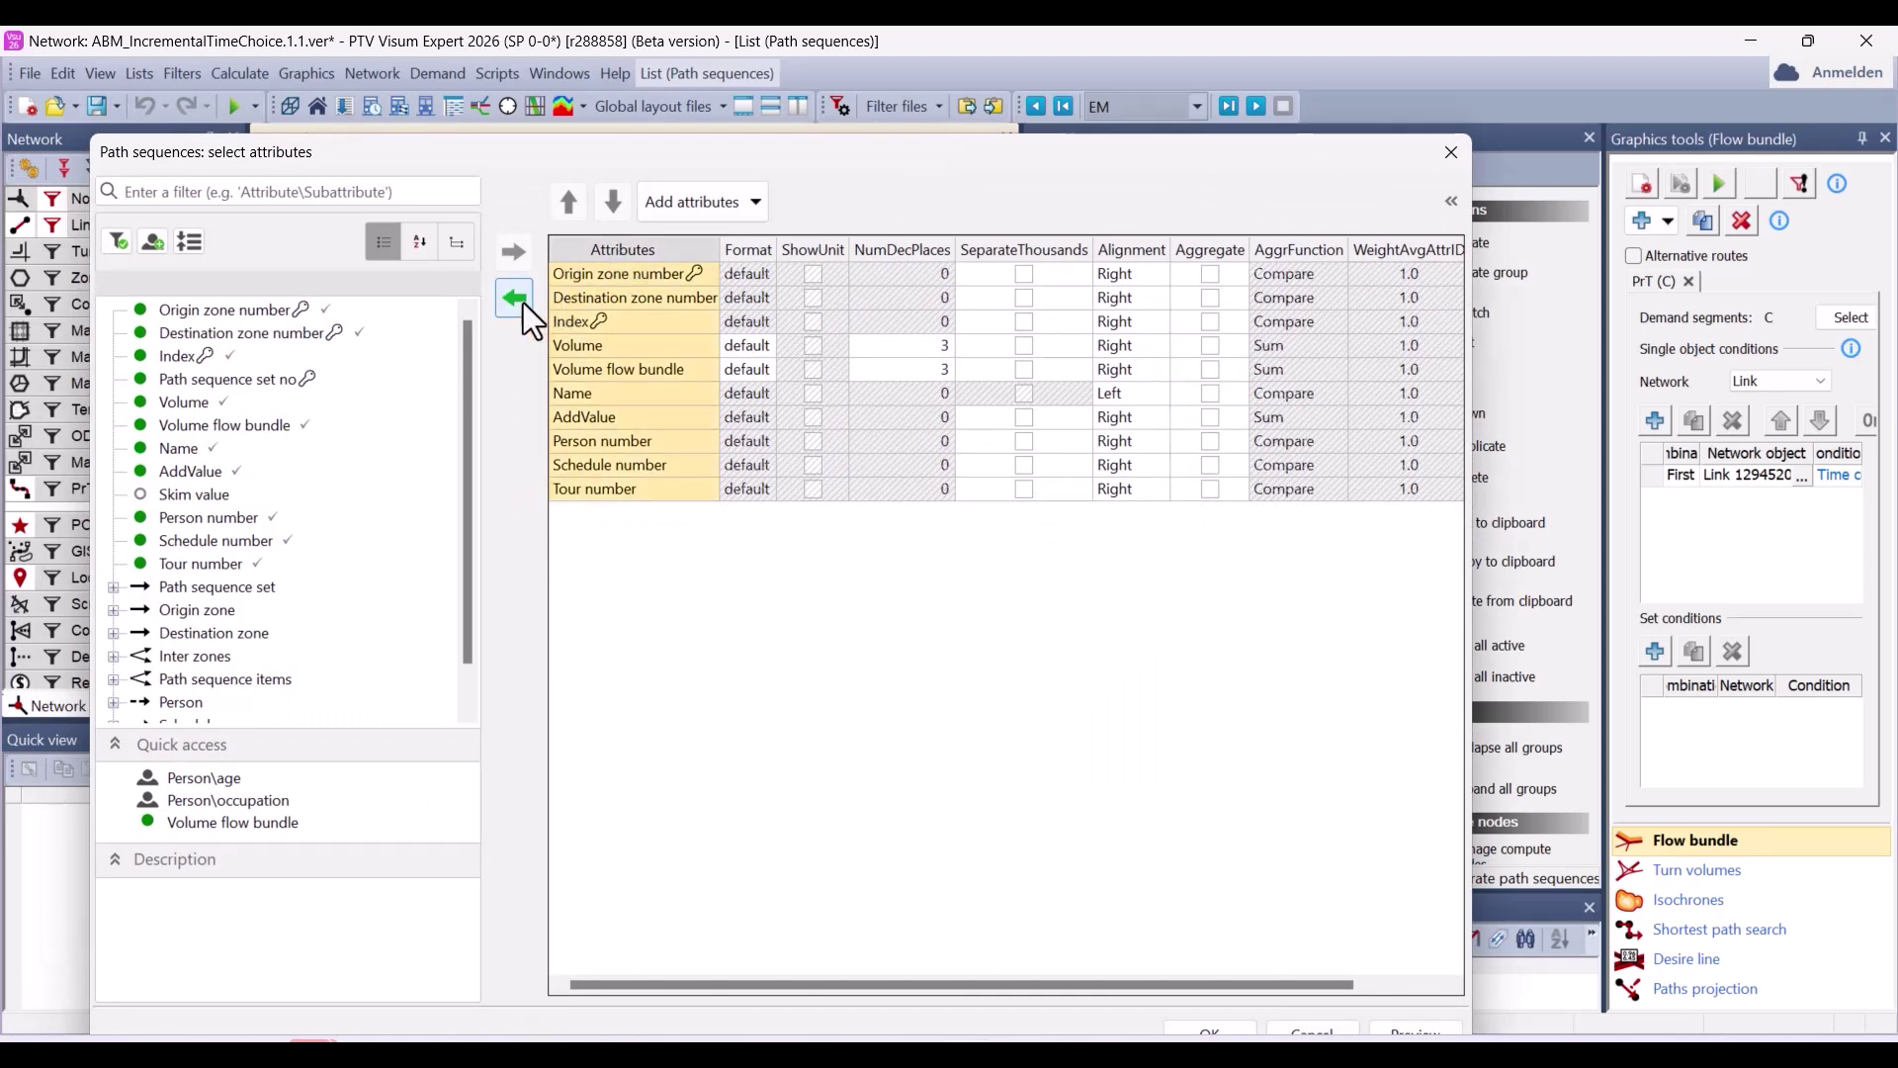
left_click(516, 299)
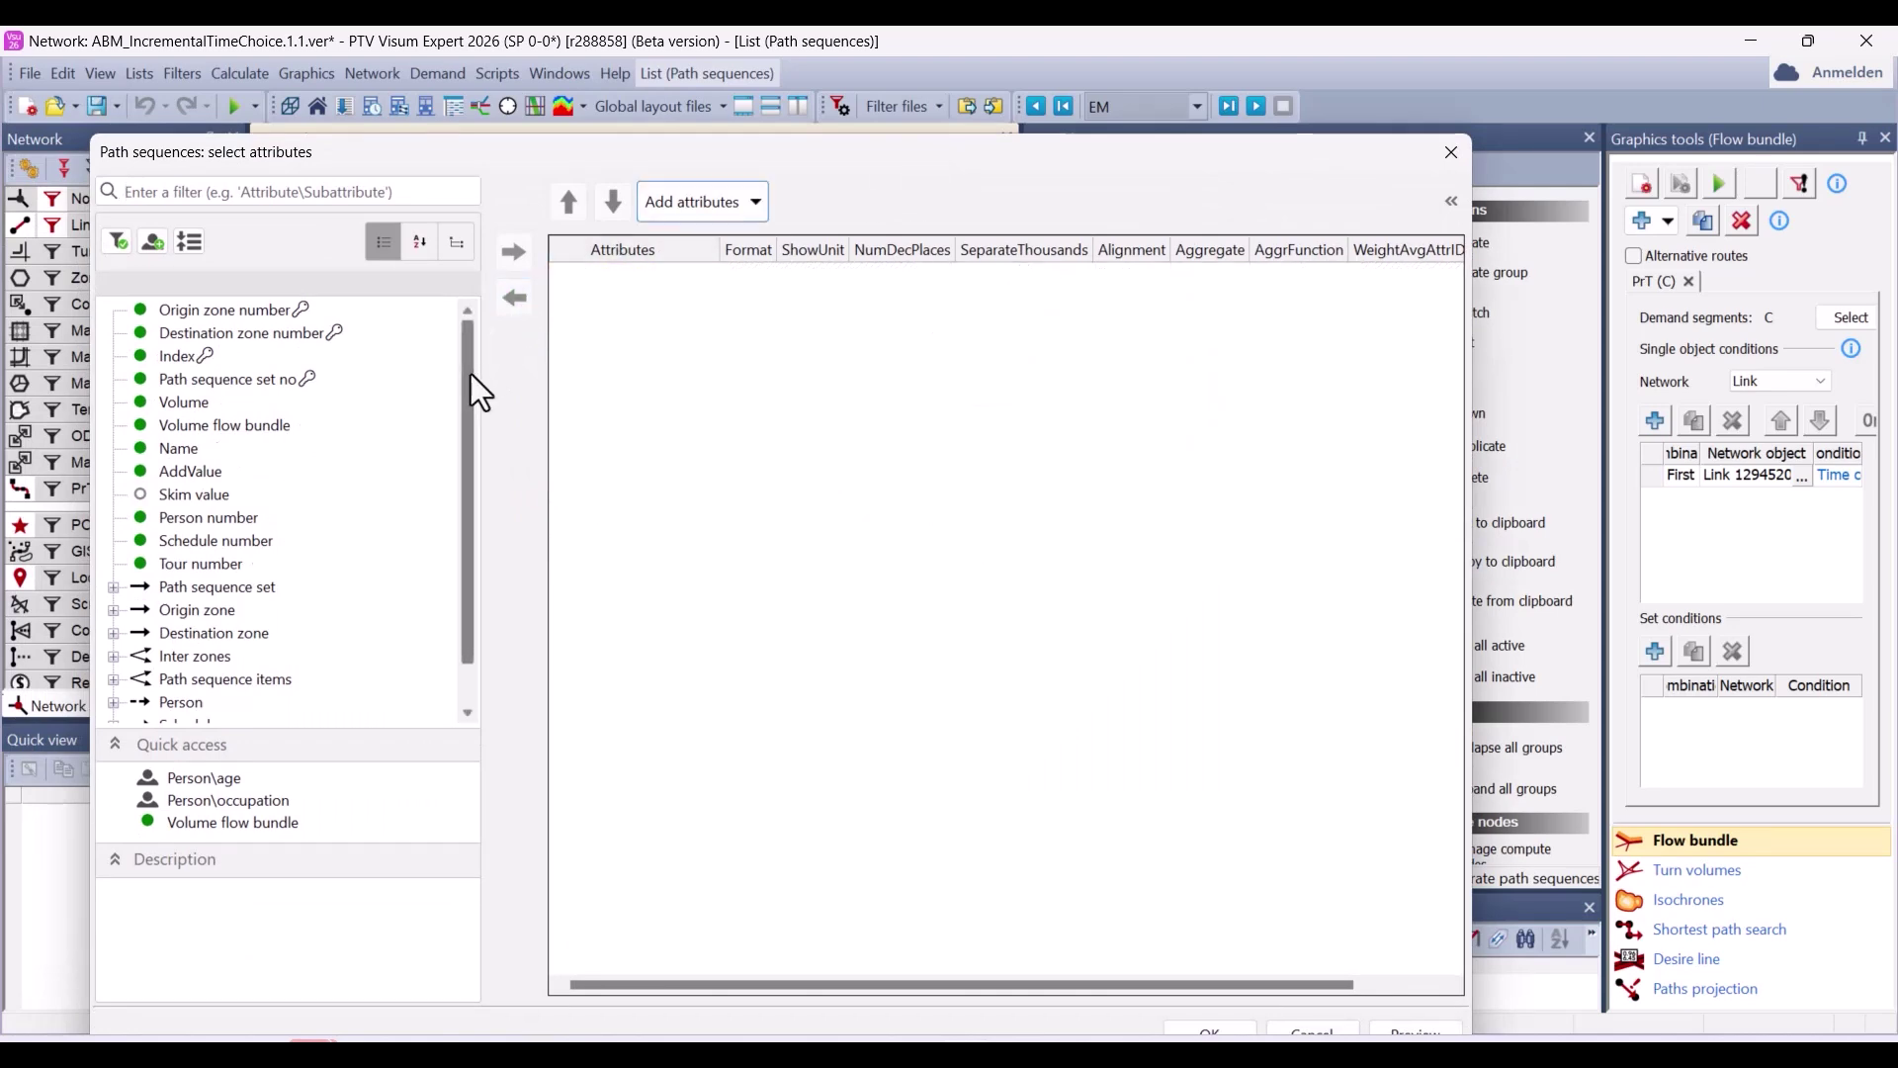
Show the attributes Person\occupation, Person\age and Volume flow bundle in the path sequences list
scroll(471, 374, "down", 1)
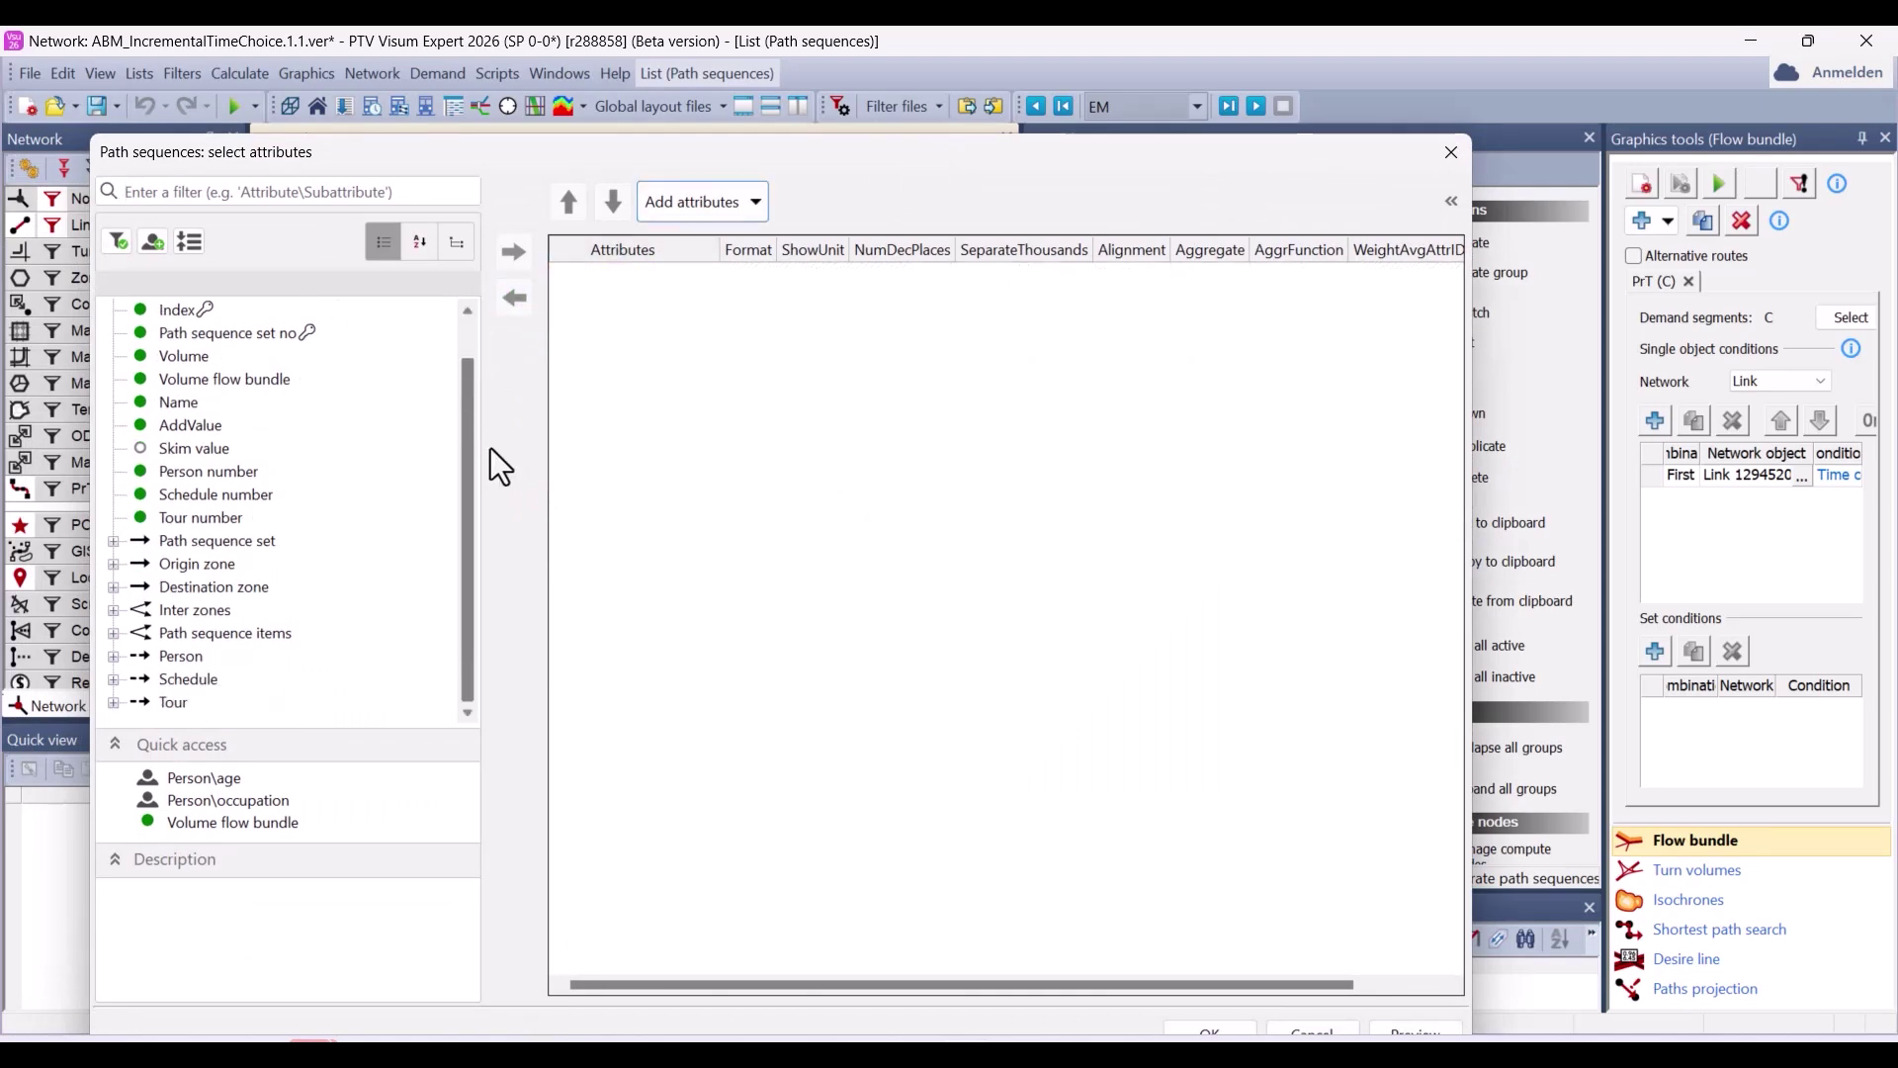
left_click(114, 658)
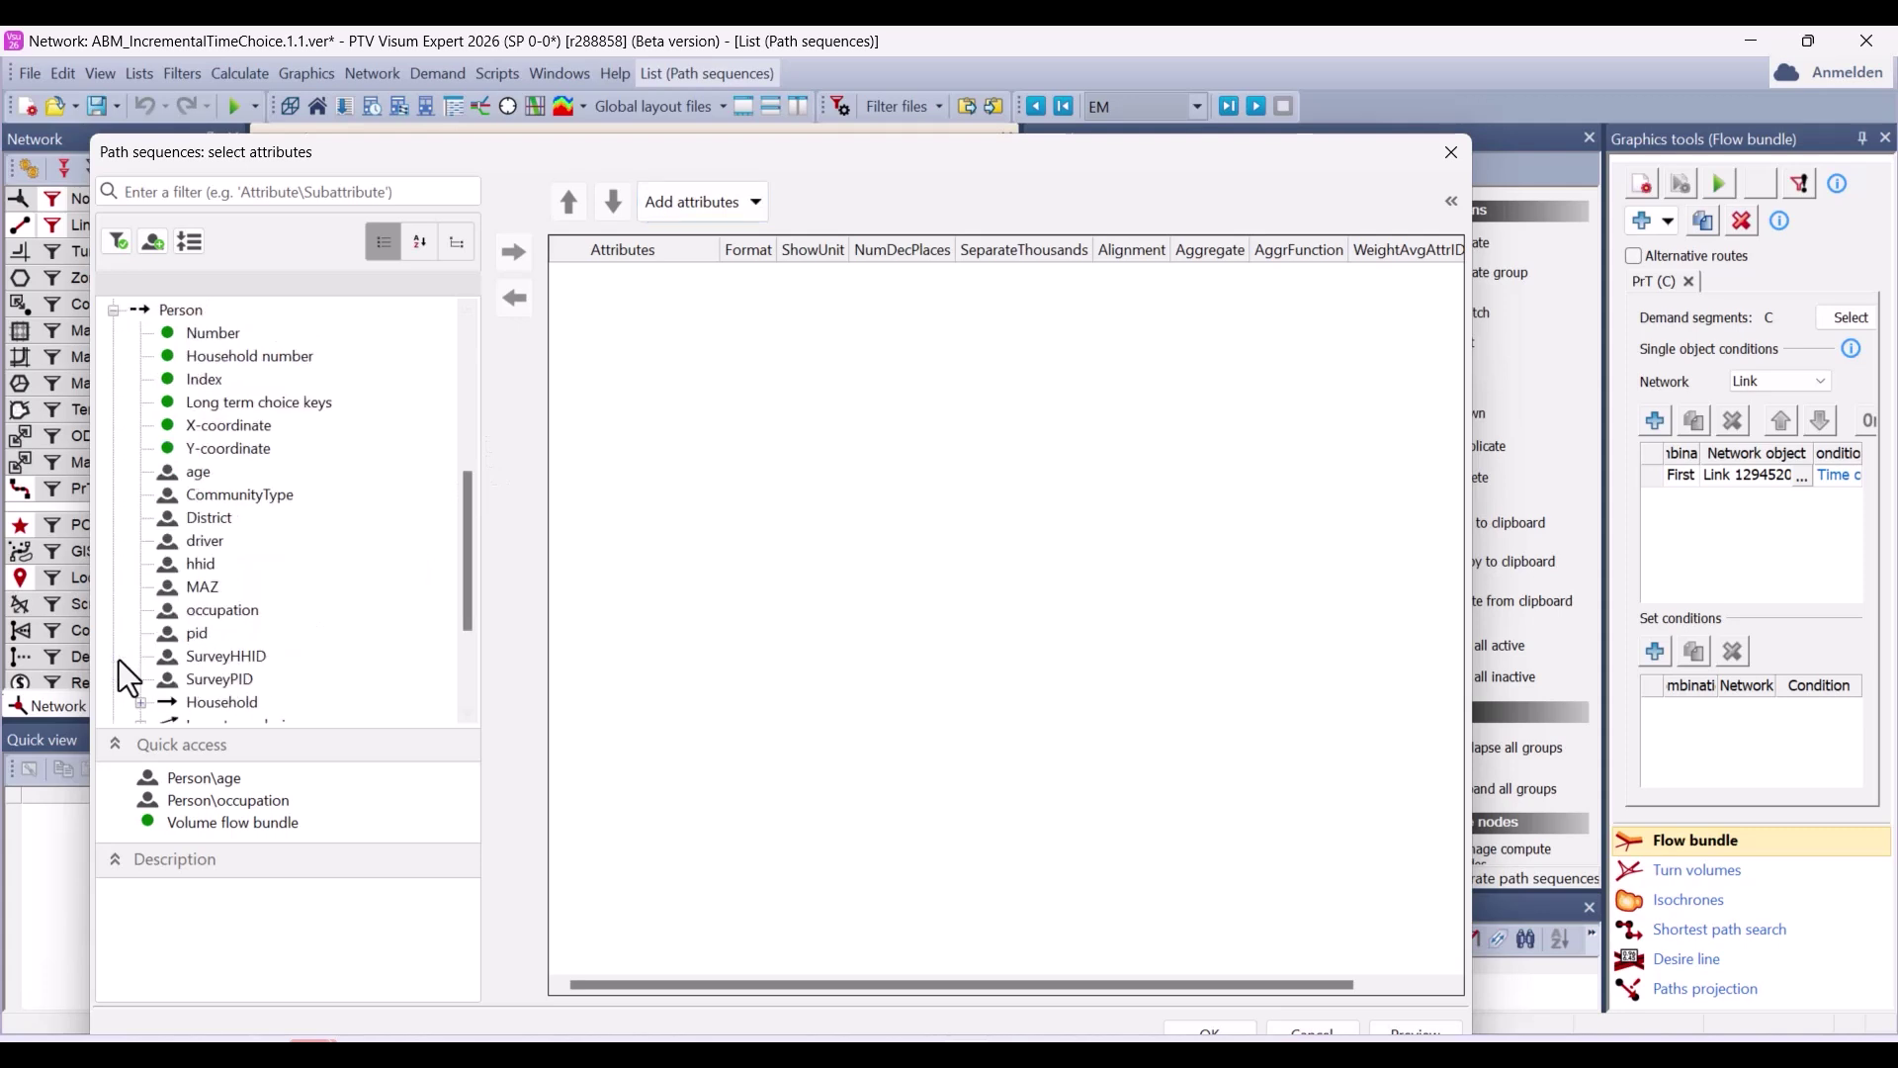
double_click(199, 613)
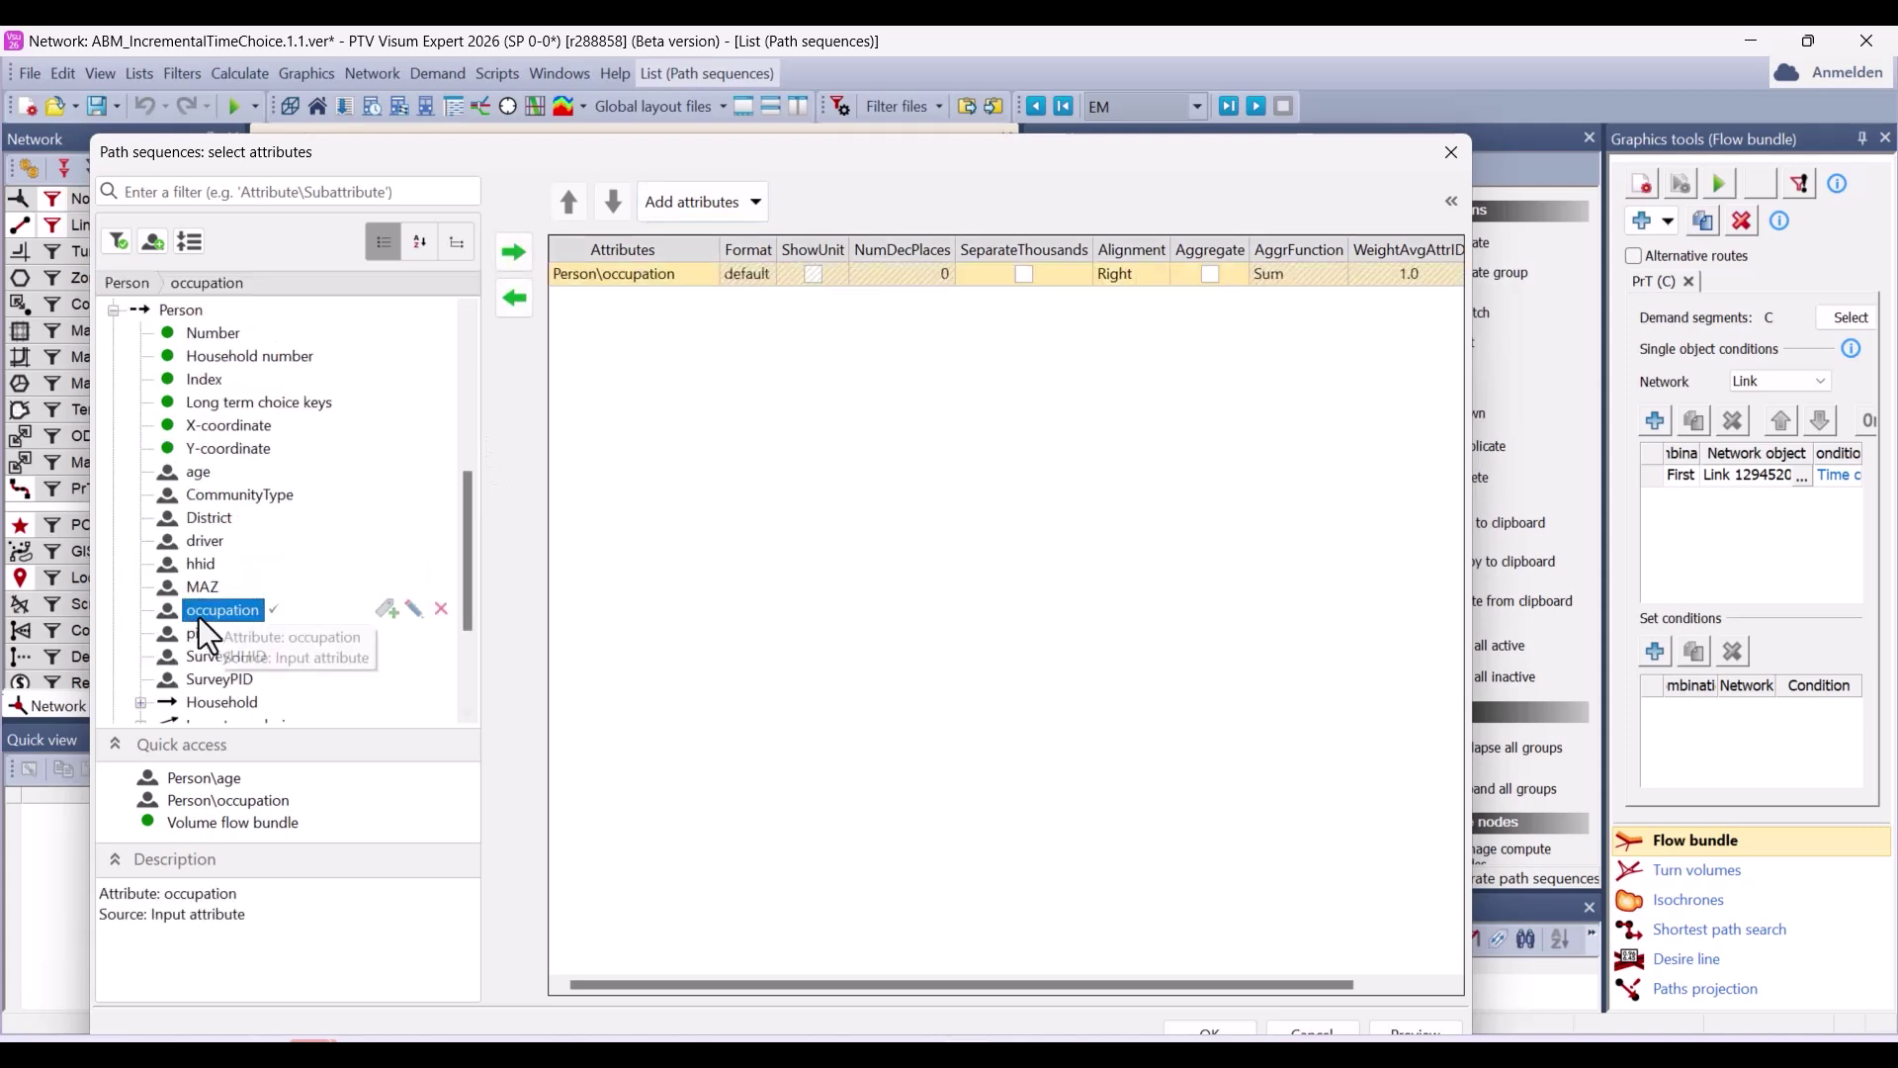
double_click(199, 474)
left_click_drag(468, 543, 525, 386)
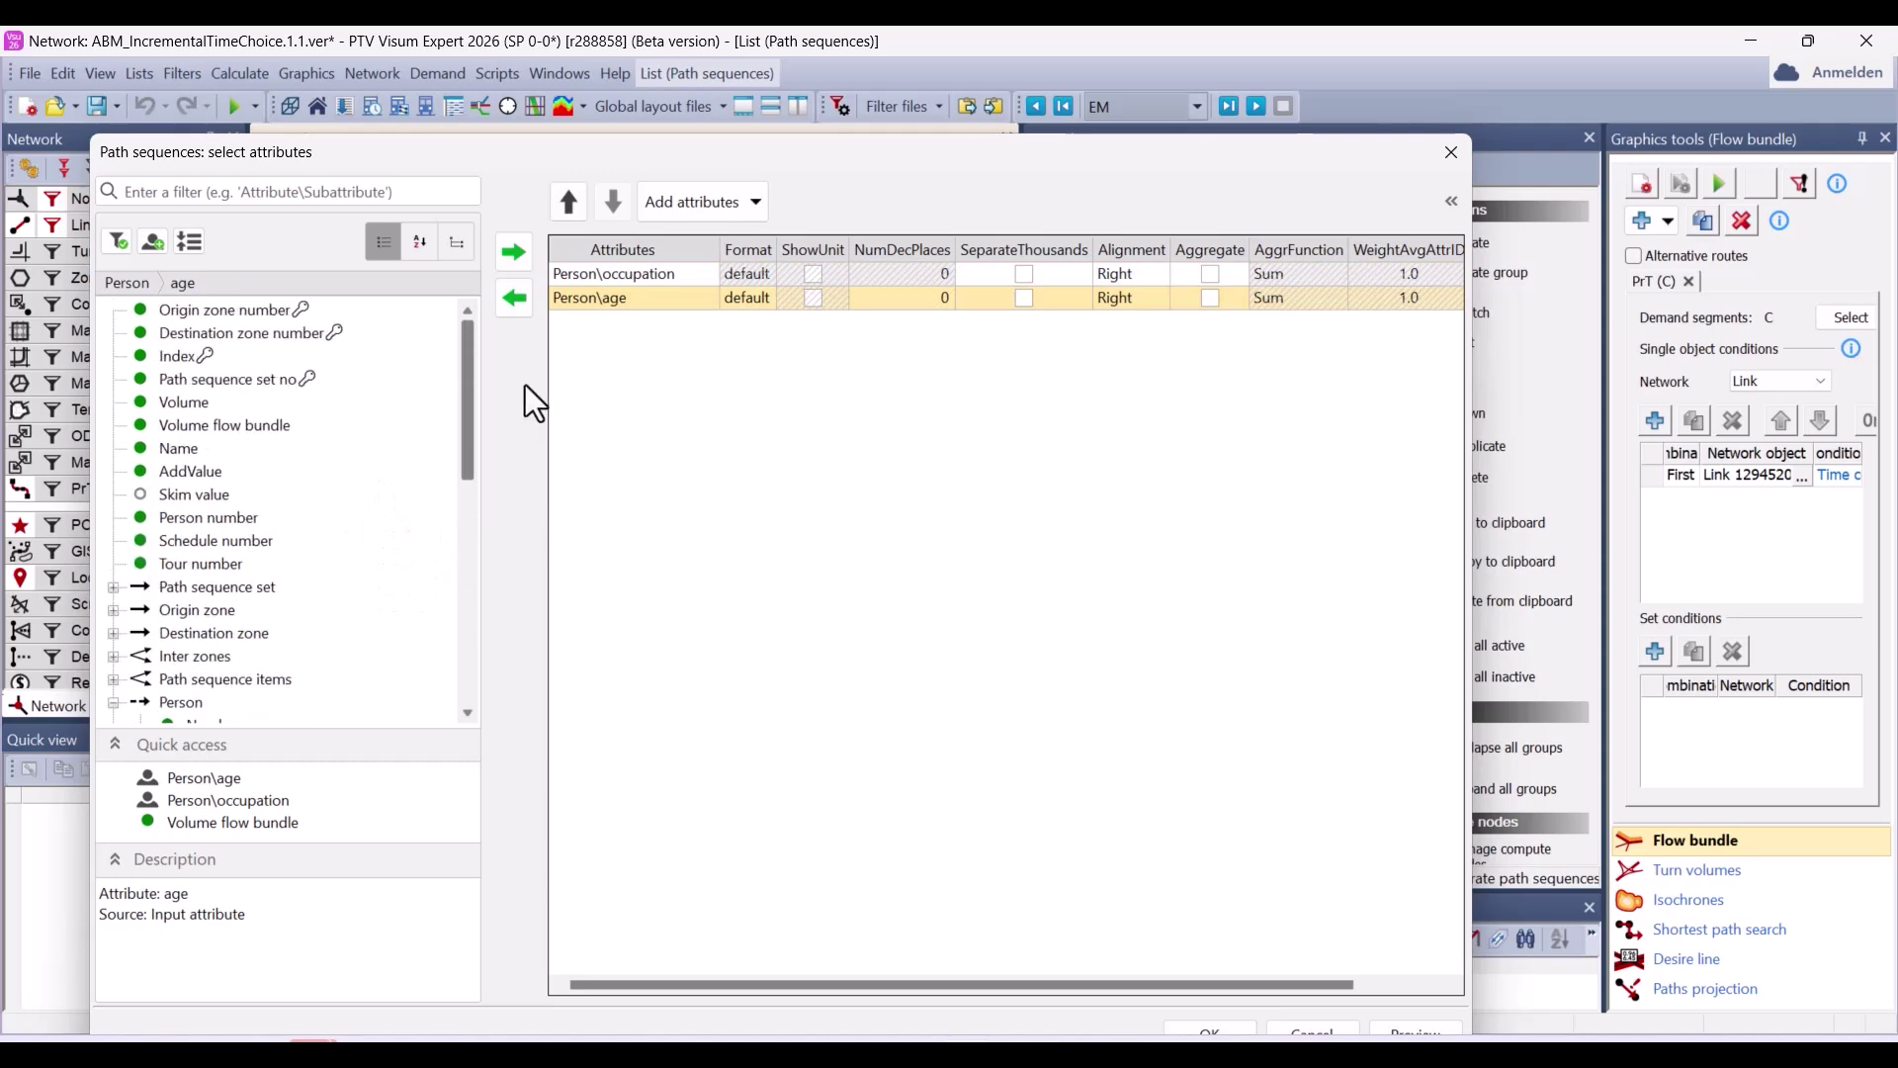
left_click(247, 427)
double_click(247, 429)
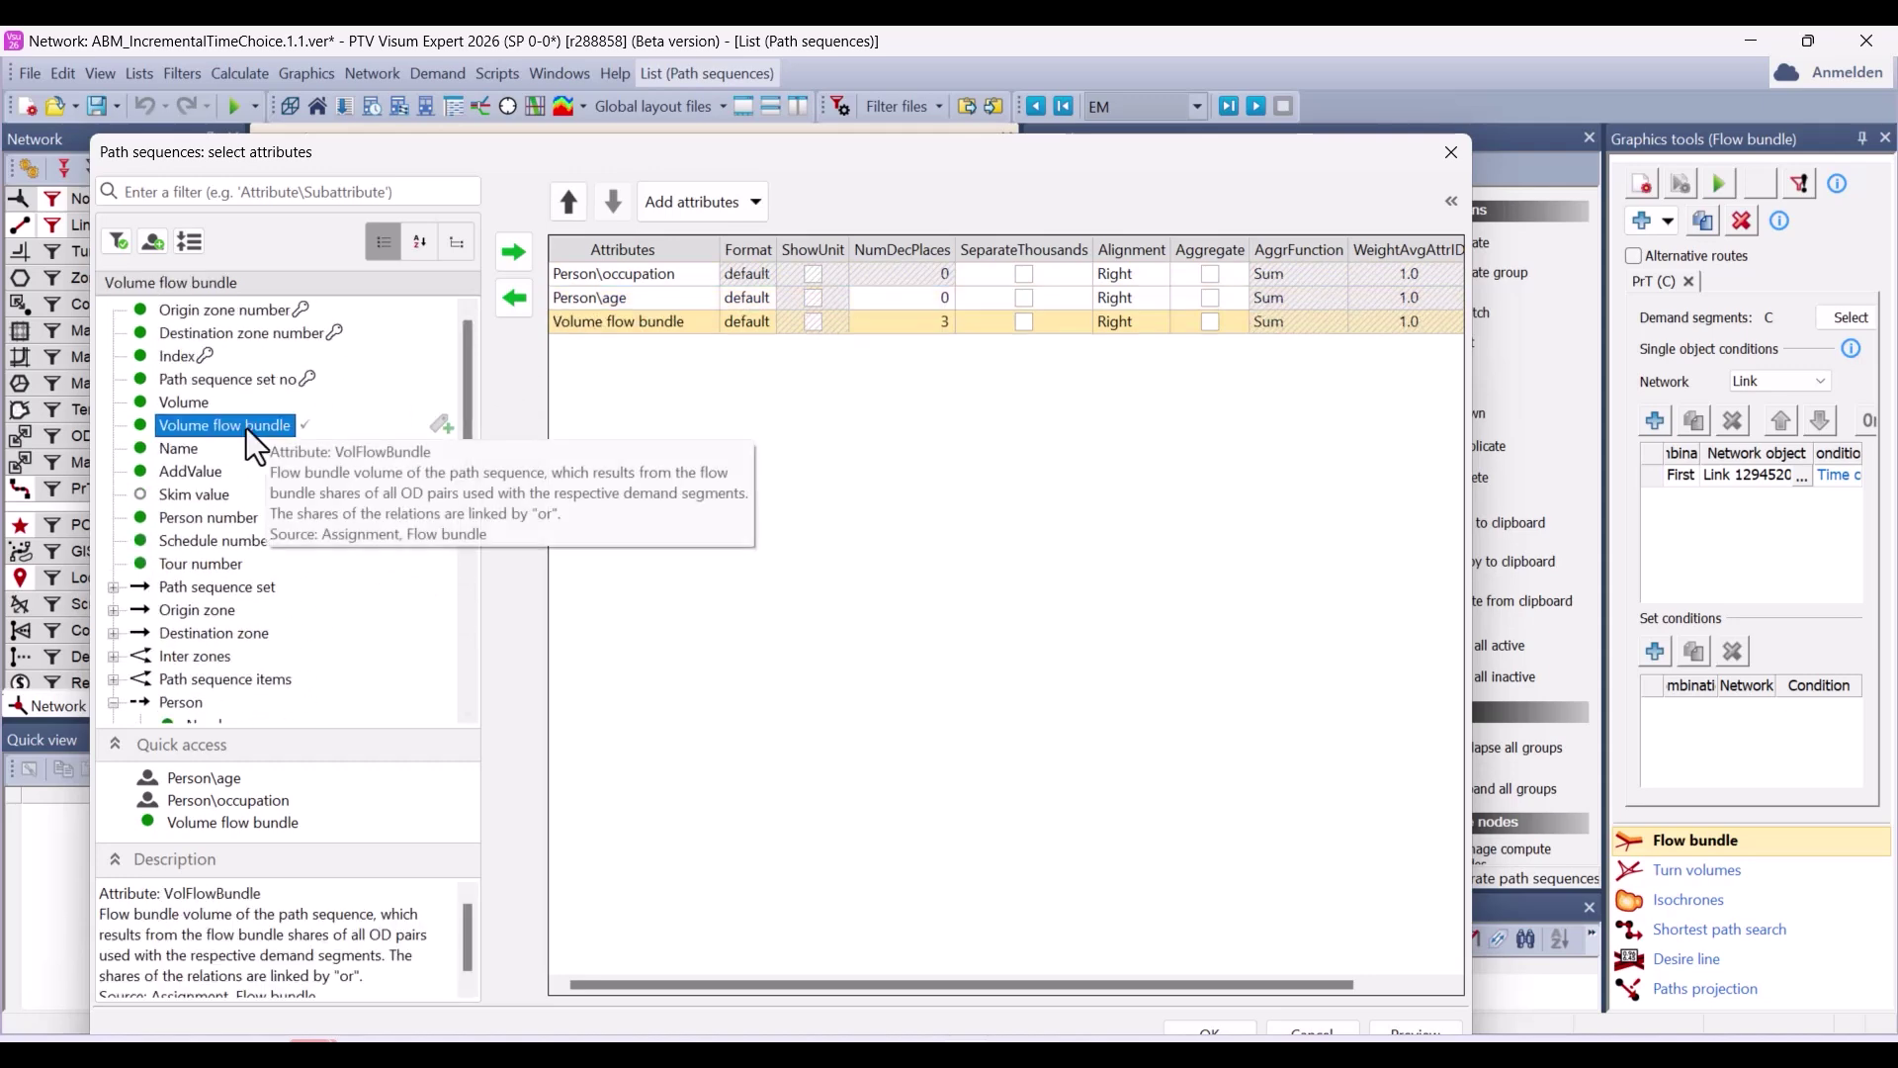
left_click(1179, 1033)
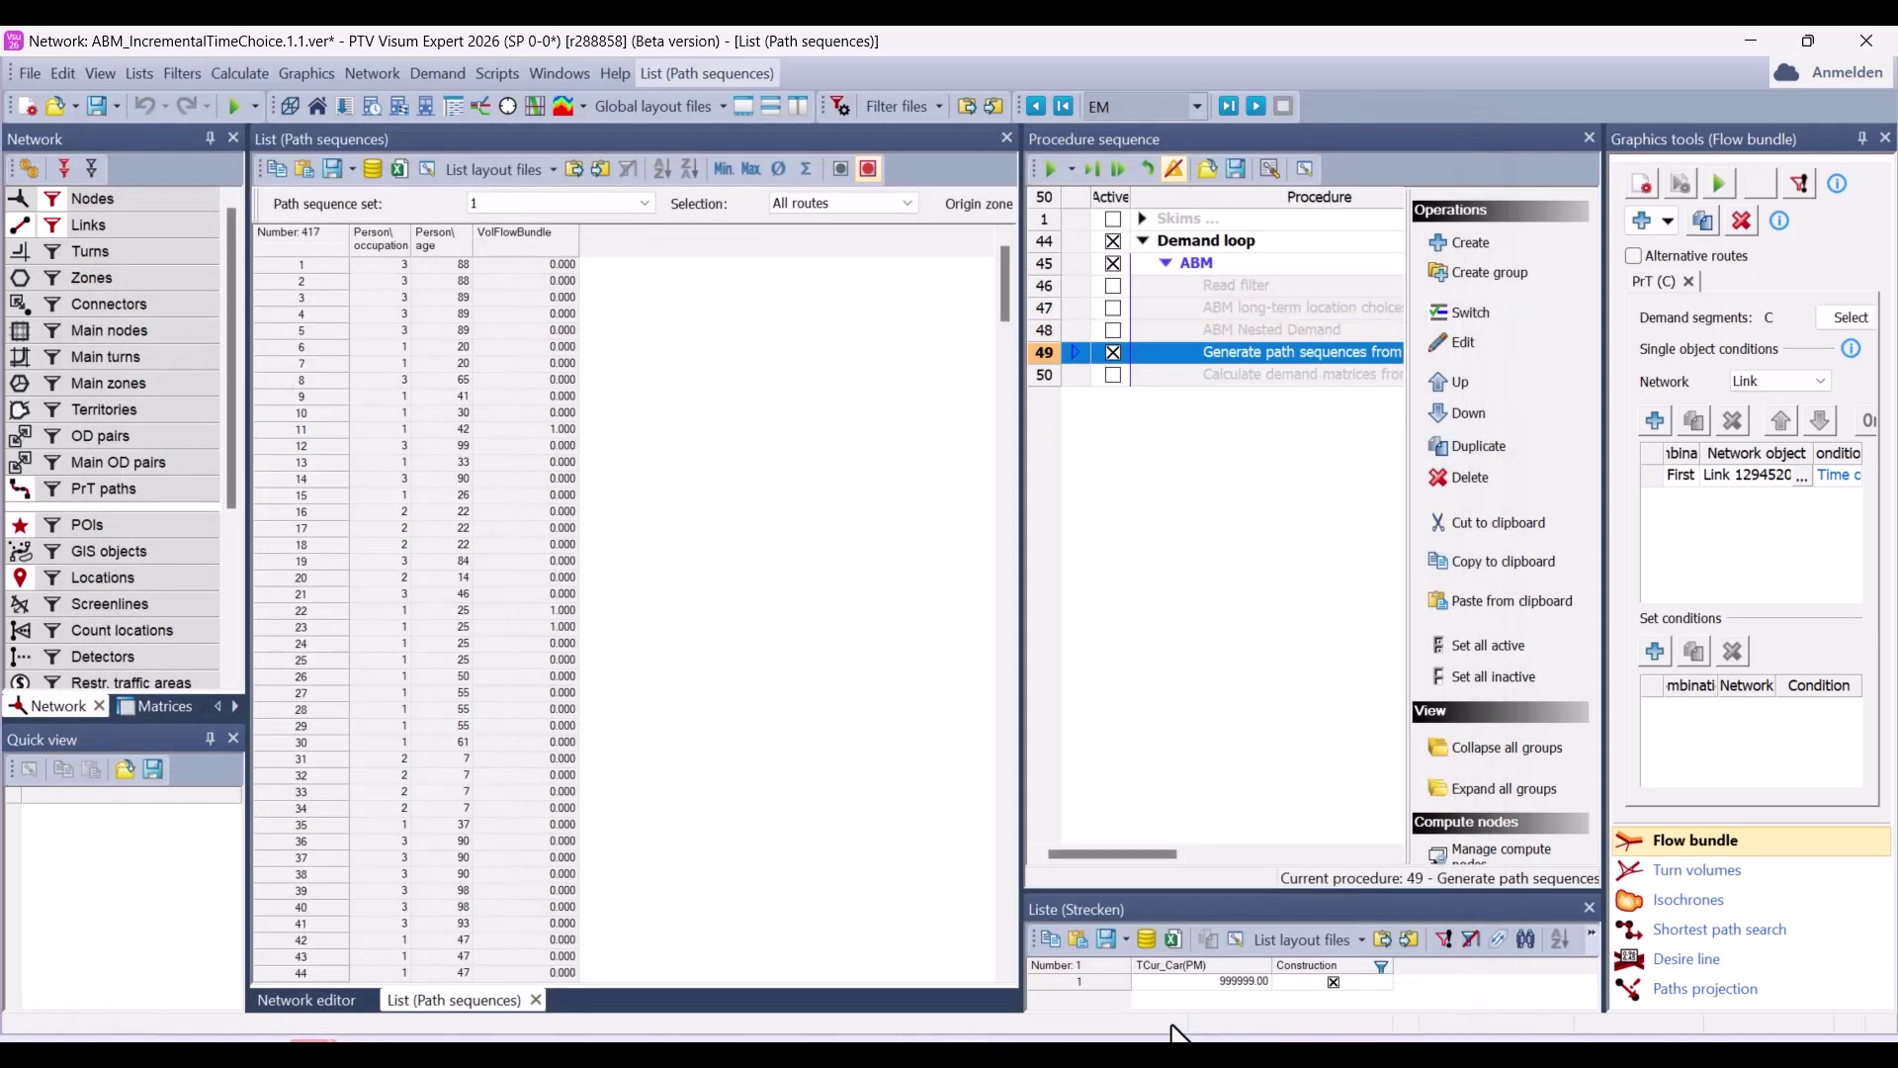
Filter the path sequences to flow bundle volumes that do not equal 0.000, and include all origin zones
left_click(567, 237)
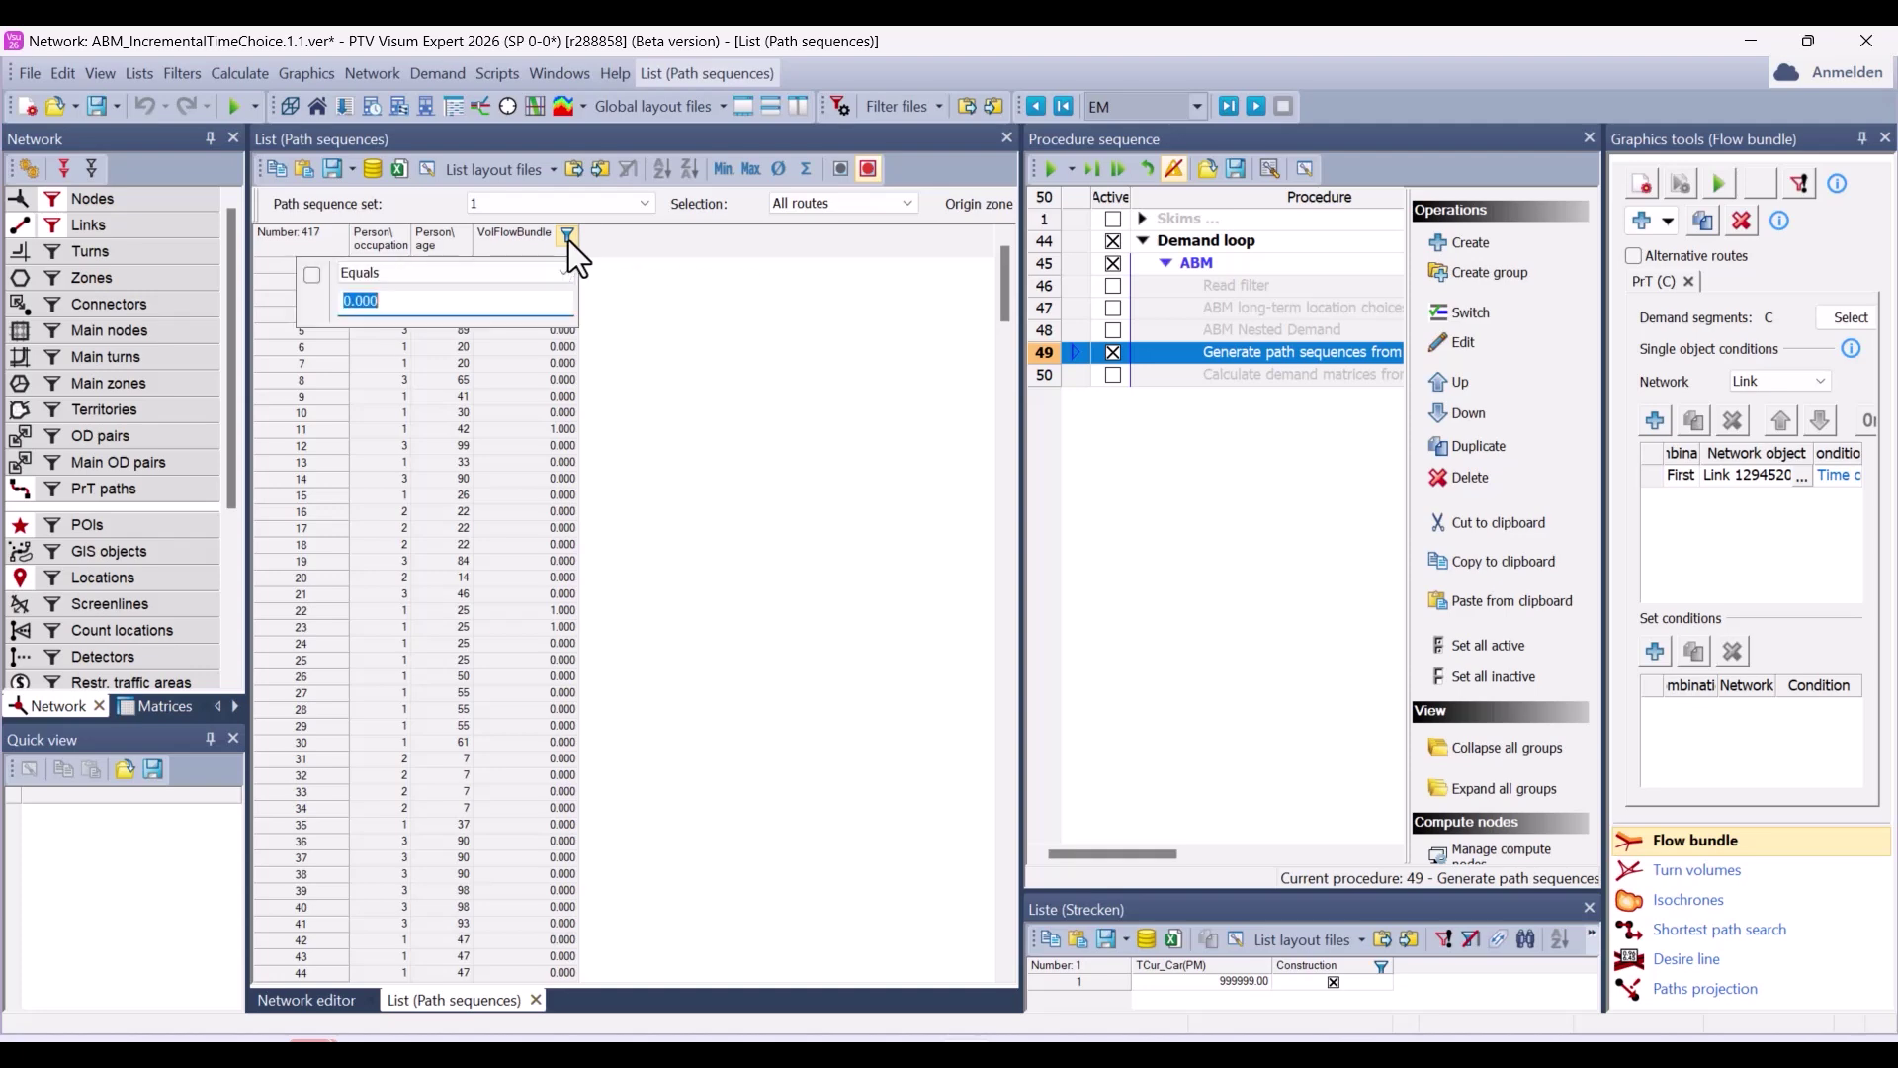
left_click(387, 273)
left_click(376, 309)
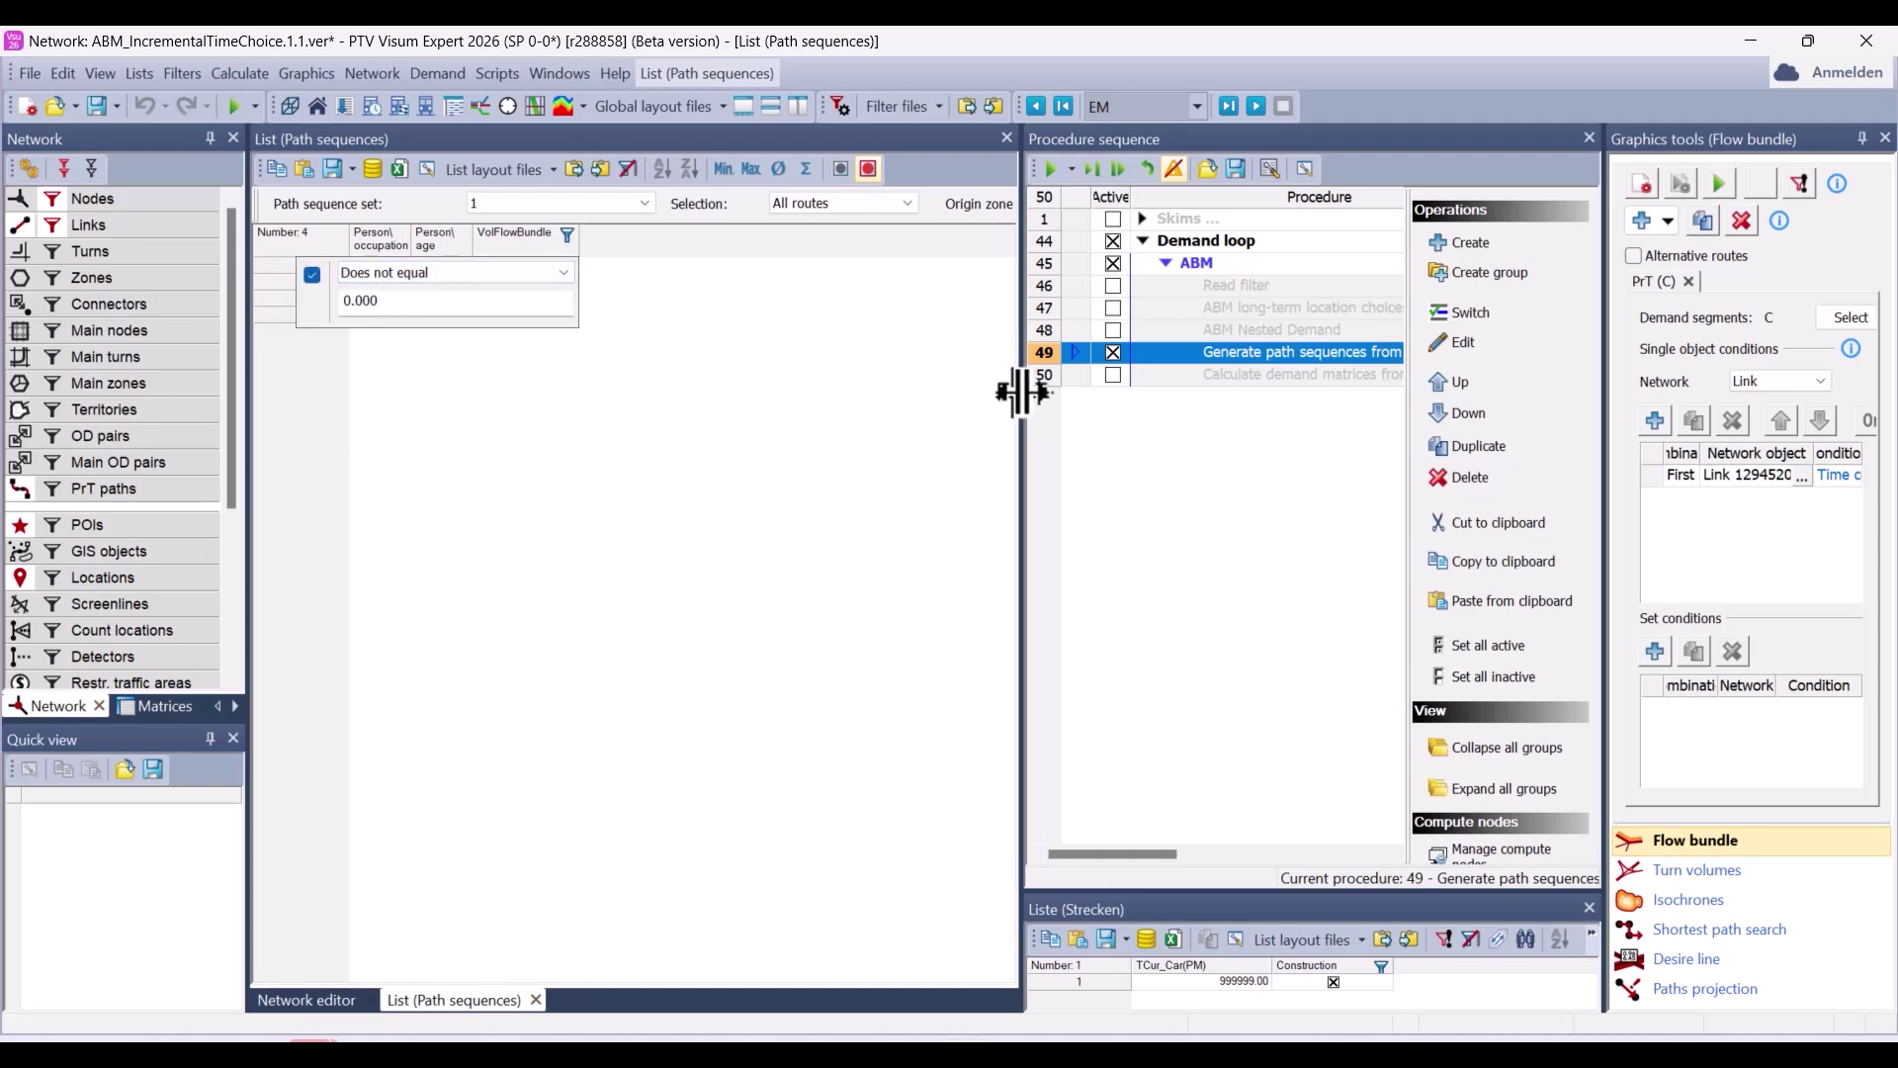
left_click_drag(1025, 390, 1154, 386)
left_click(1109, 205)
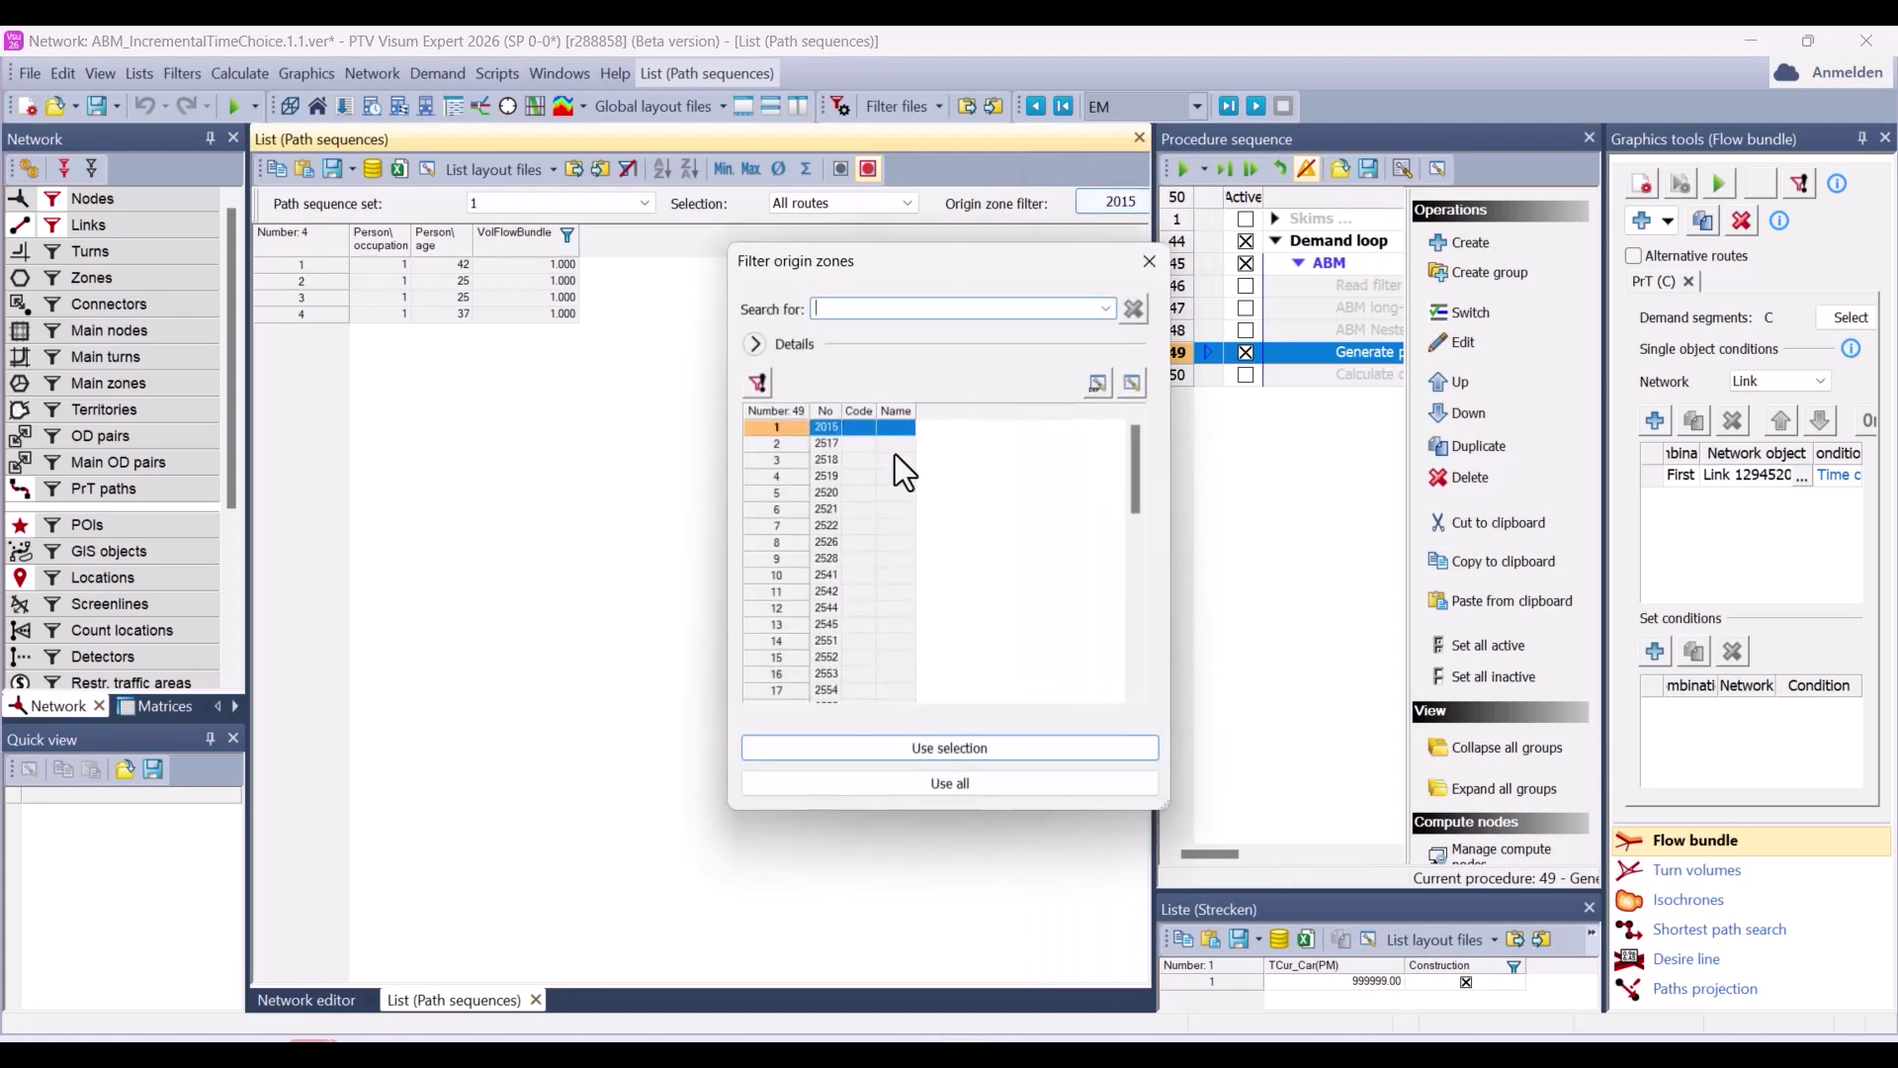
left_click(848, 791)
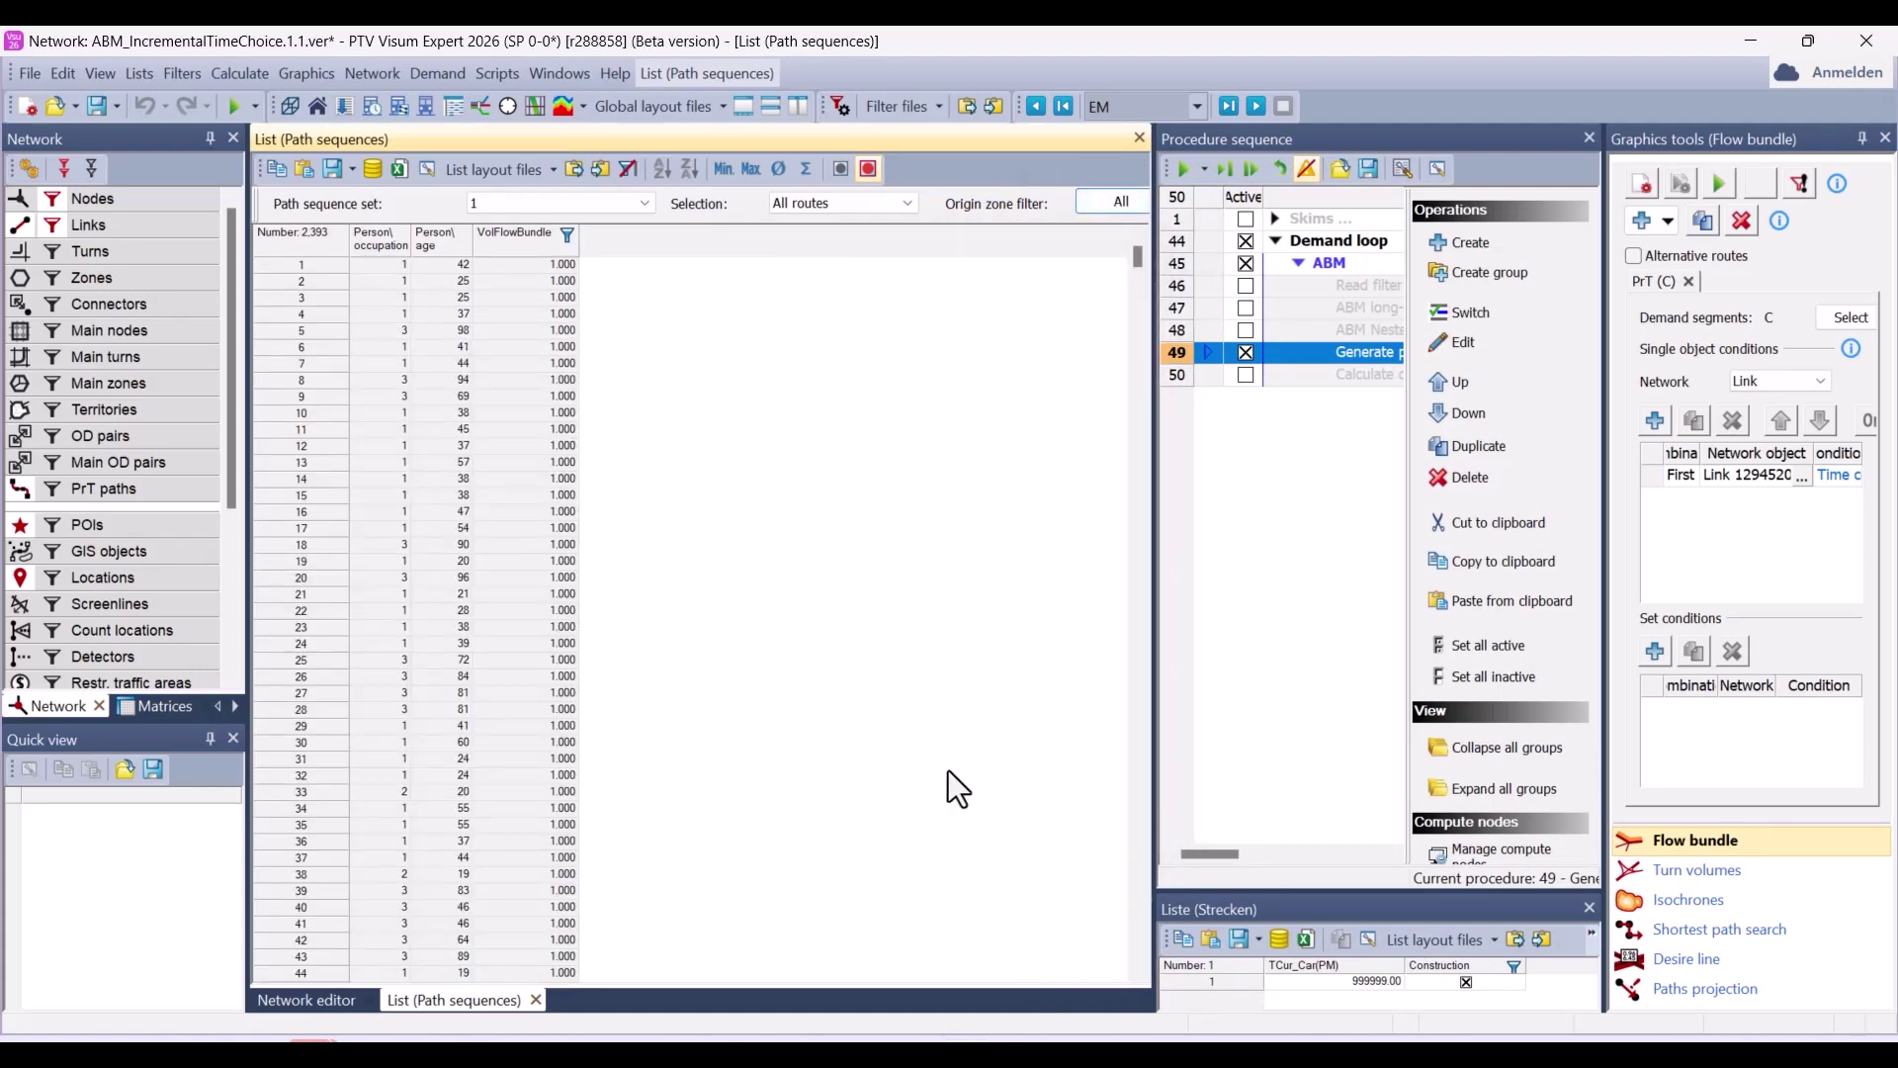
Aggregate the path sequences list by Person\occupation
left_click(424, 174)
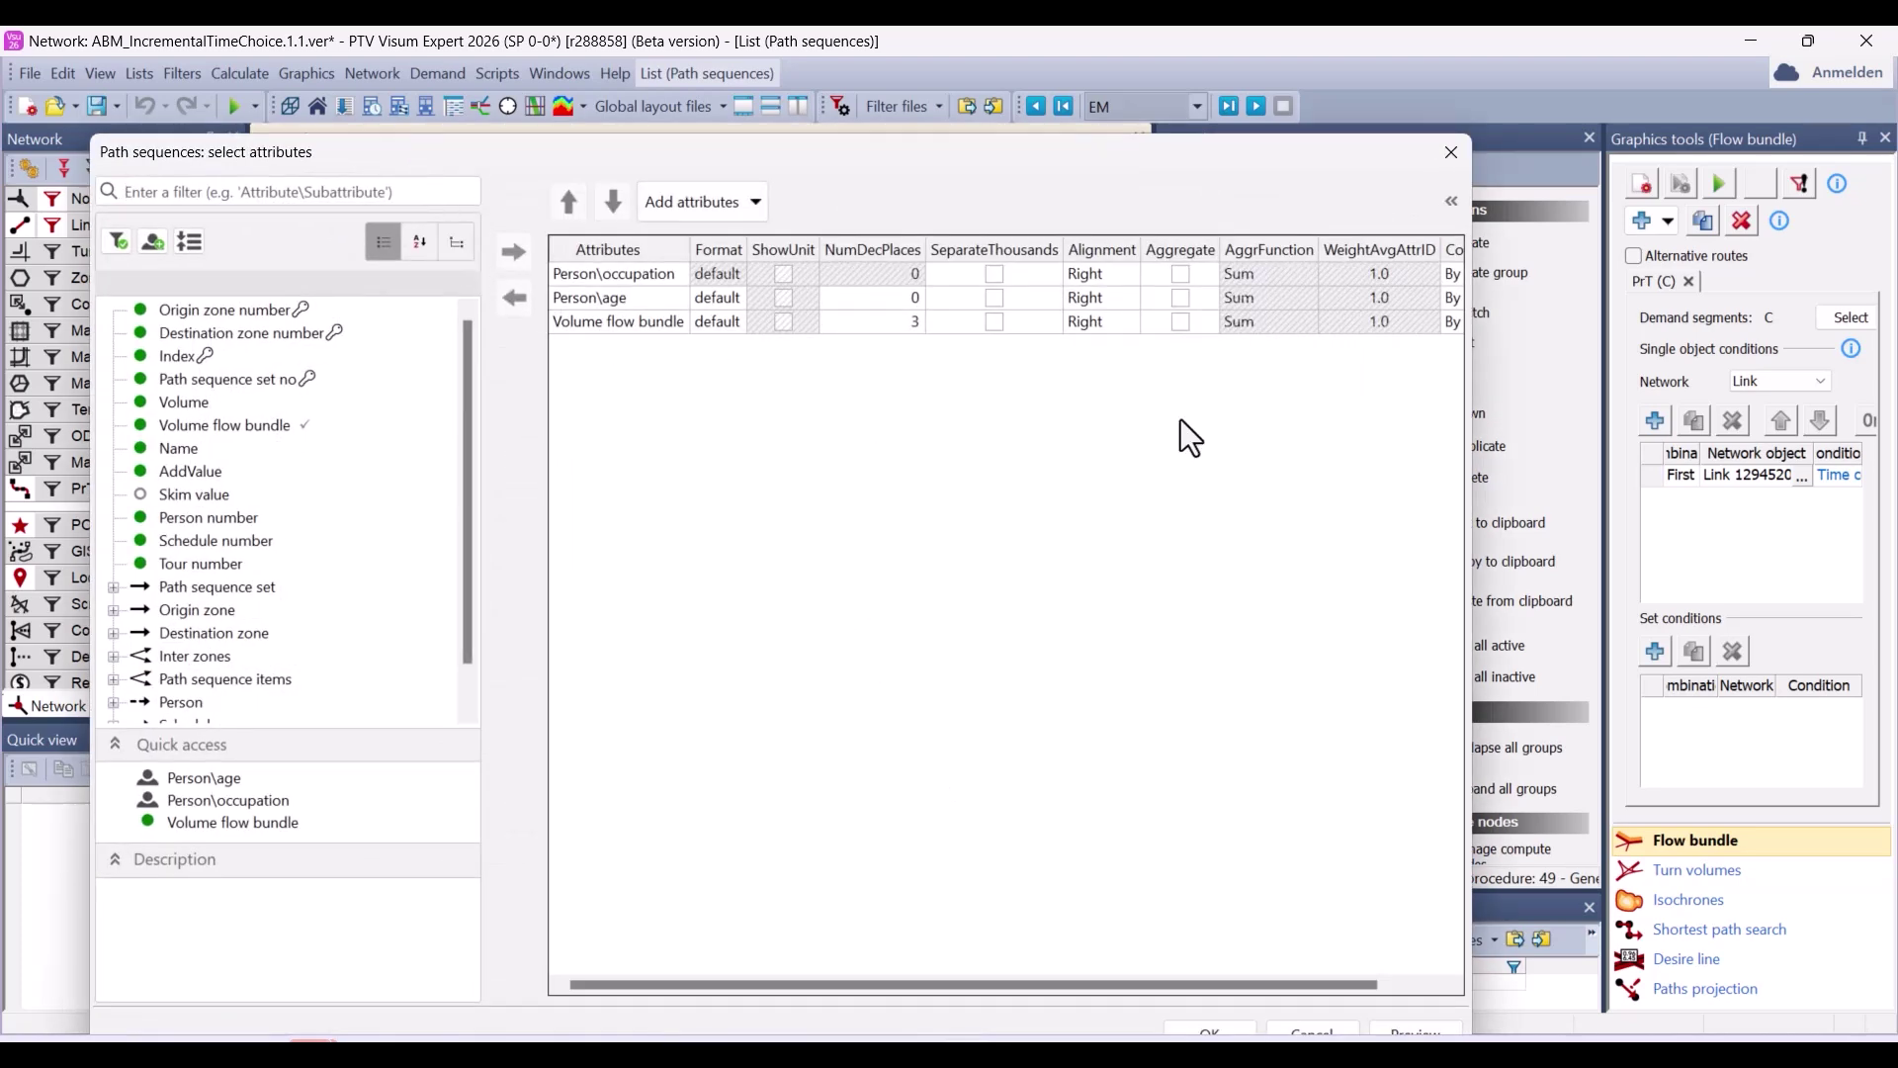
left_click(1179, 281)
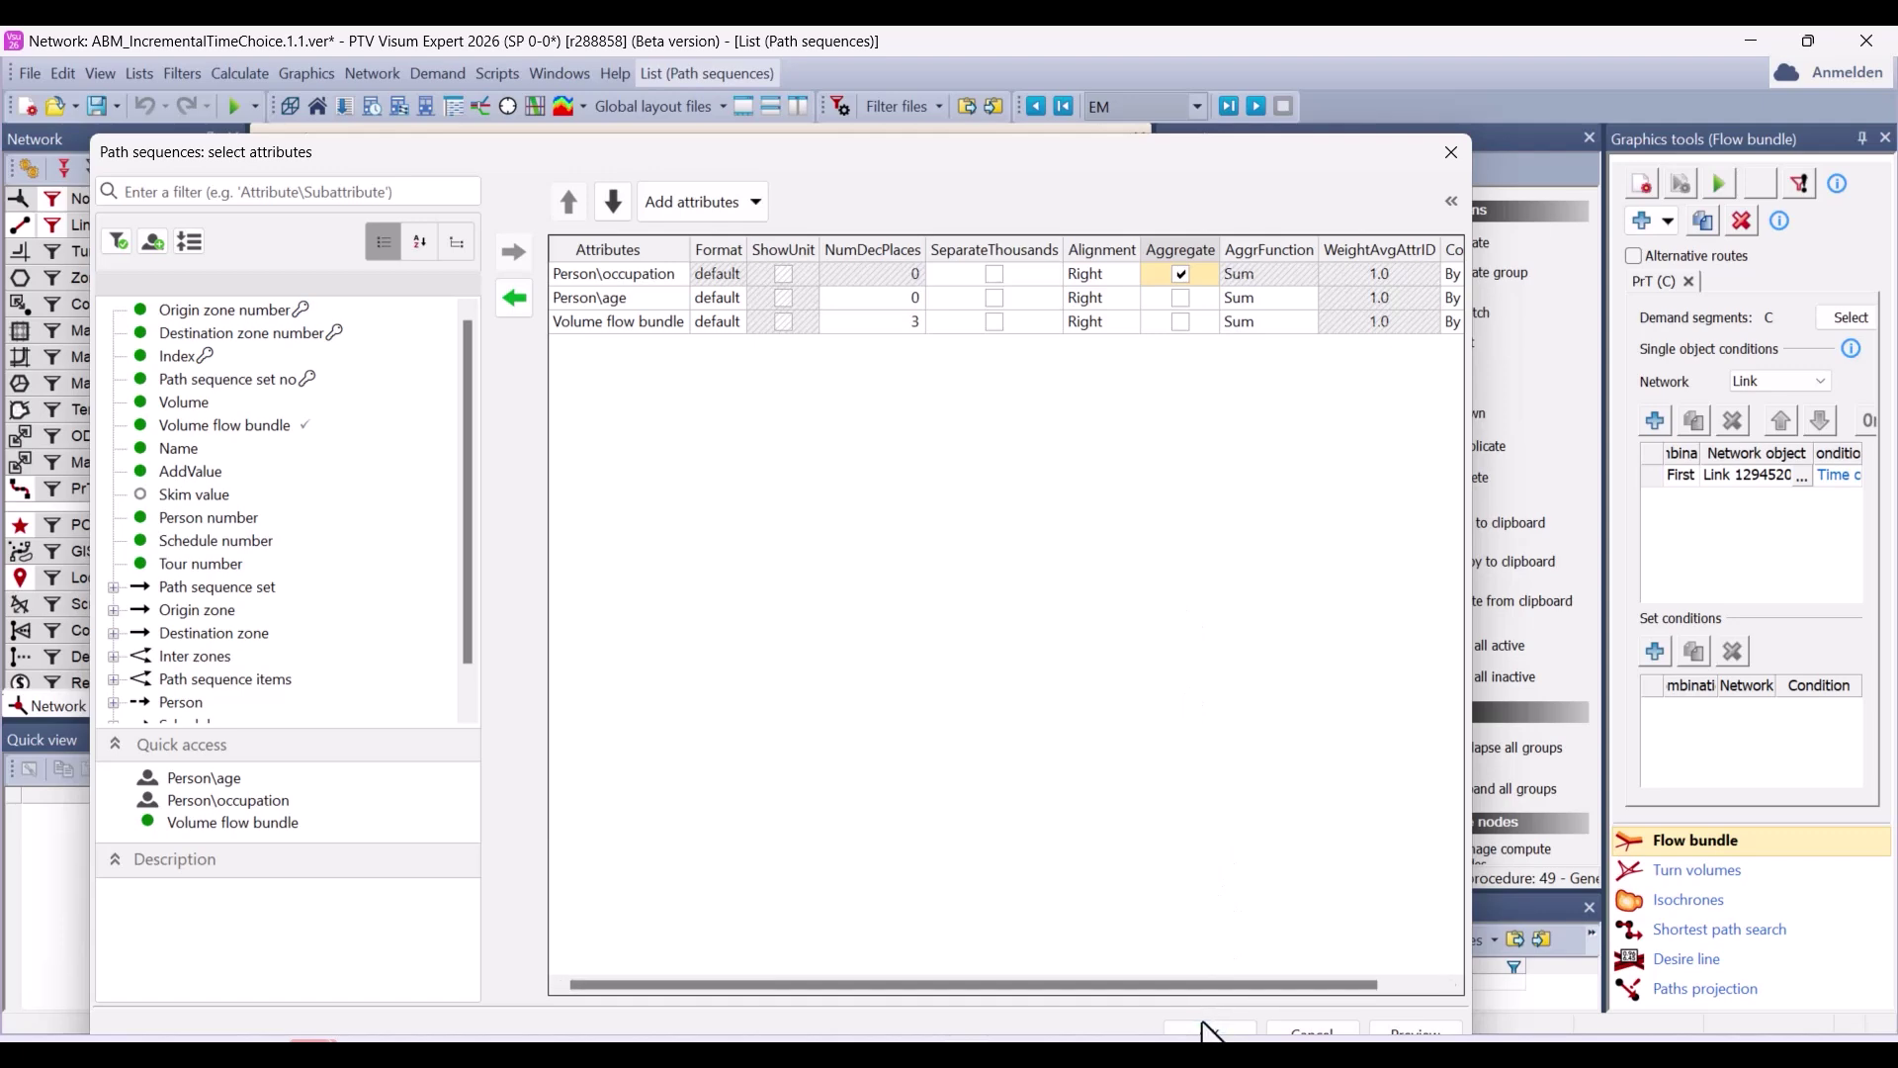
left_click(1208, 1028)
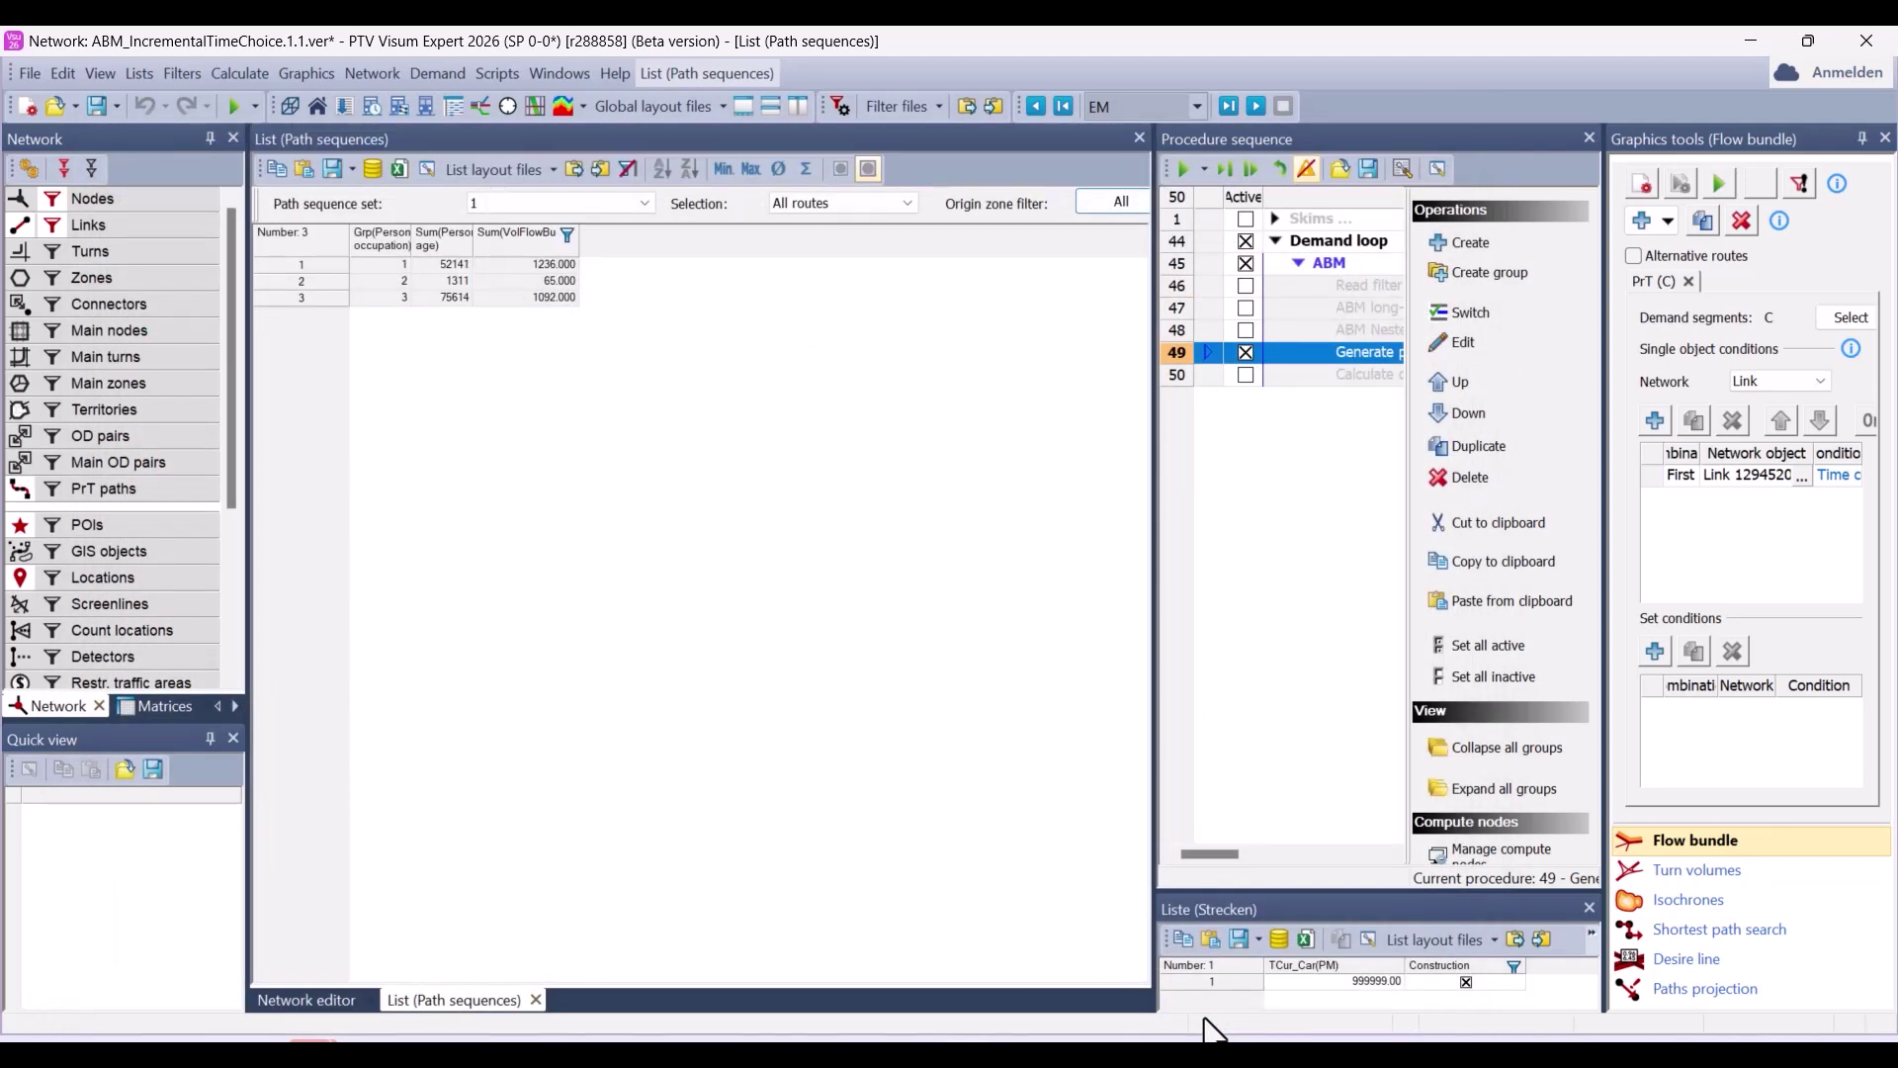
Open the path sequence items list and remove all displayed attributes from its attribute selection
left_click(139, 73)
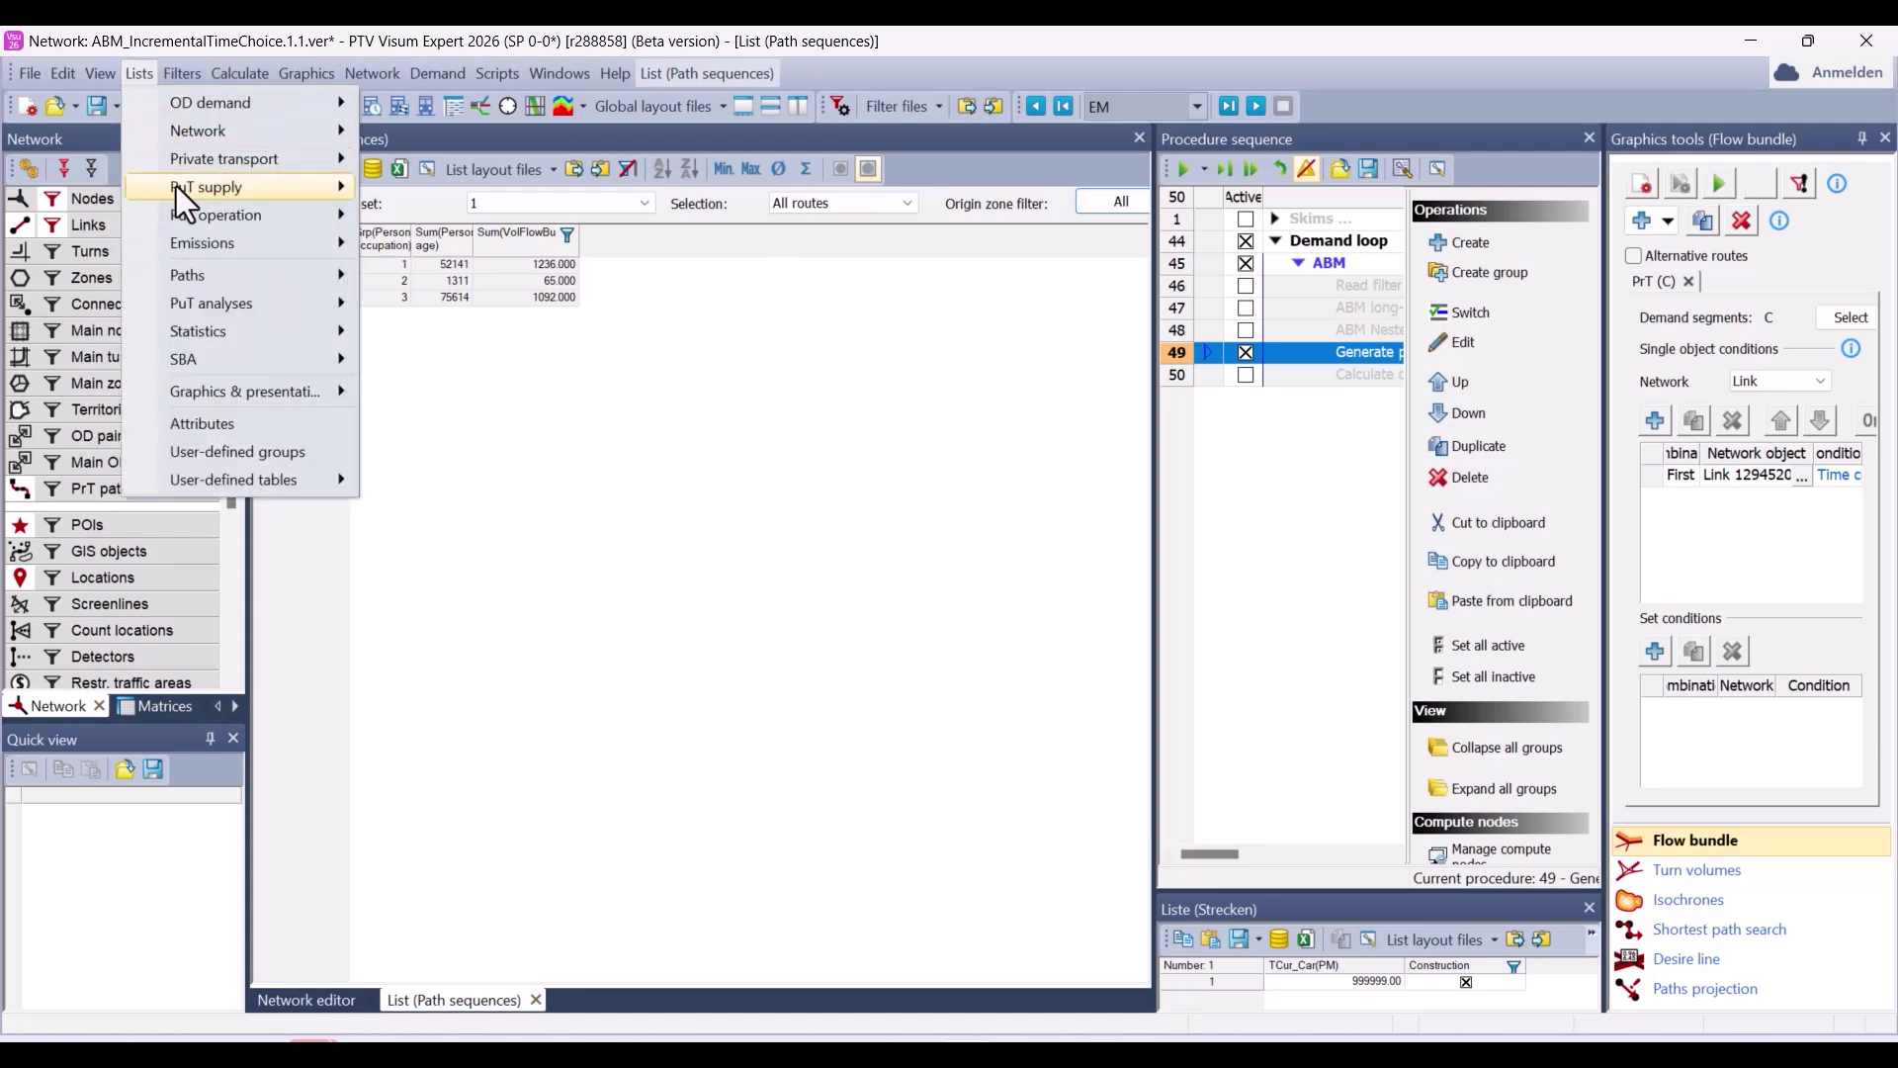
mouse_move(187, 272)
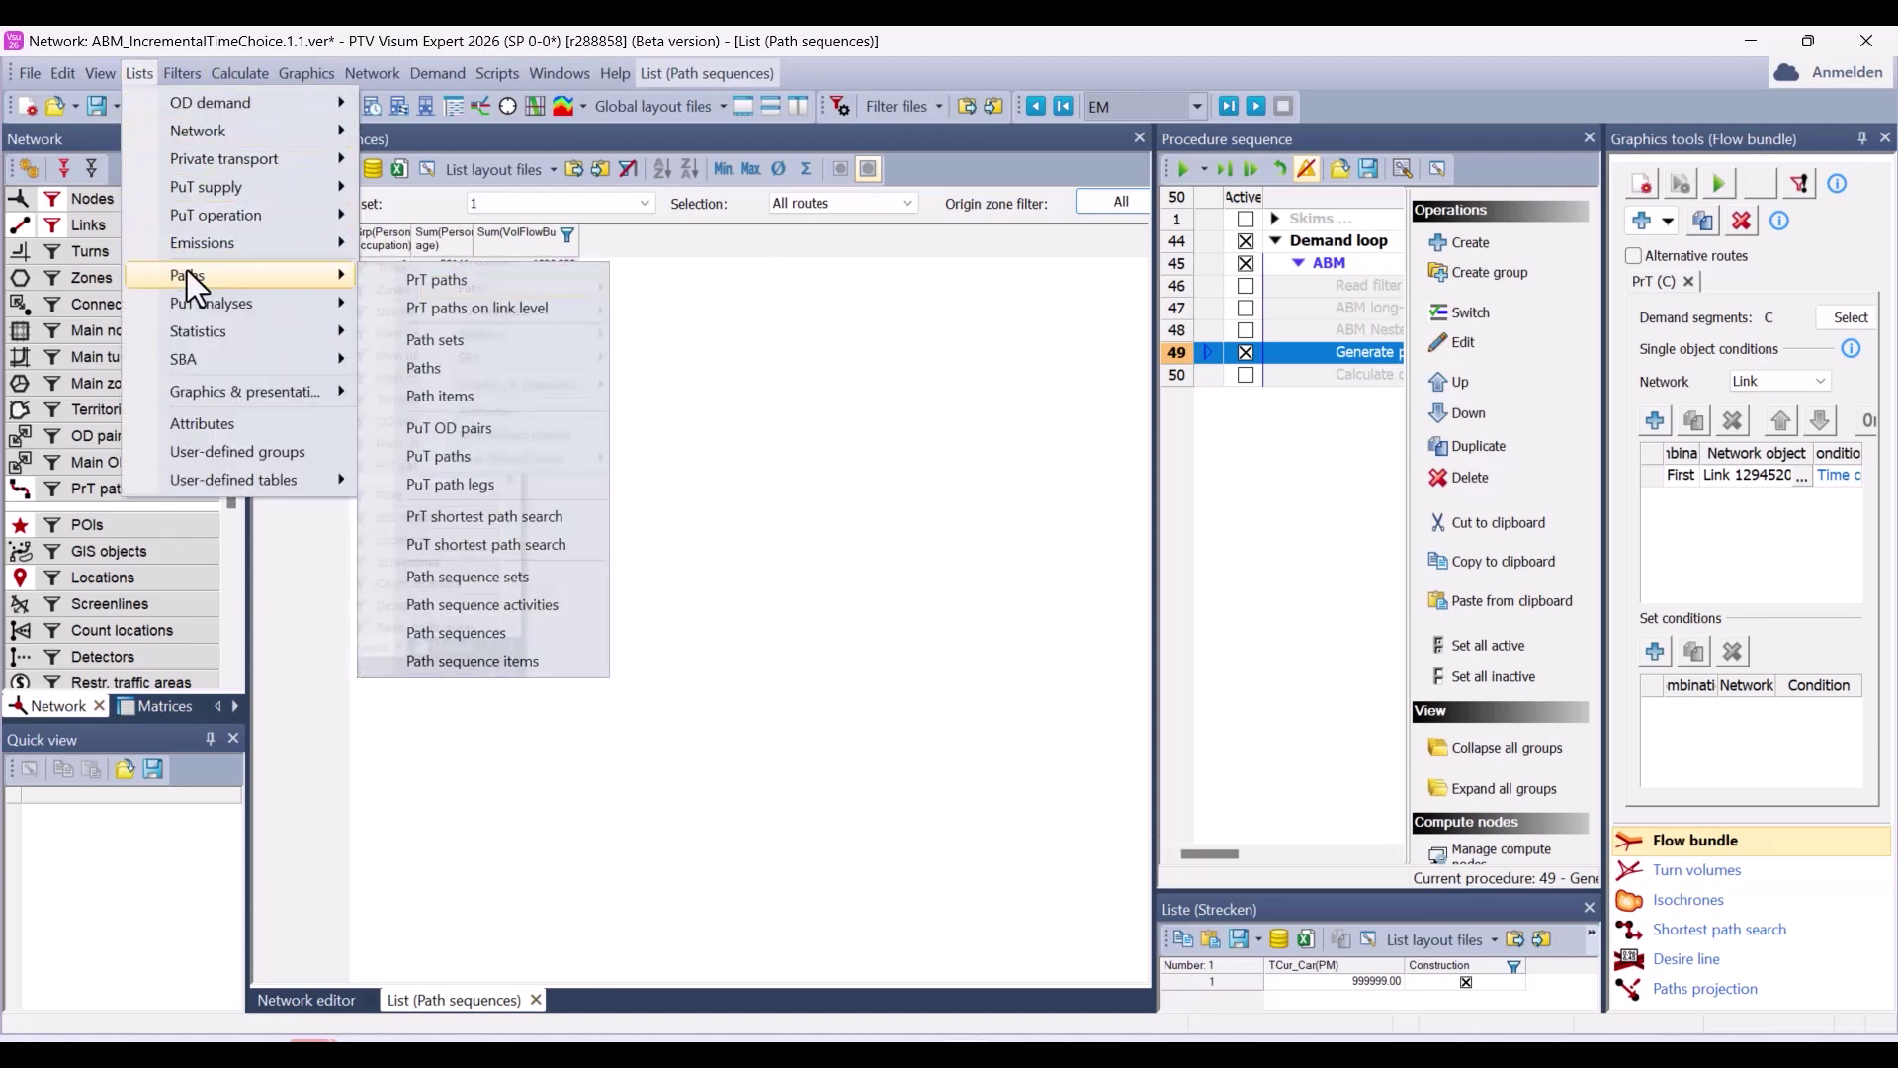
left_click(449, 660)
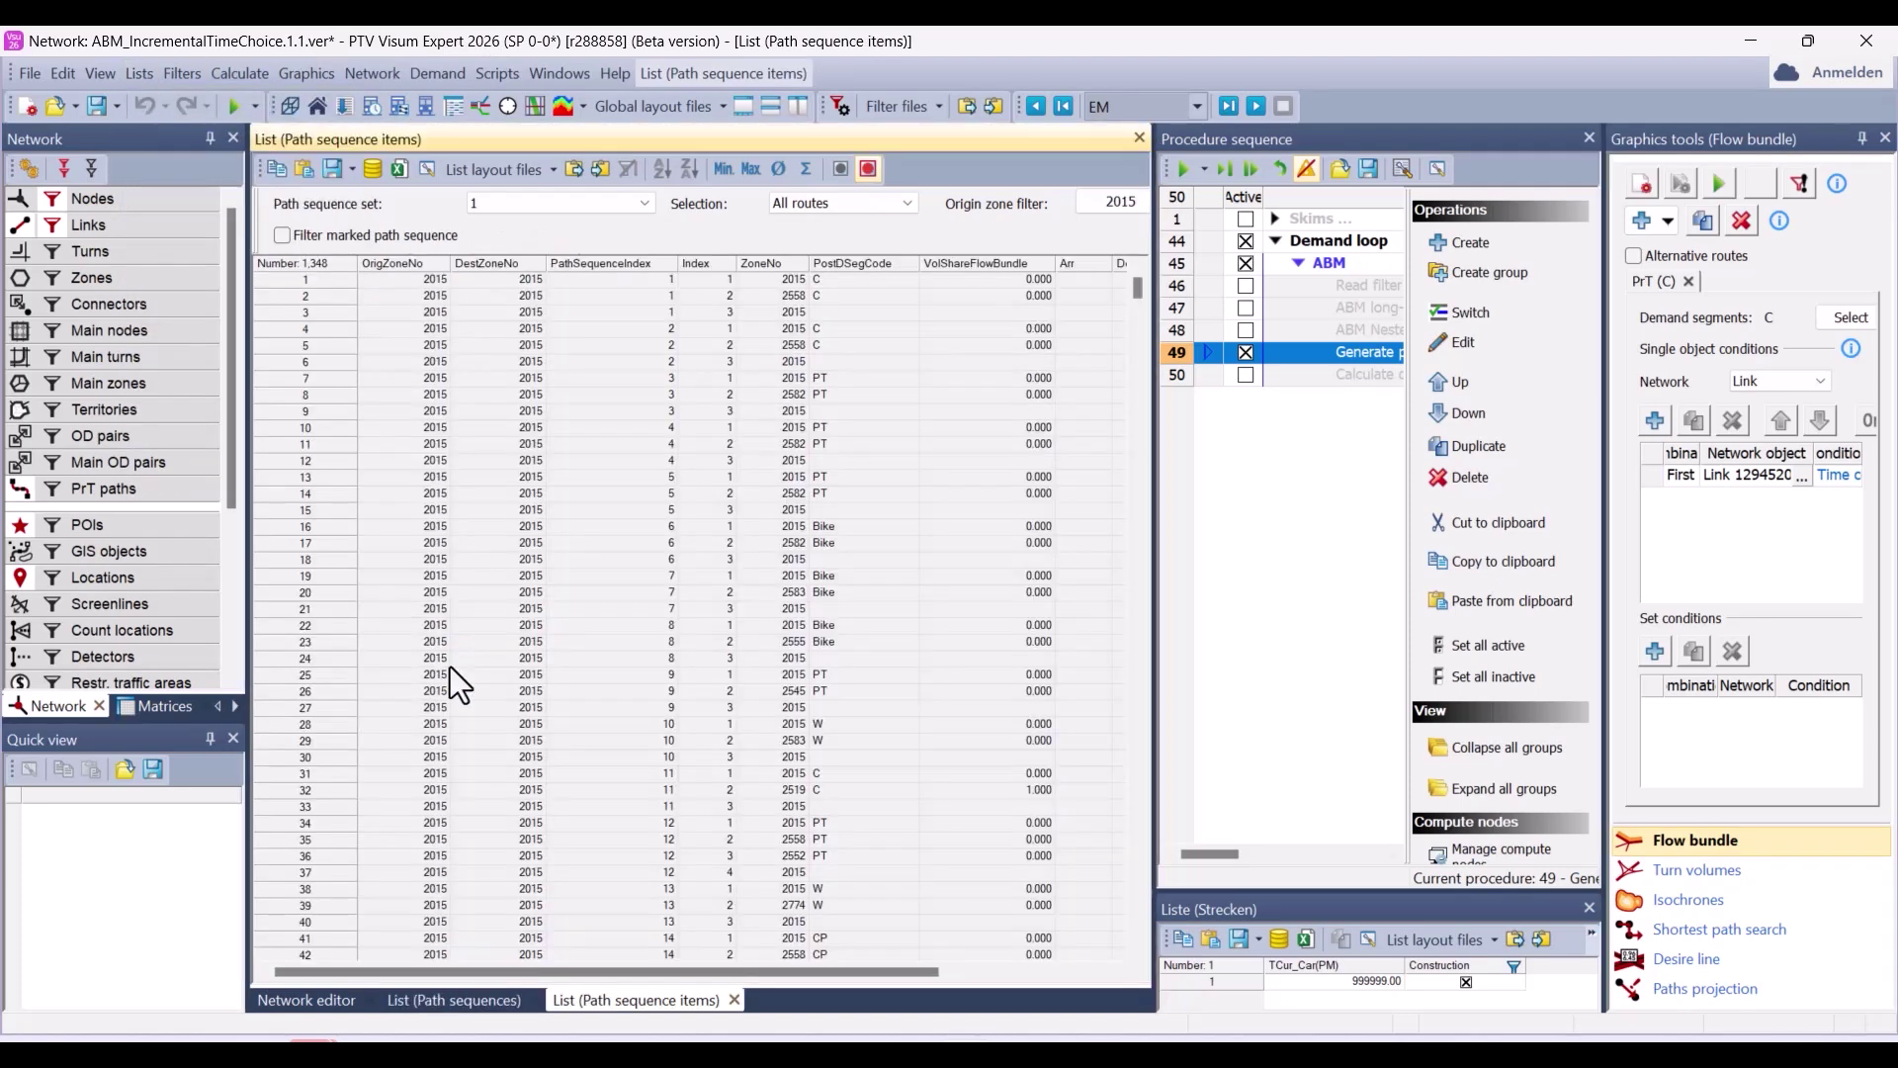
left_click(435, 175)
left_click(593, 253)
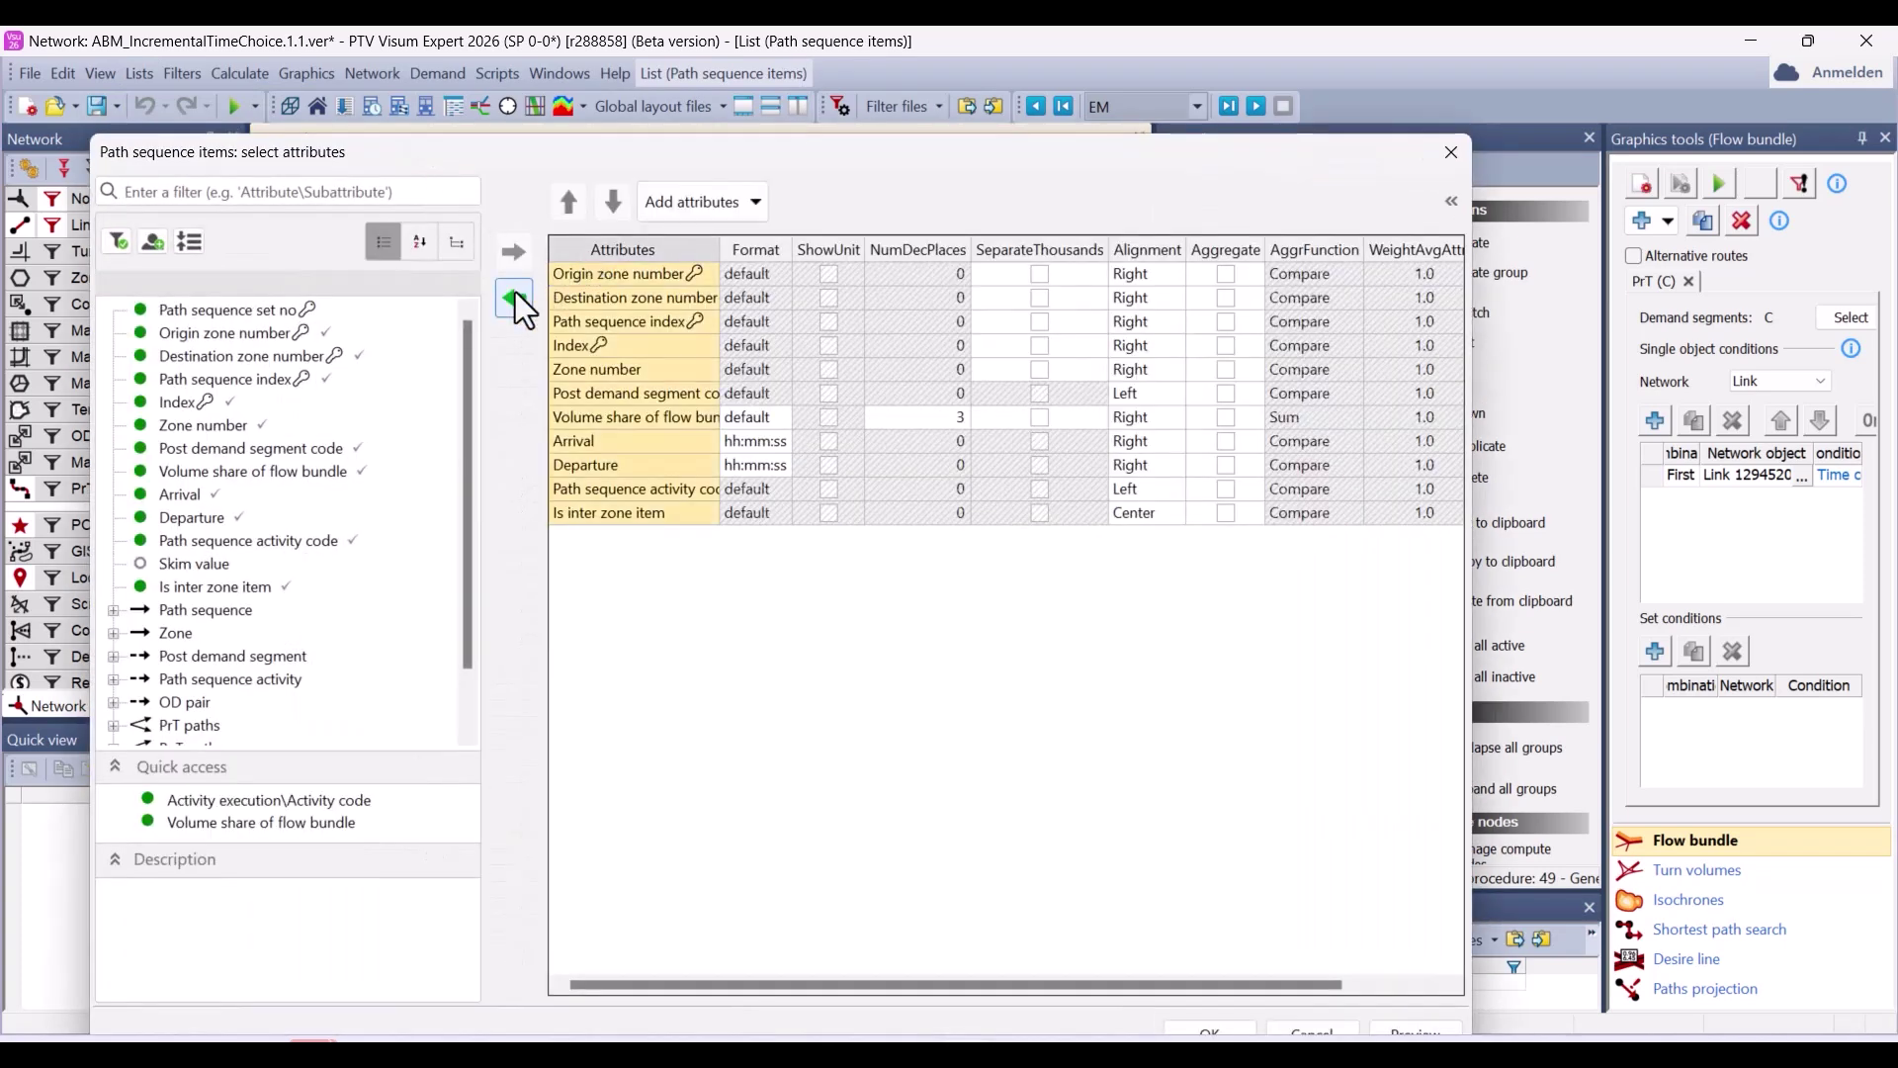
left_click(514, 297)
Add the attributes Activity execution\Activity code and Volume share of flow bundle to the path sequence items list
scroll(471, 354, "down", 1)
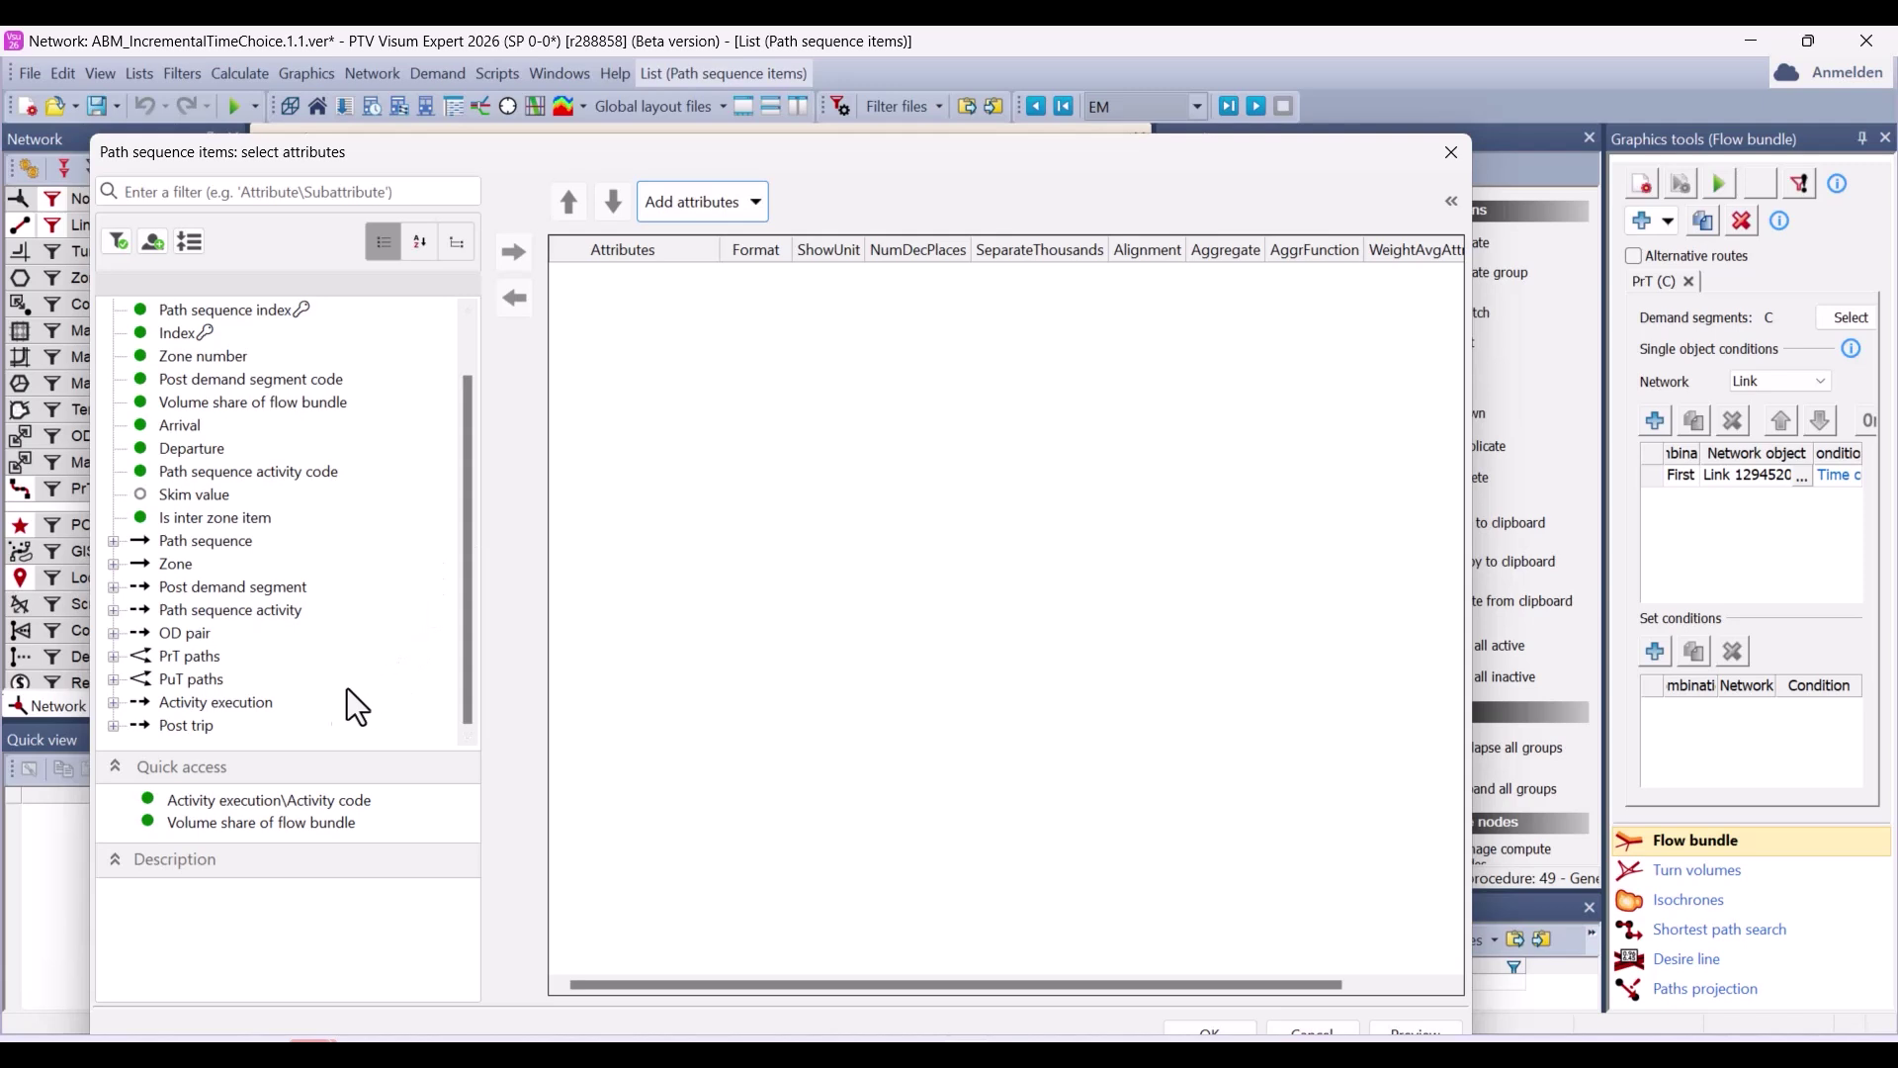
left_click(114, 702)
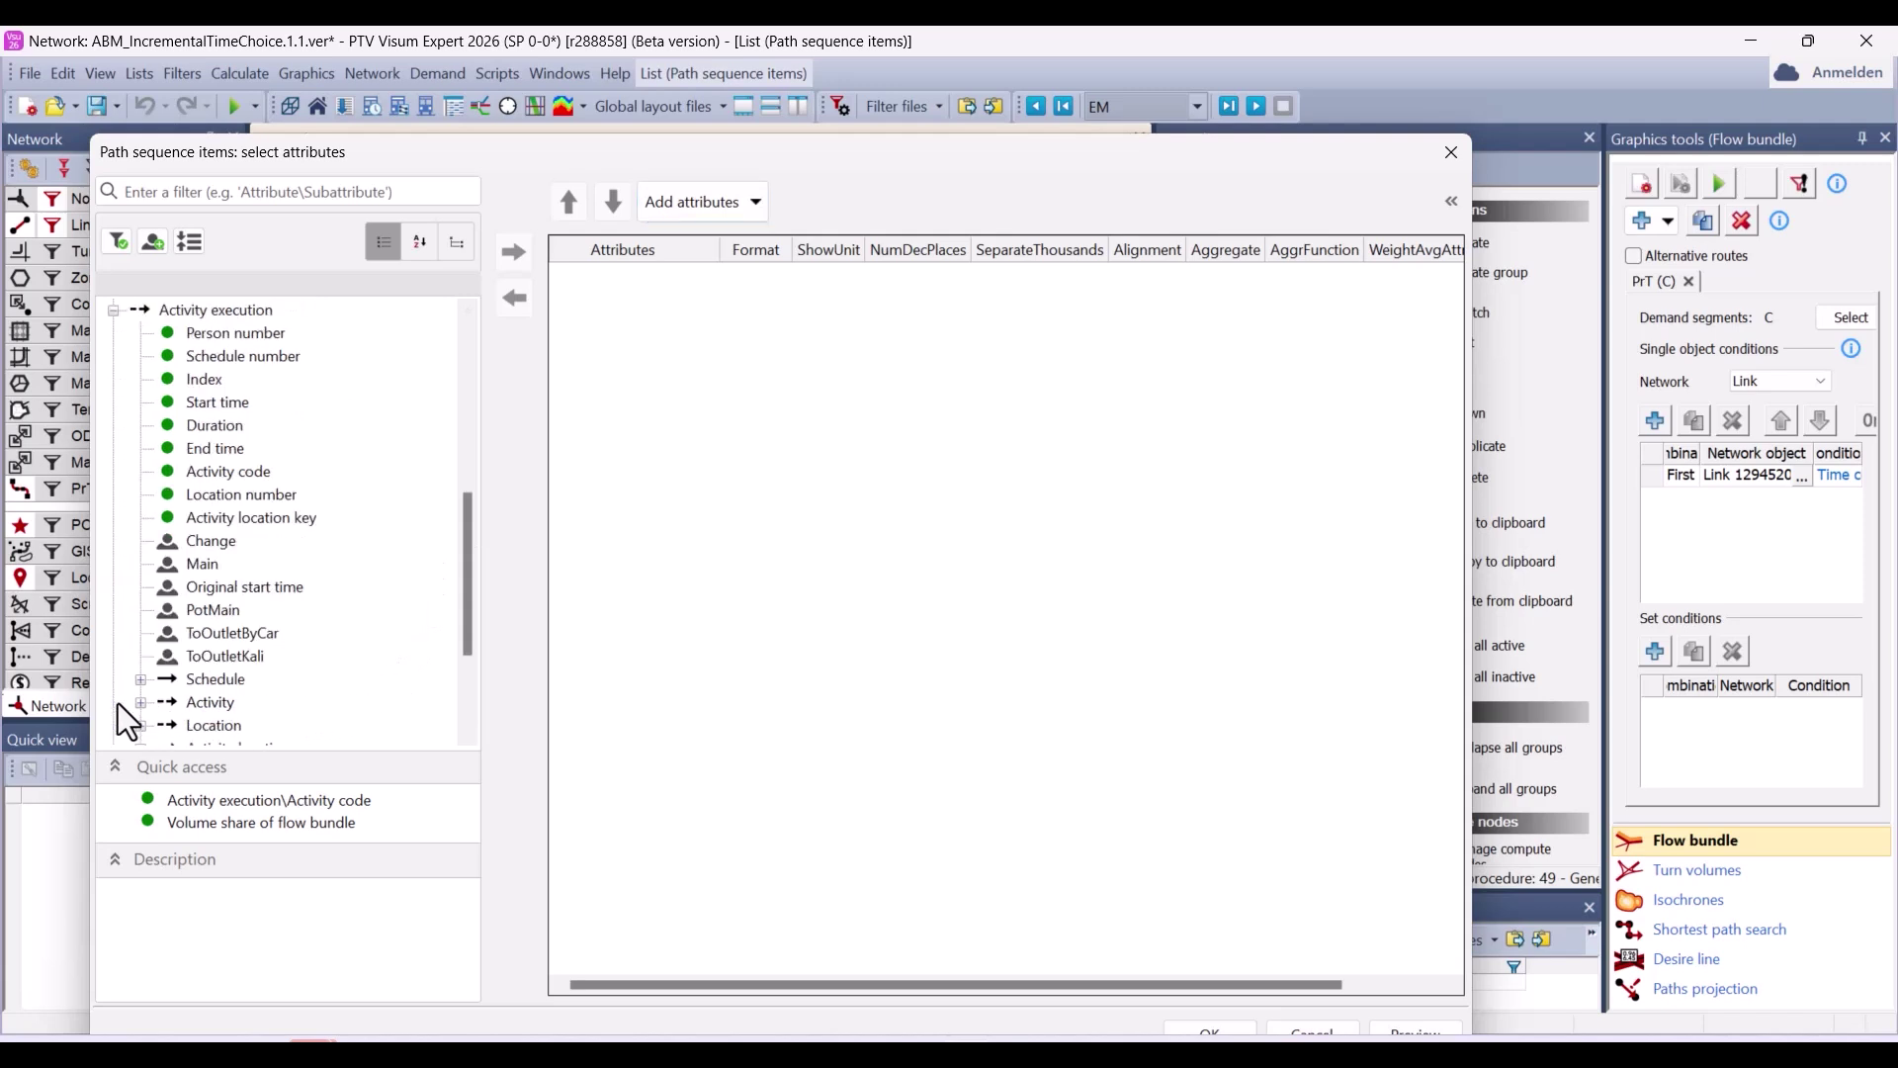
double_click(195, 471)
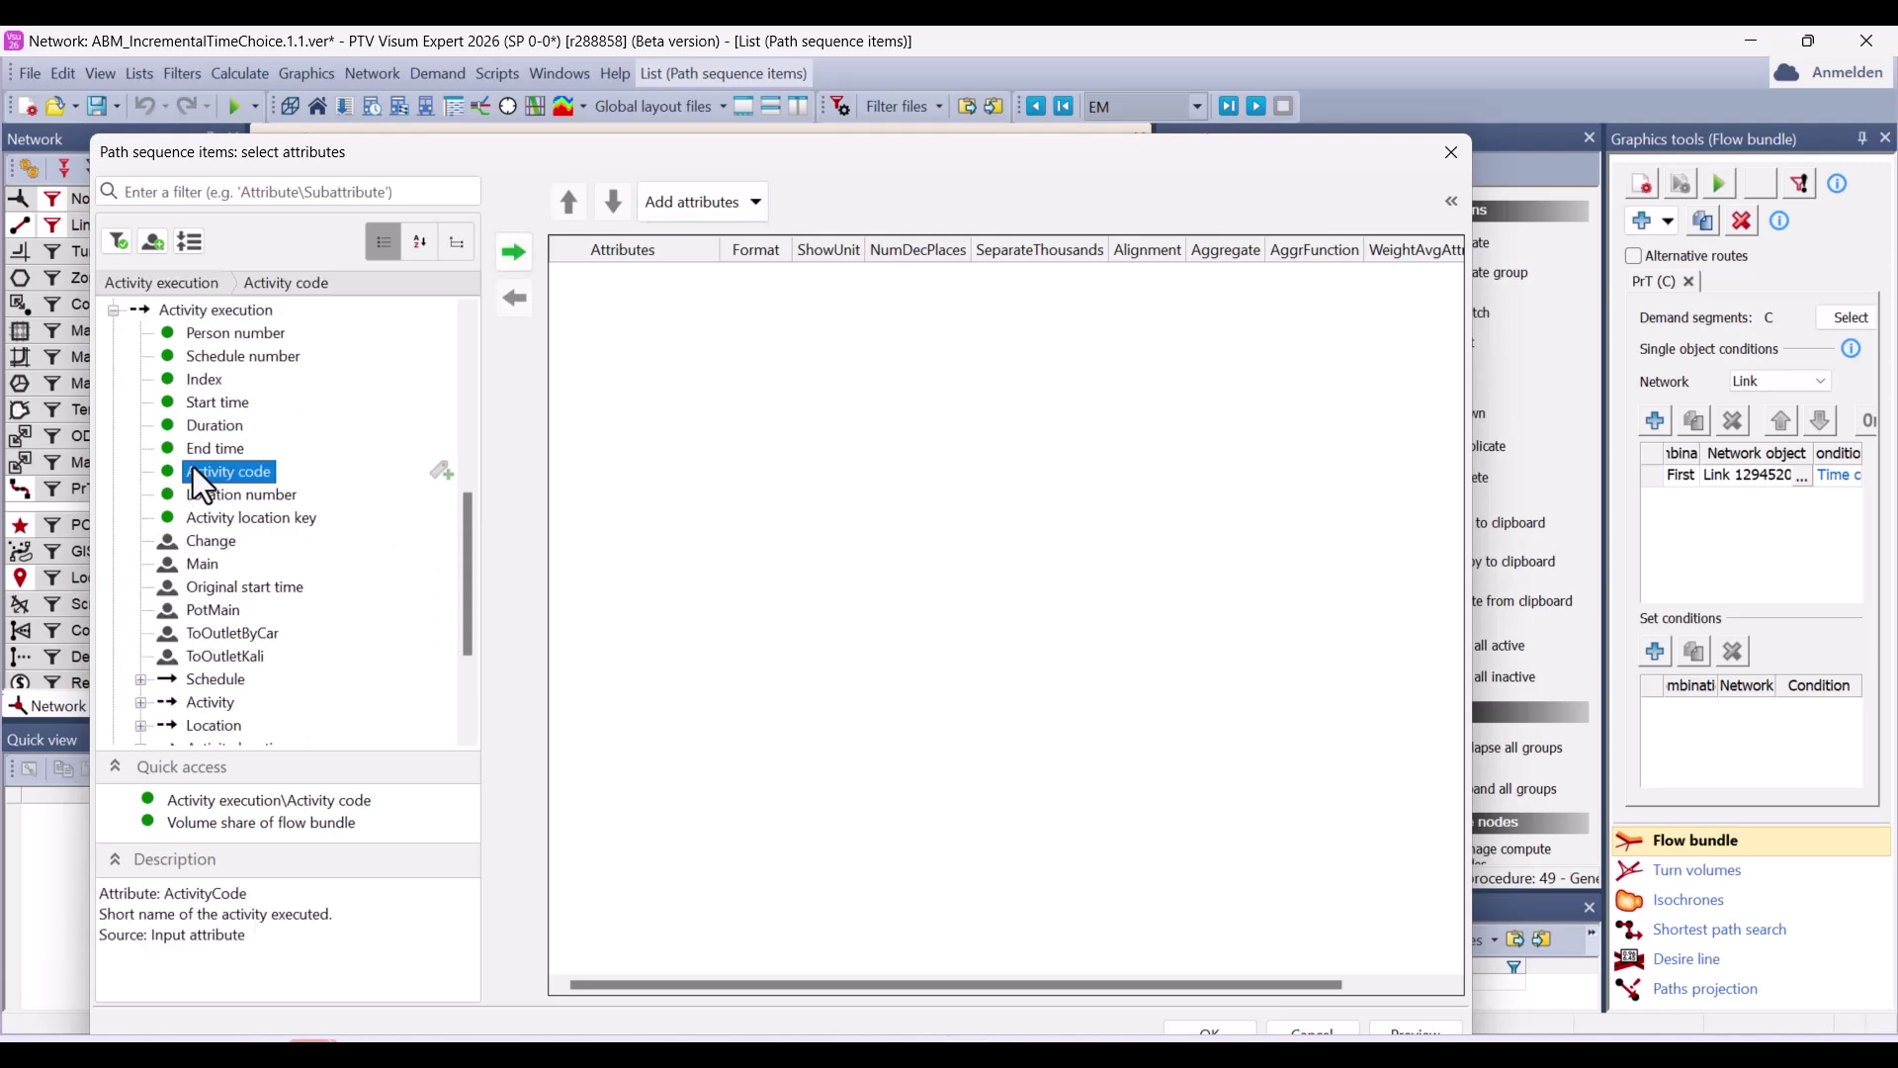
scroll(203, 470, "up", 5)
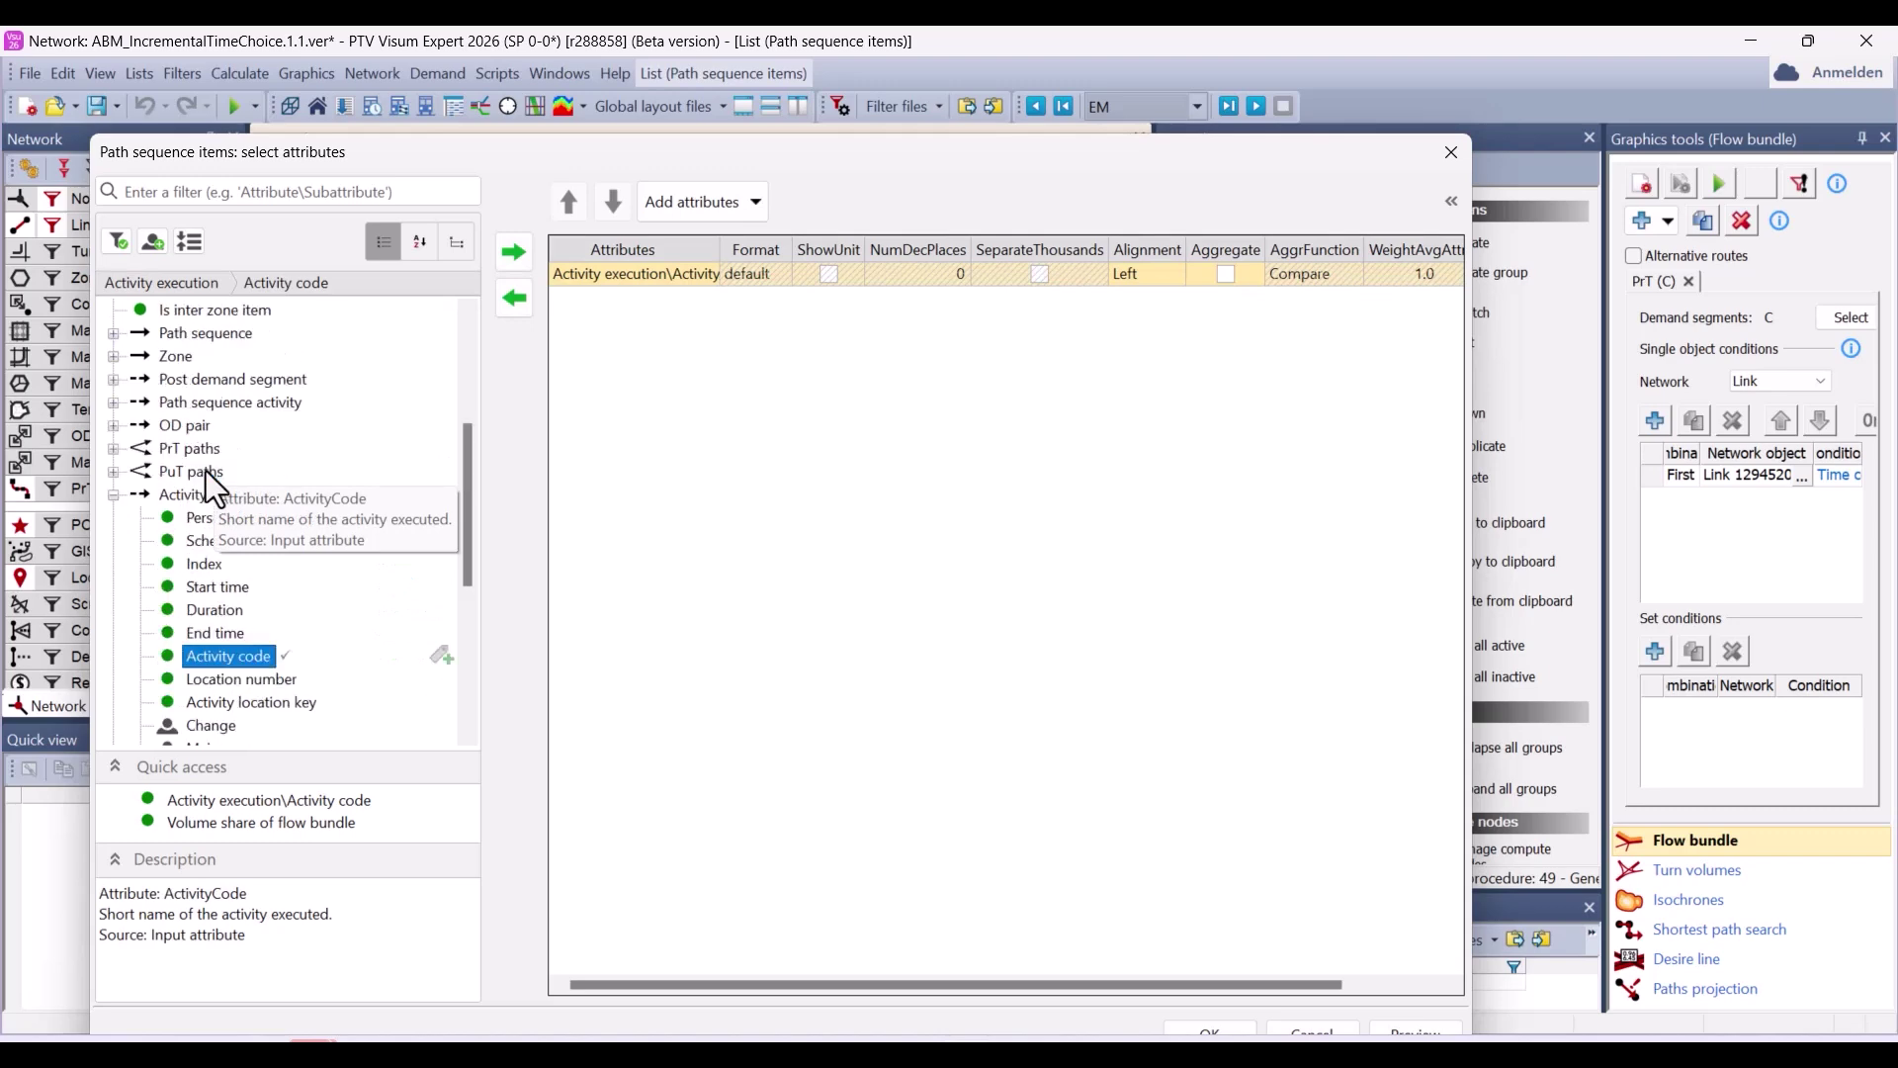
double_click(206, 471)
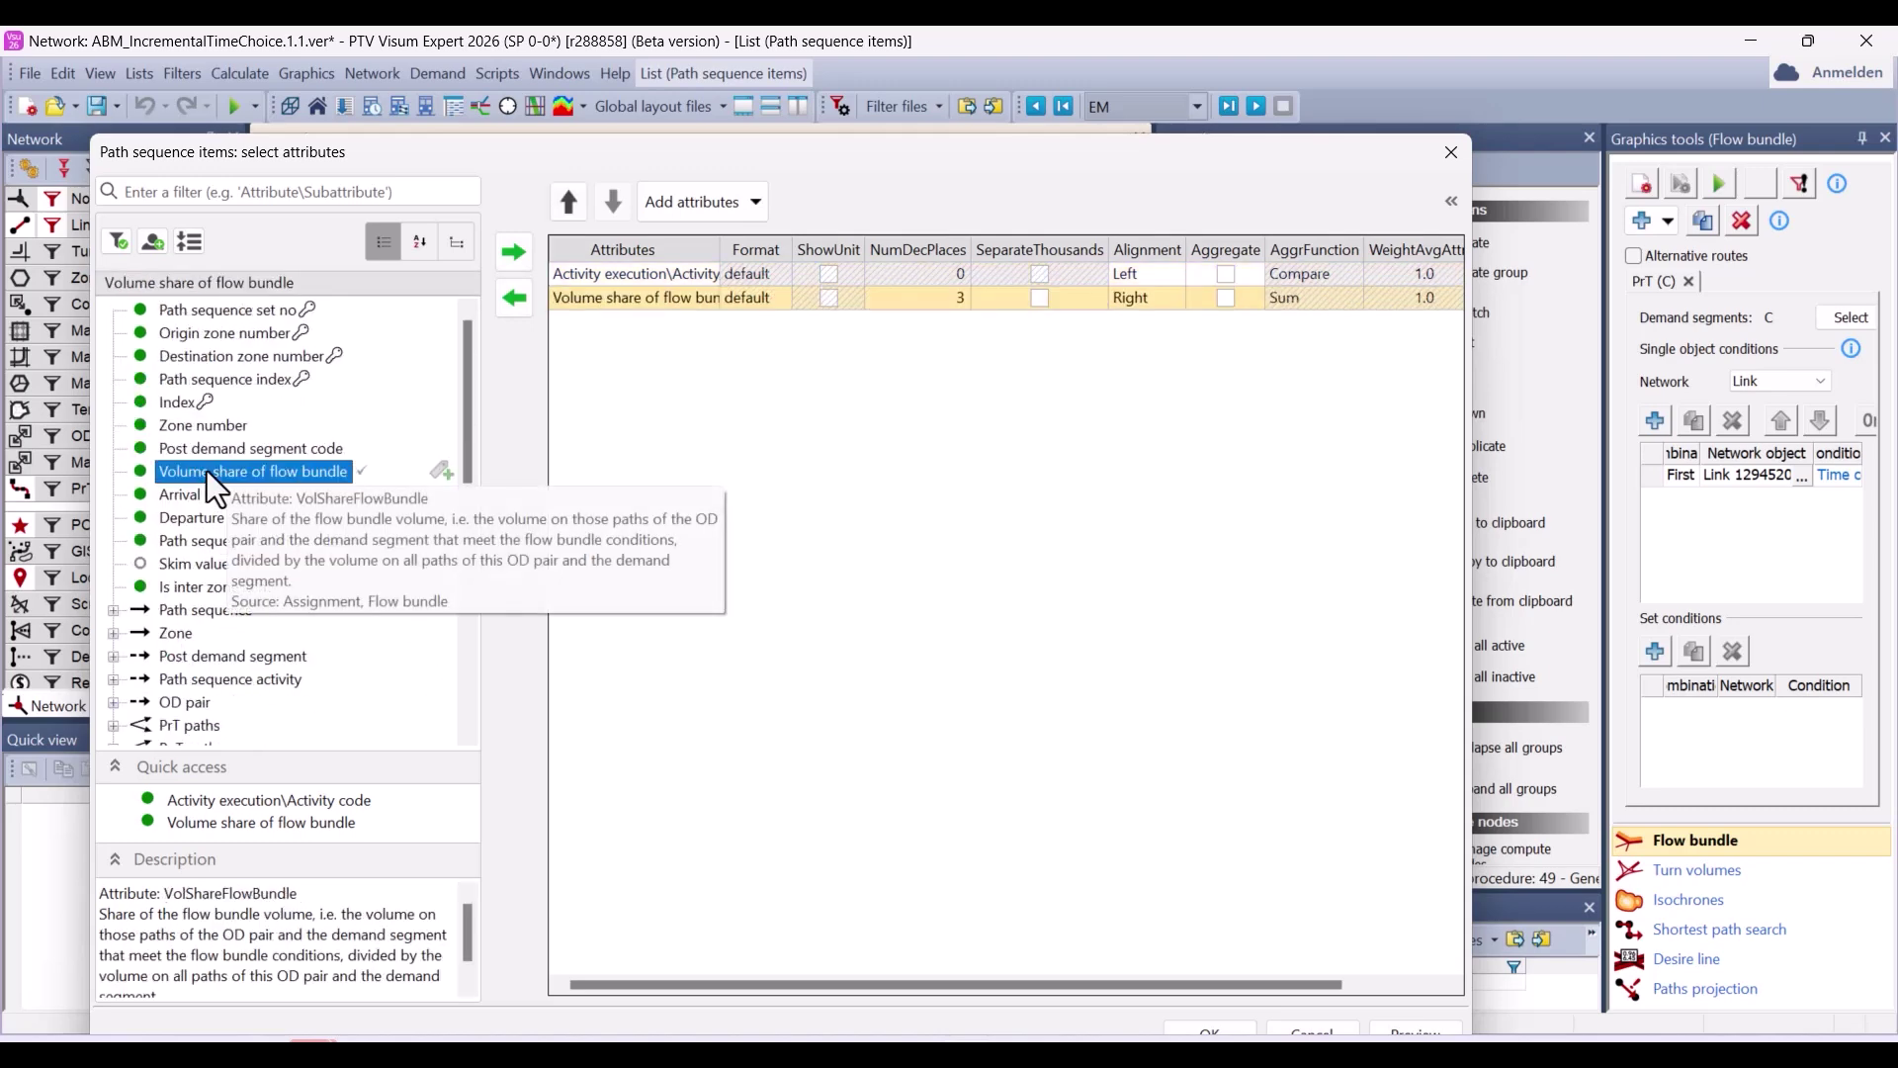
Aggregate the path sequence items by Activity execution\Activity code and include all origin zones
left_click(1224, 278)
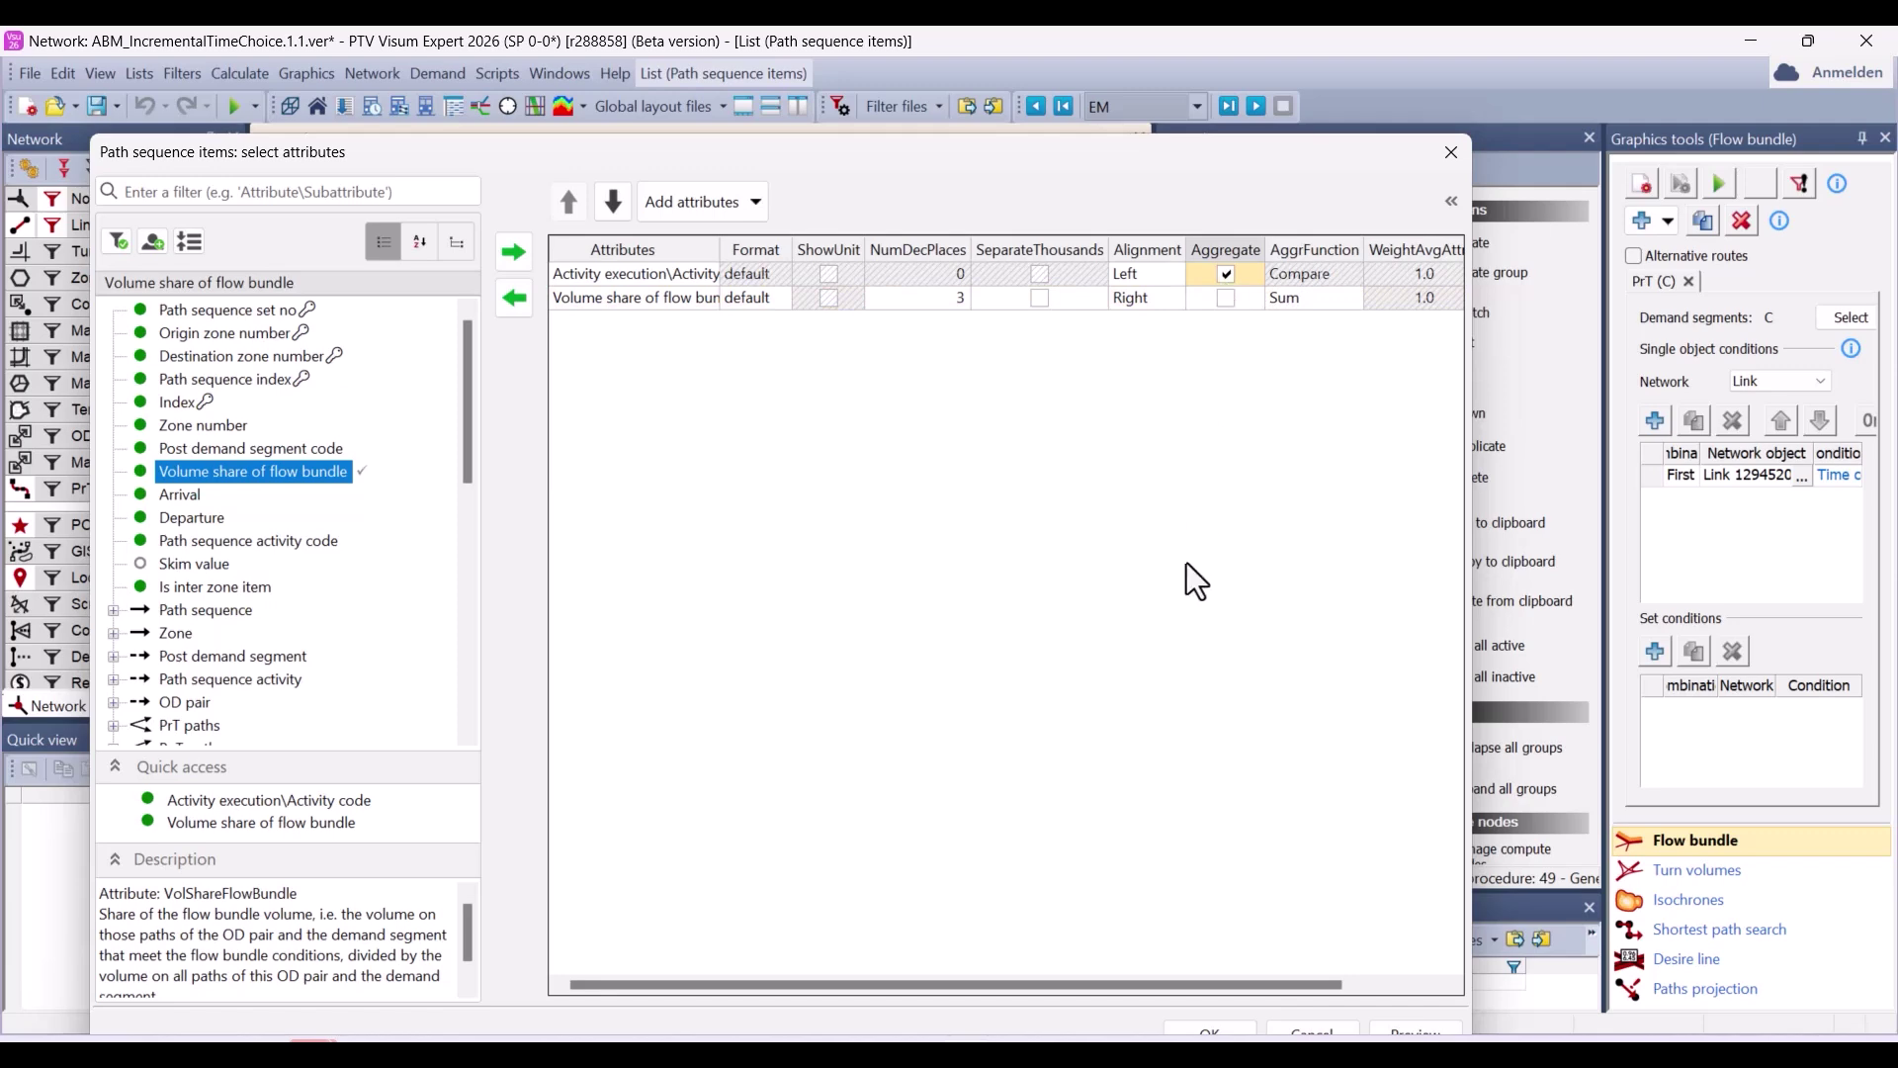
left_click(1178, 1031)
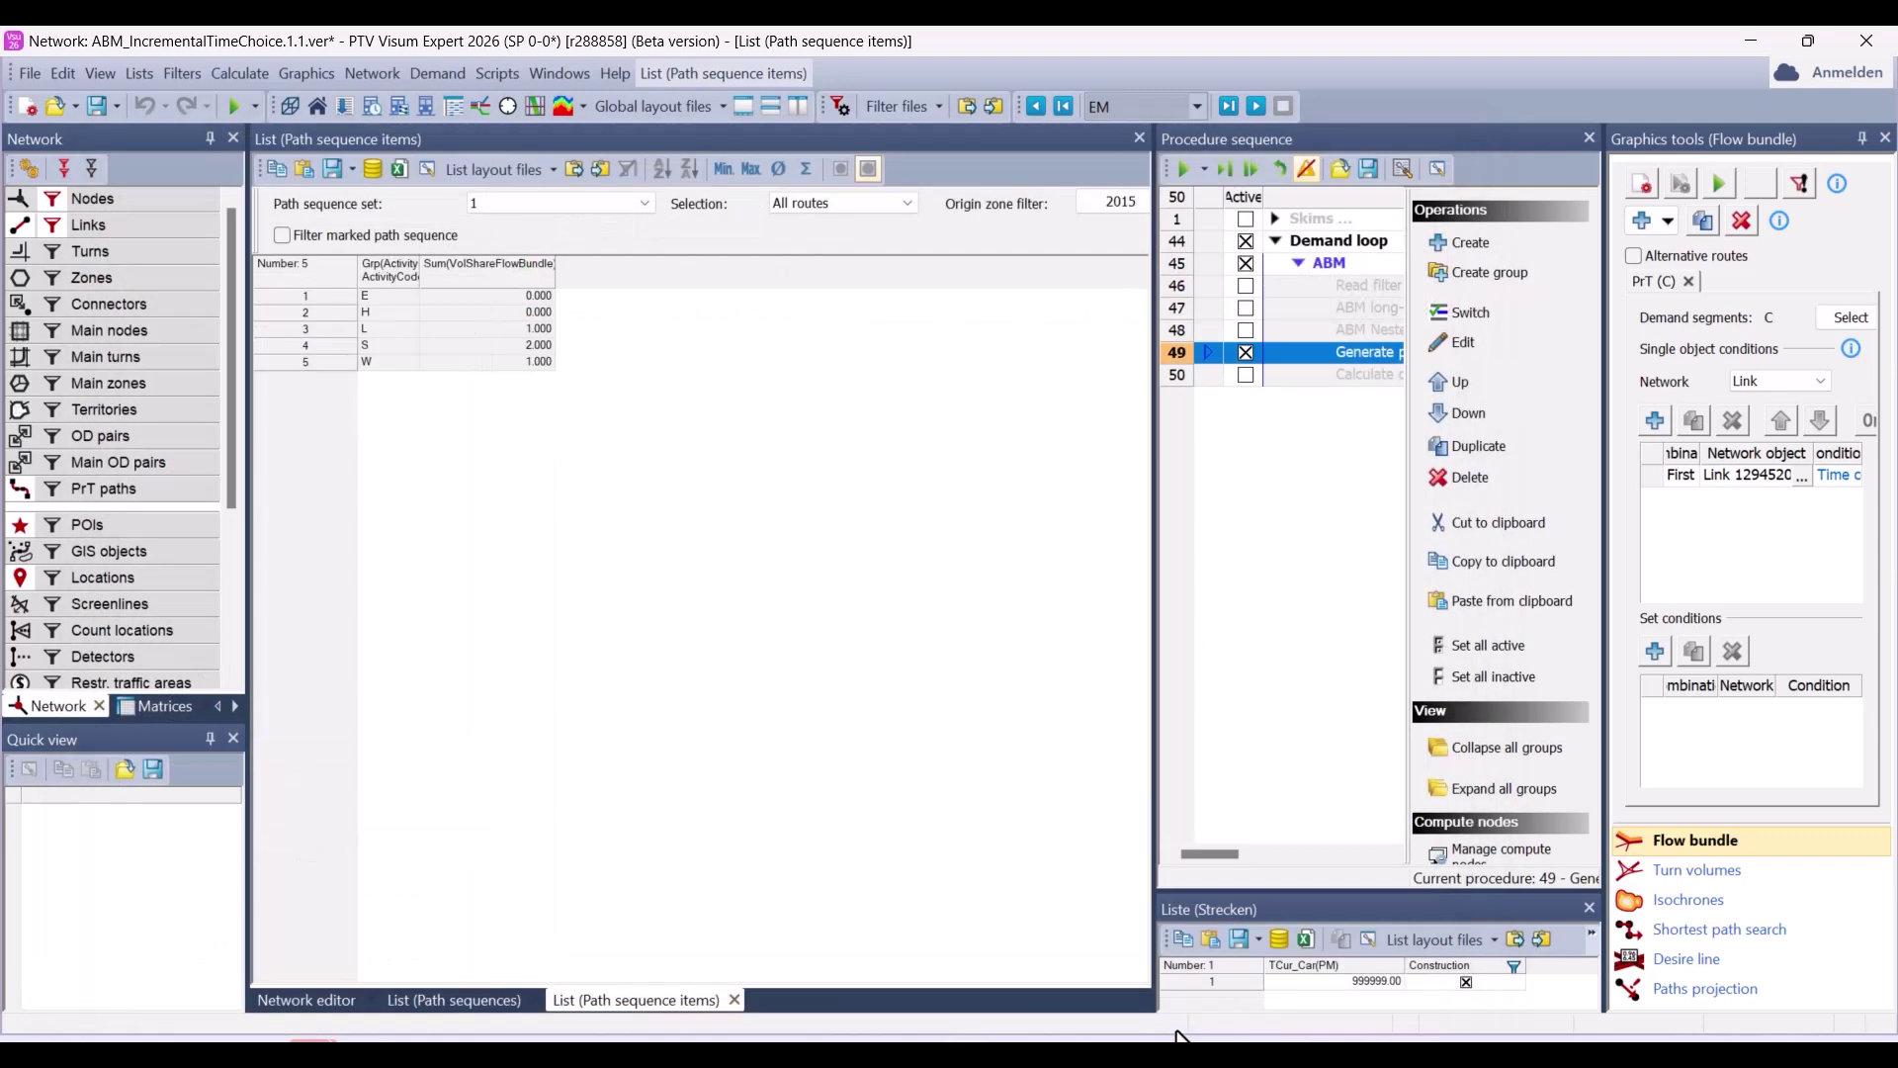
left_click(1130, 208)
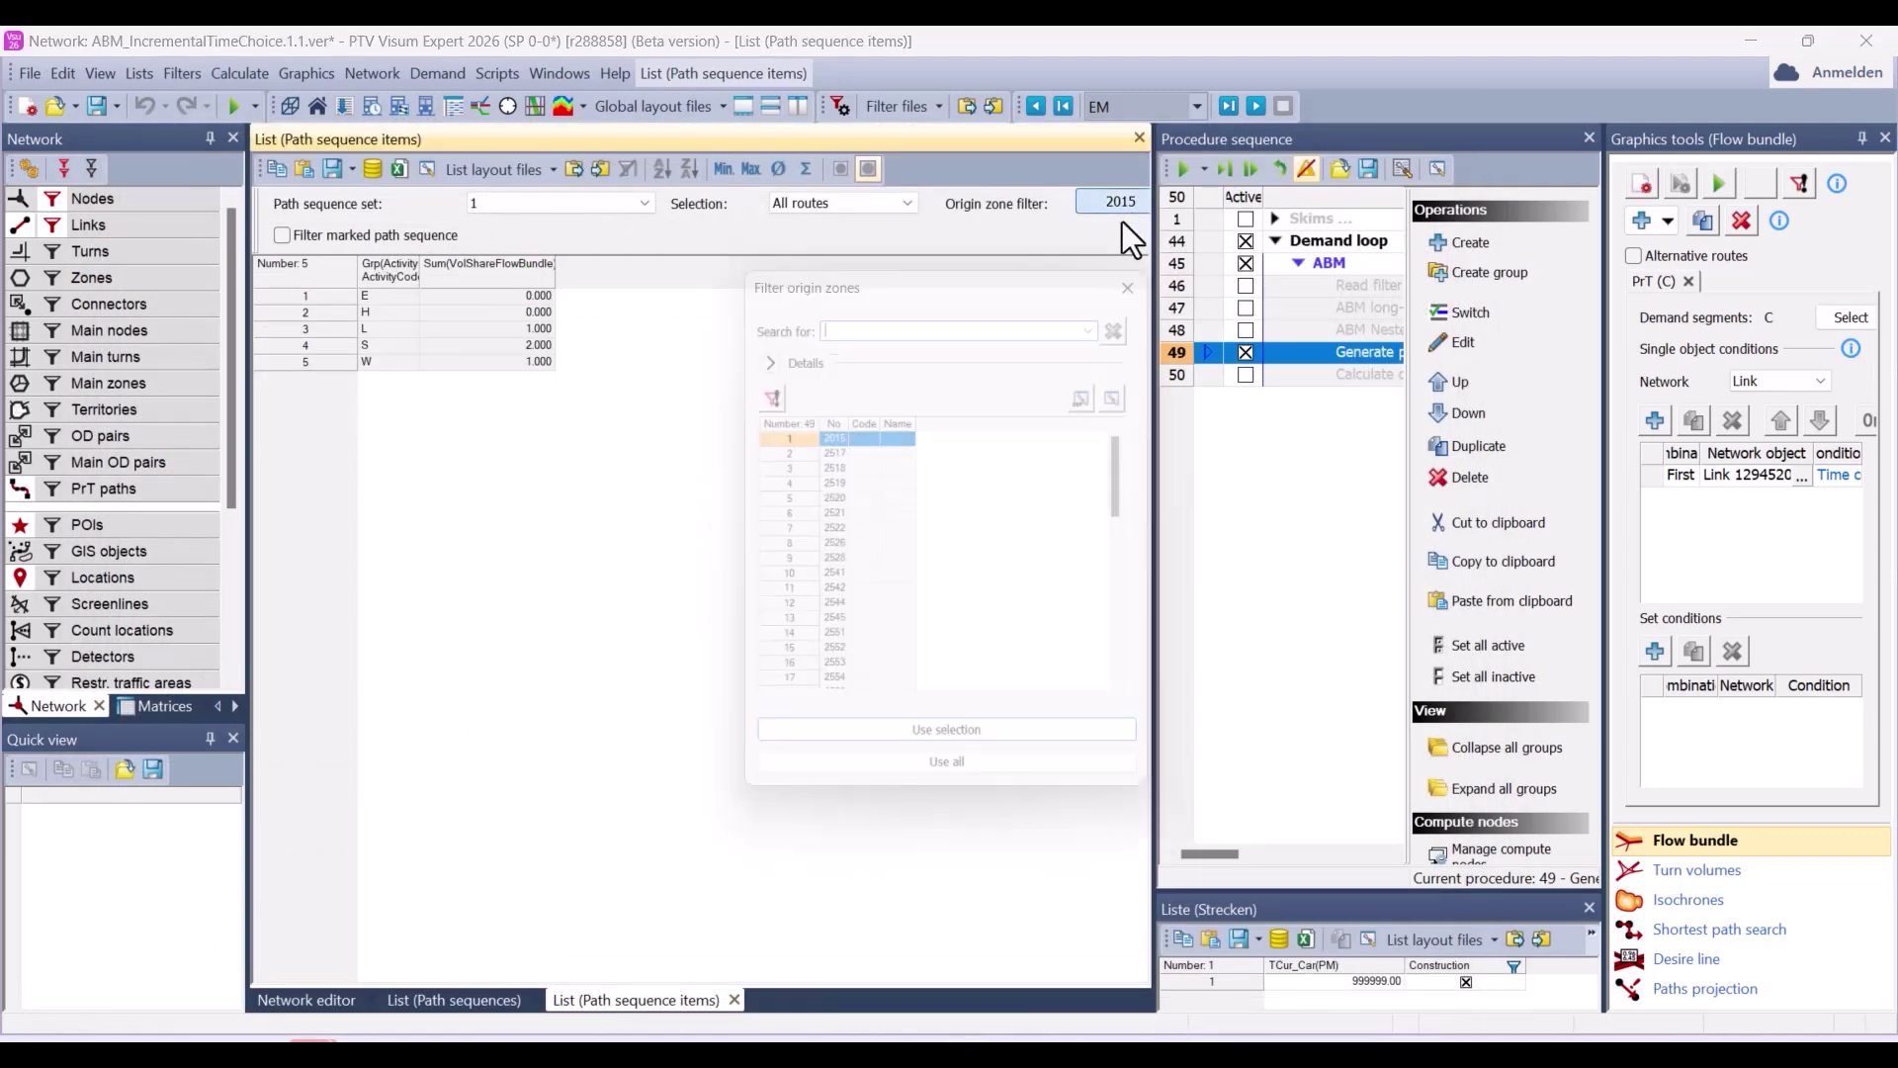
left_click(915, 781)
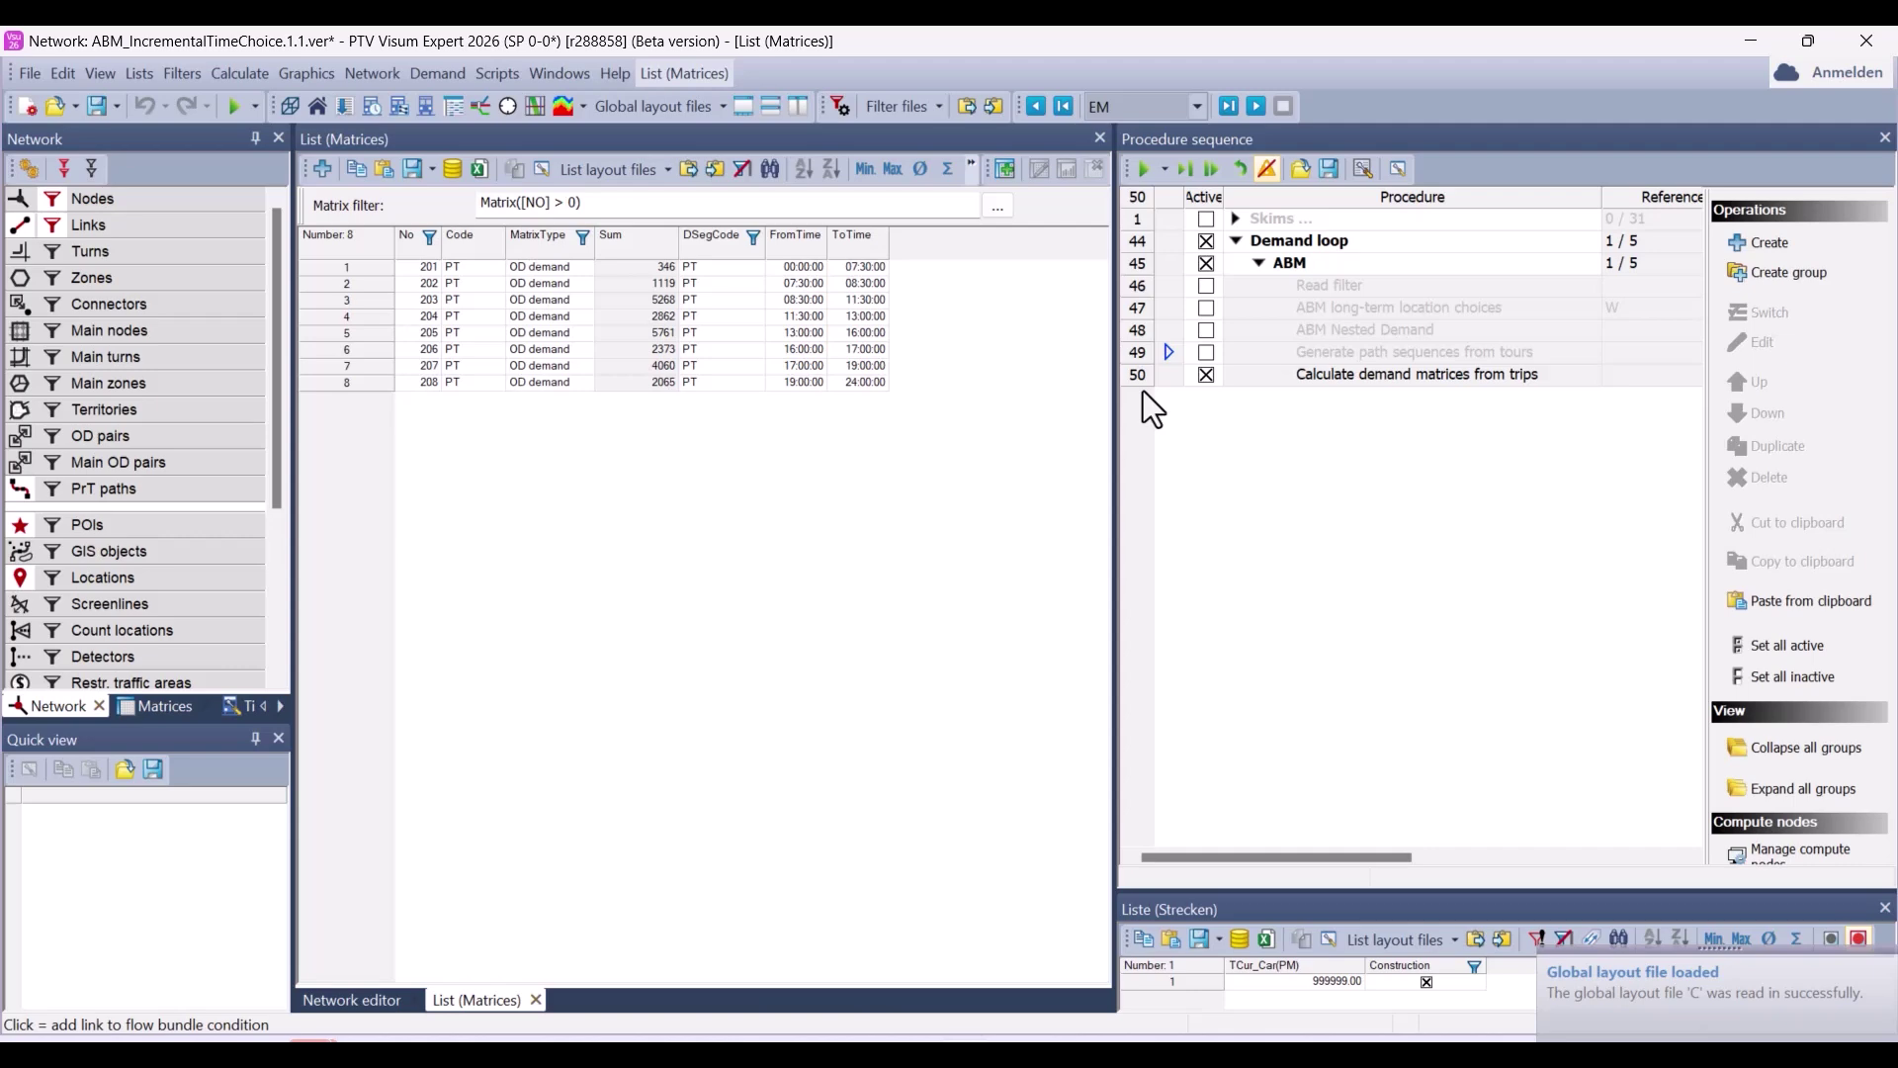
Review the matrix selection and trip filter settings of the Calculate demand matrices from trips procedure
left_click(1279, 377)
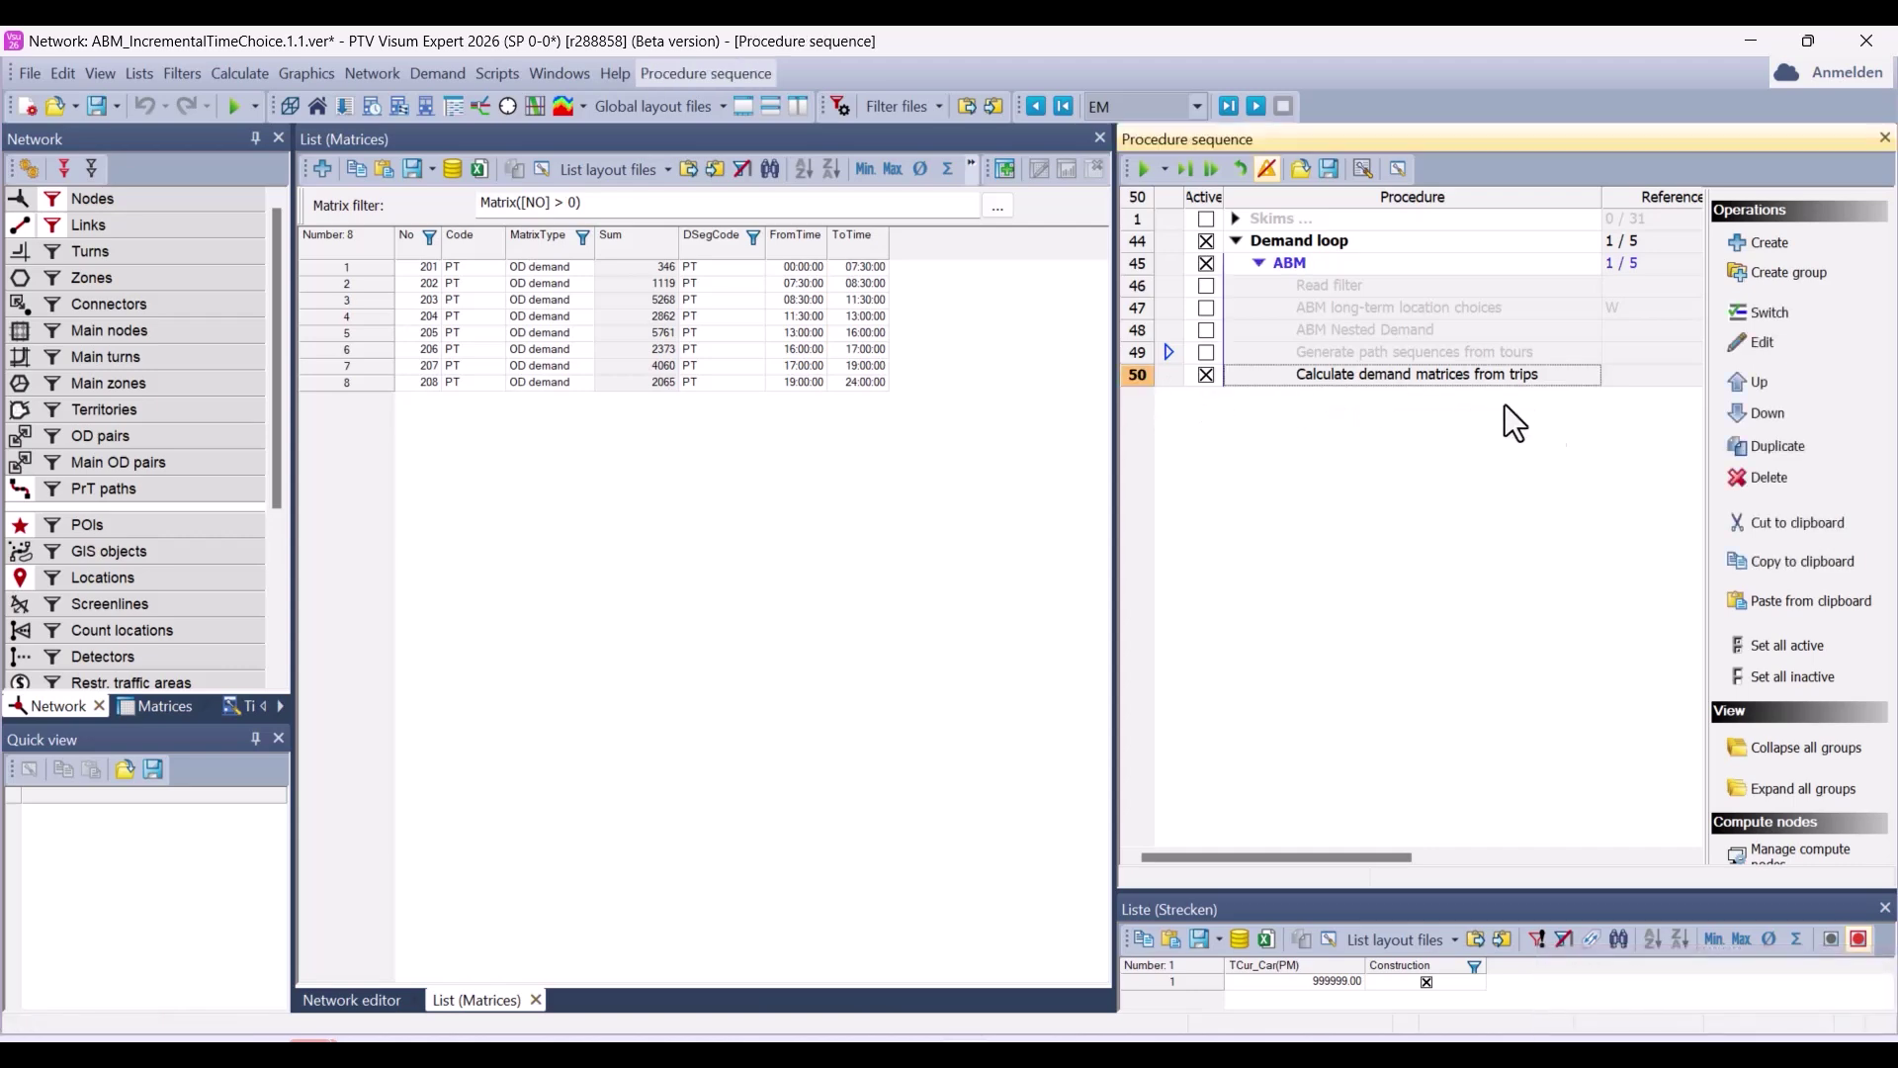
left_click(1766, 342)
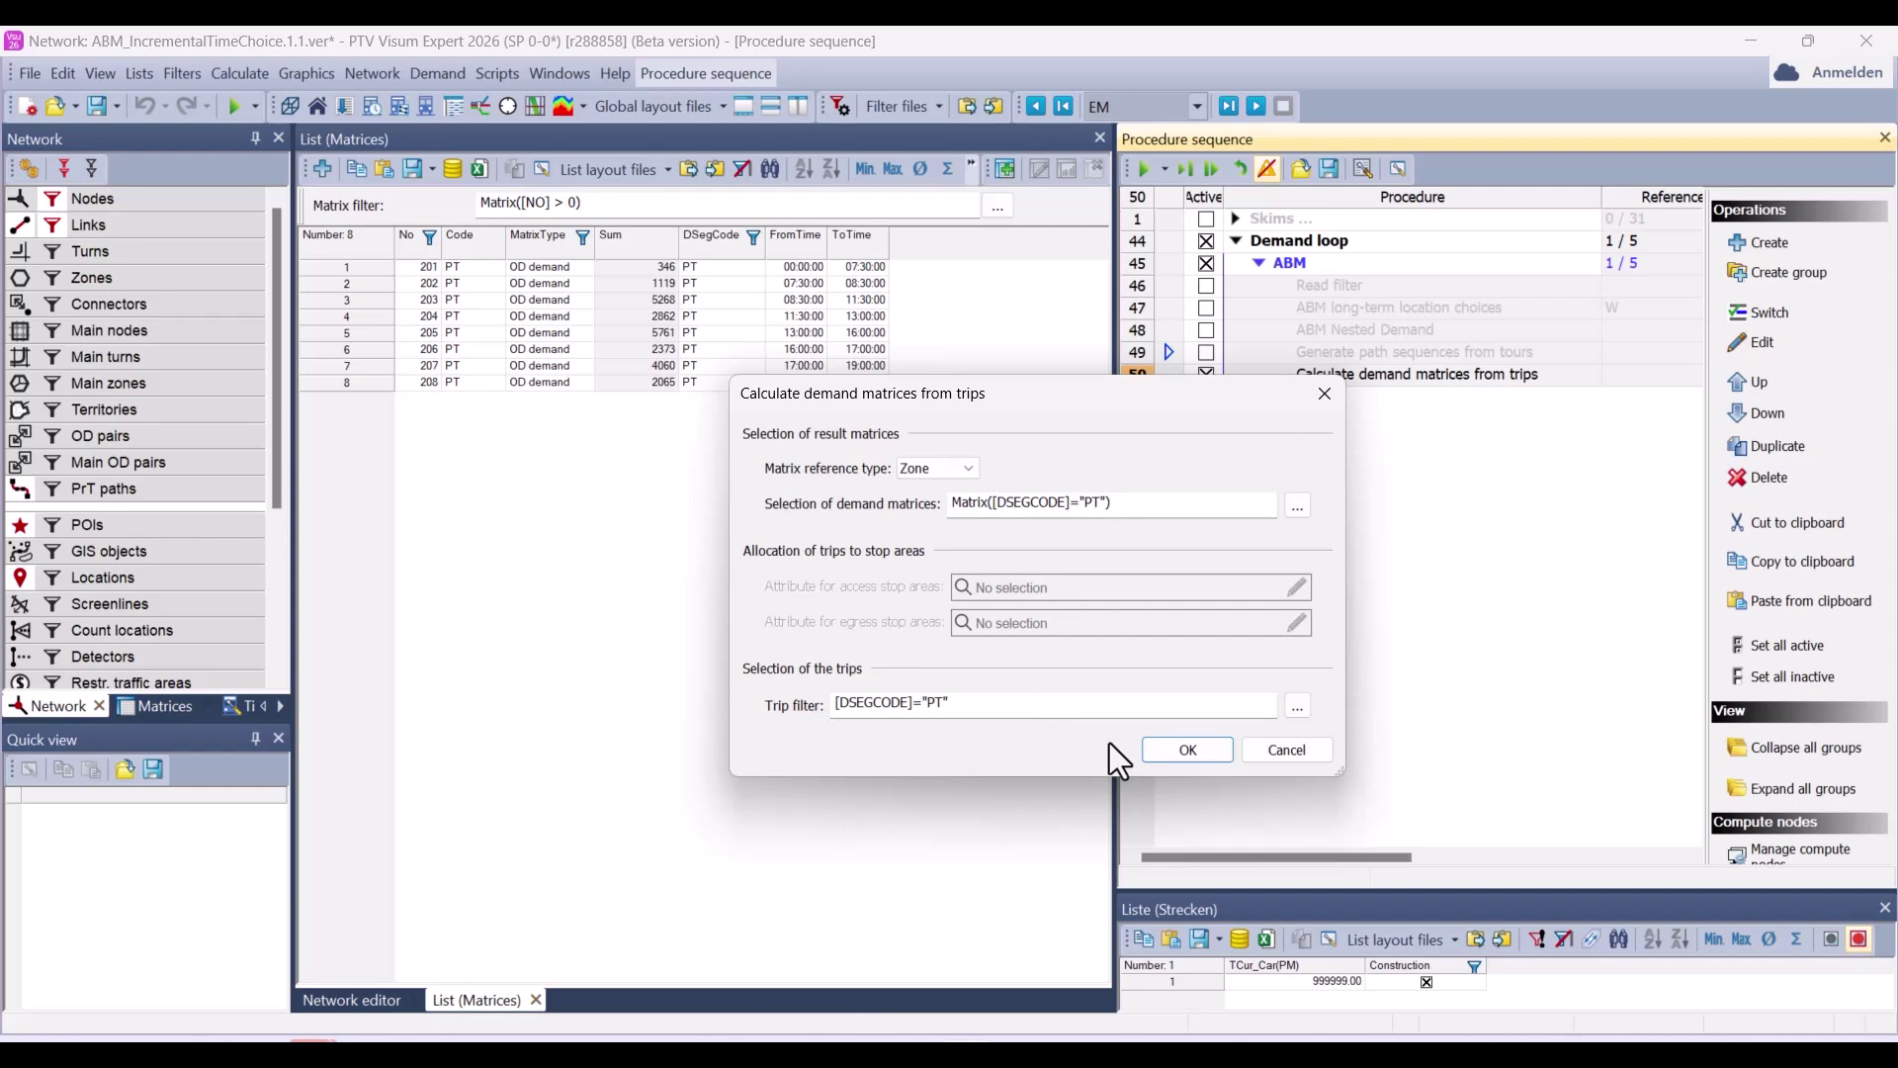
left_click(1156, 753)
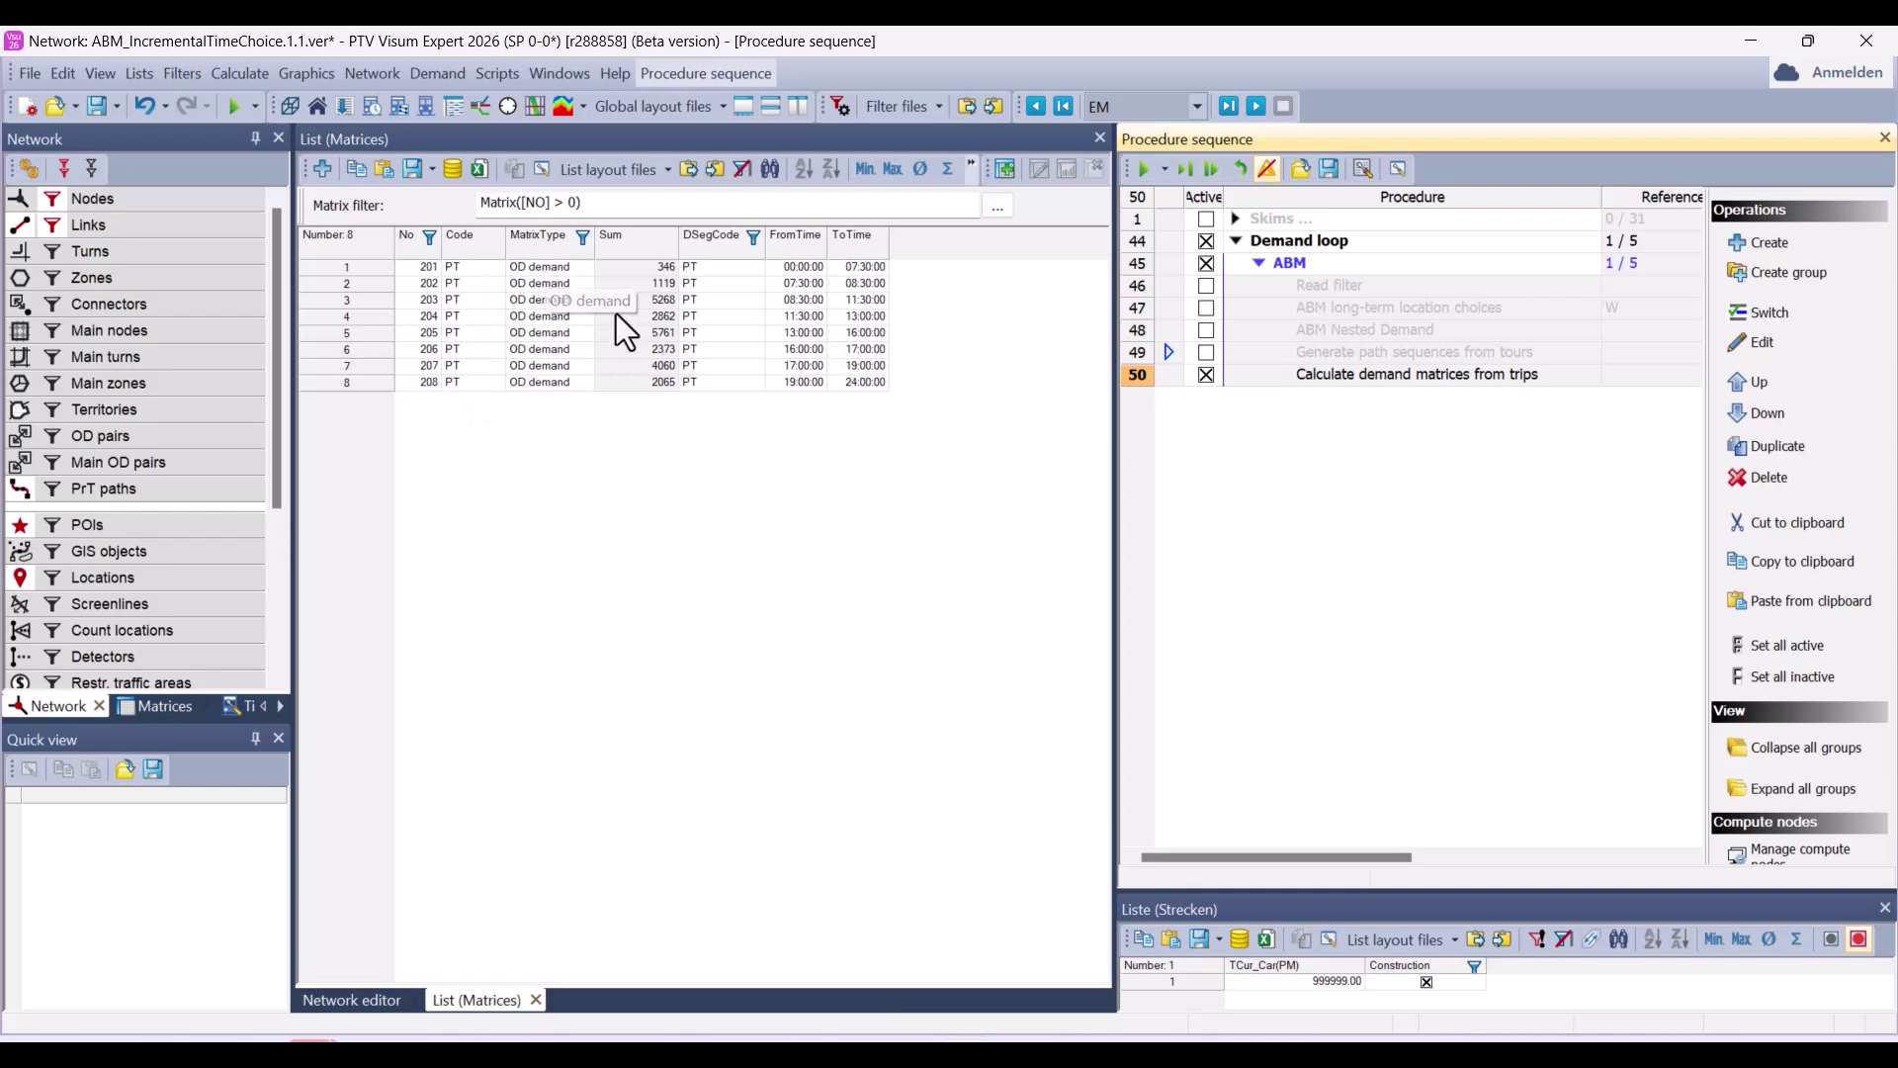
Set the values of all listed PT demand matrices to zero and recalculate them by running the procedure sequence
left_click(345, 249)
right_click(351, 310)
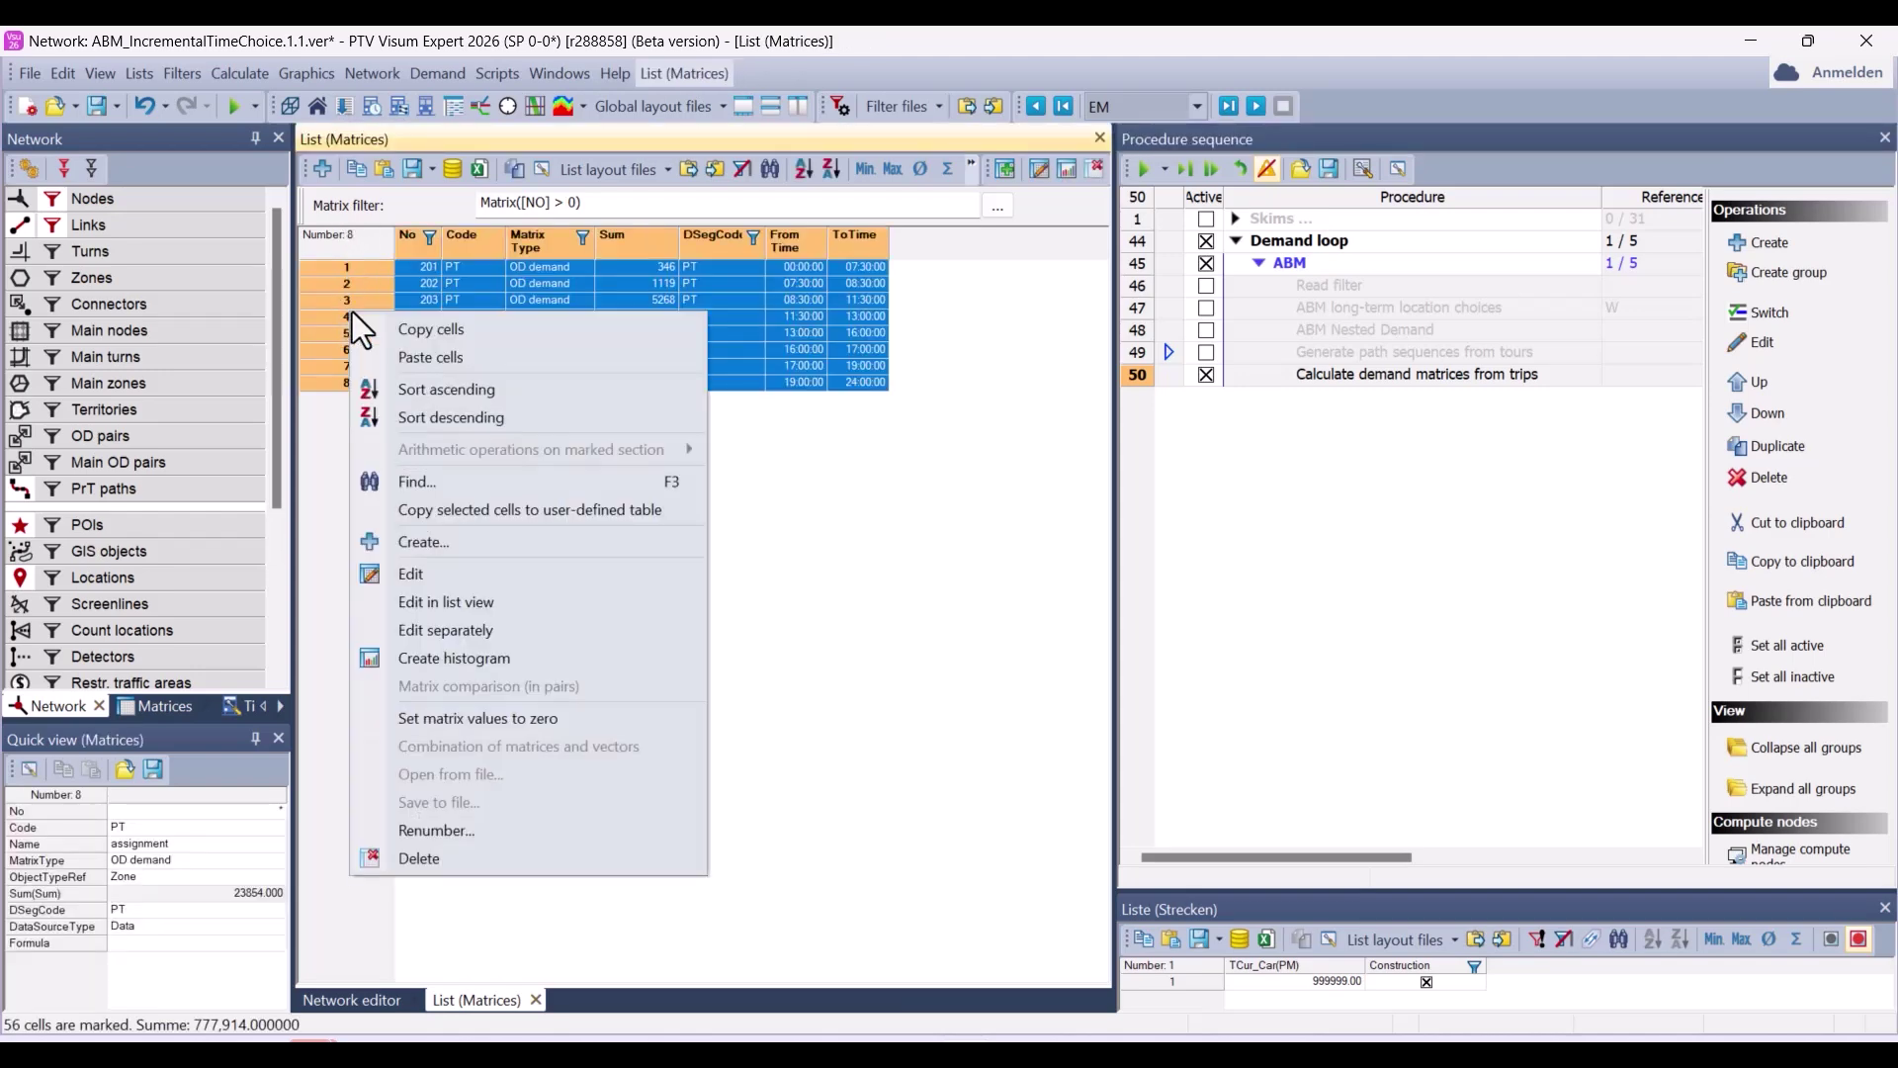
left_click(407, 716)
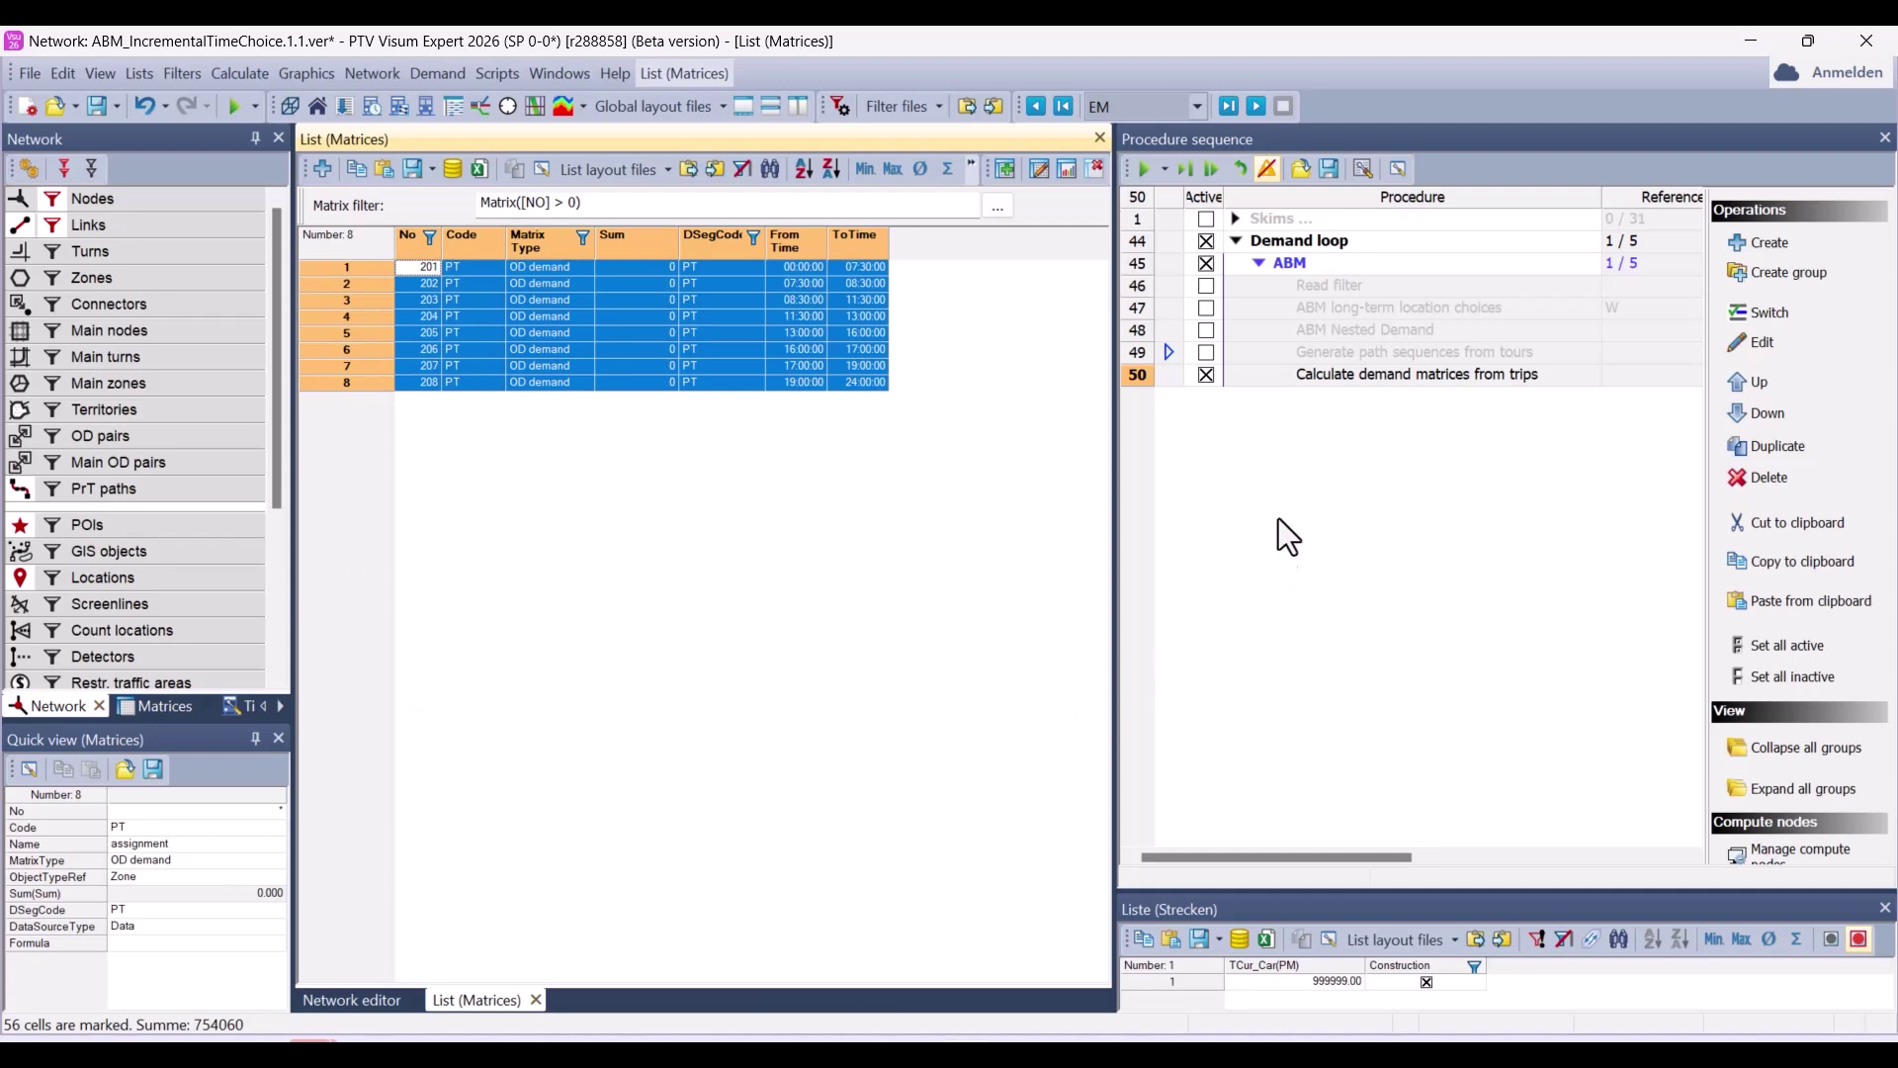
left_click(1147, 168)
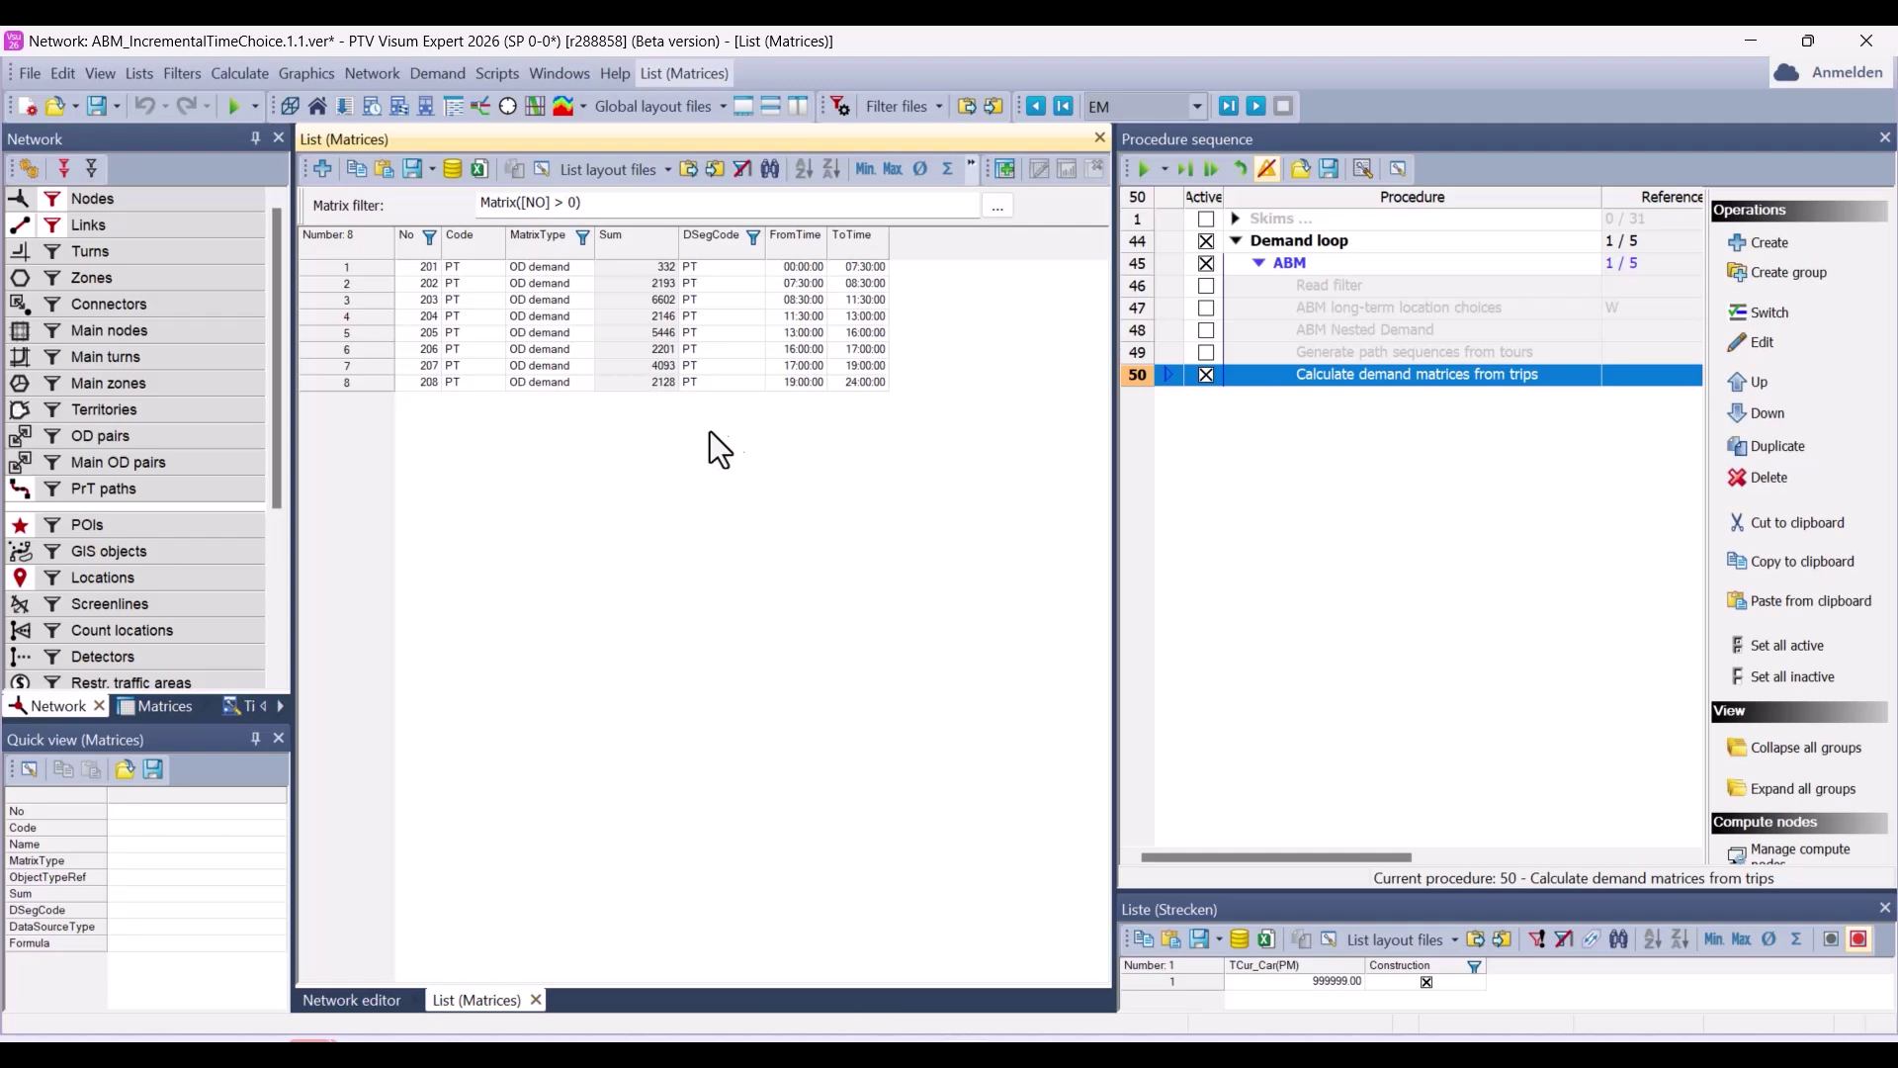
Set the matrix reference type of the Calculate demand matrices from trips procedure to Stop area
left_click(1323, 374)
left_click(1760, 343)
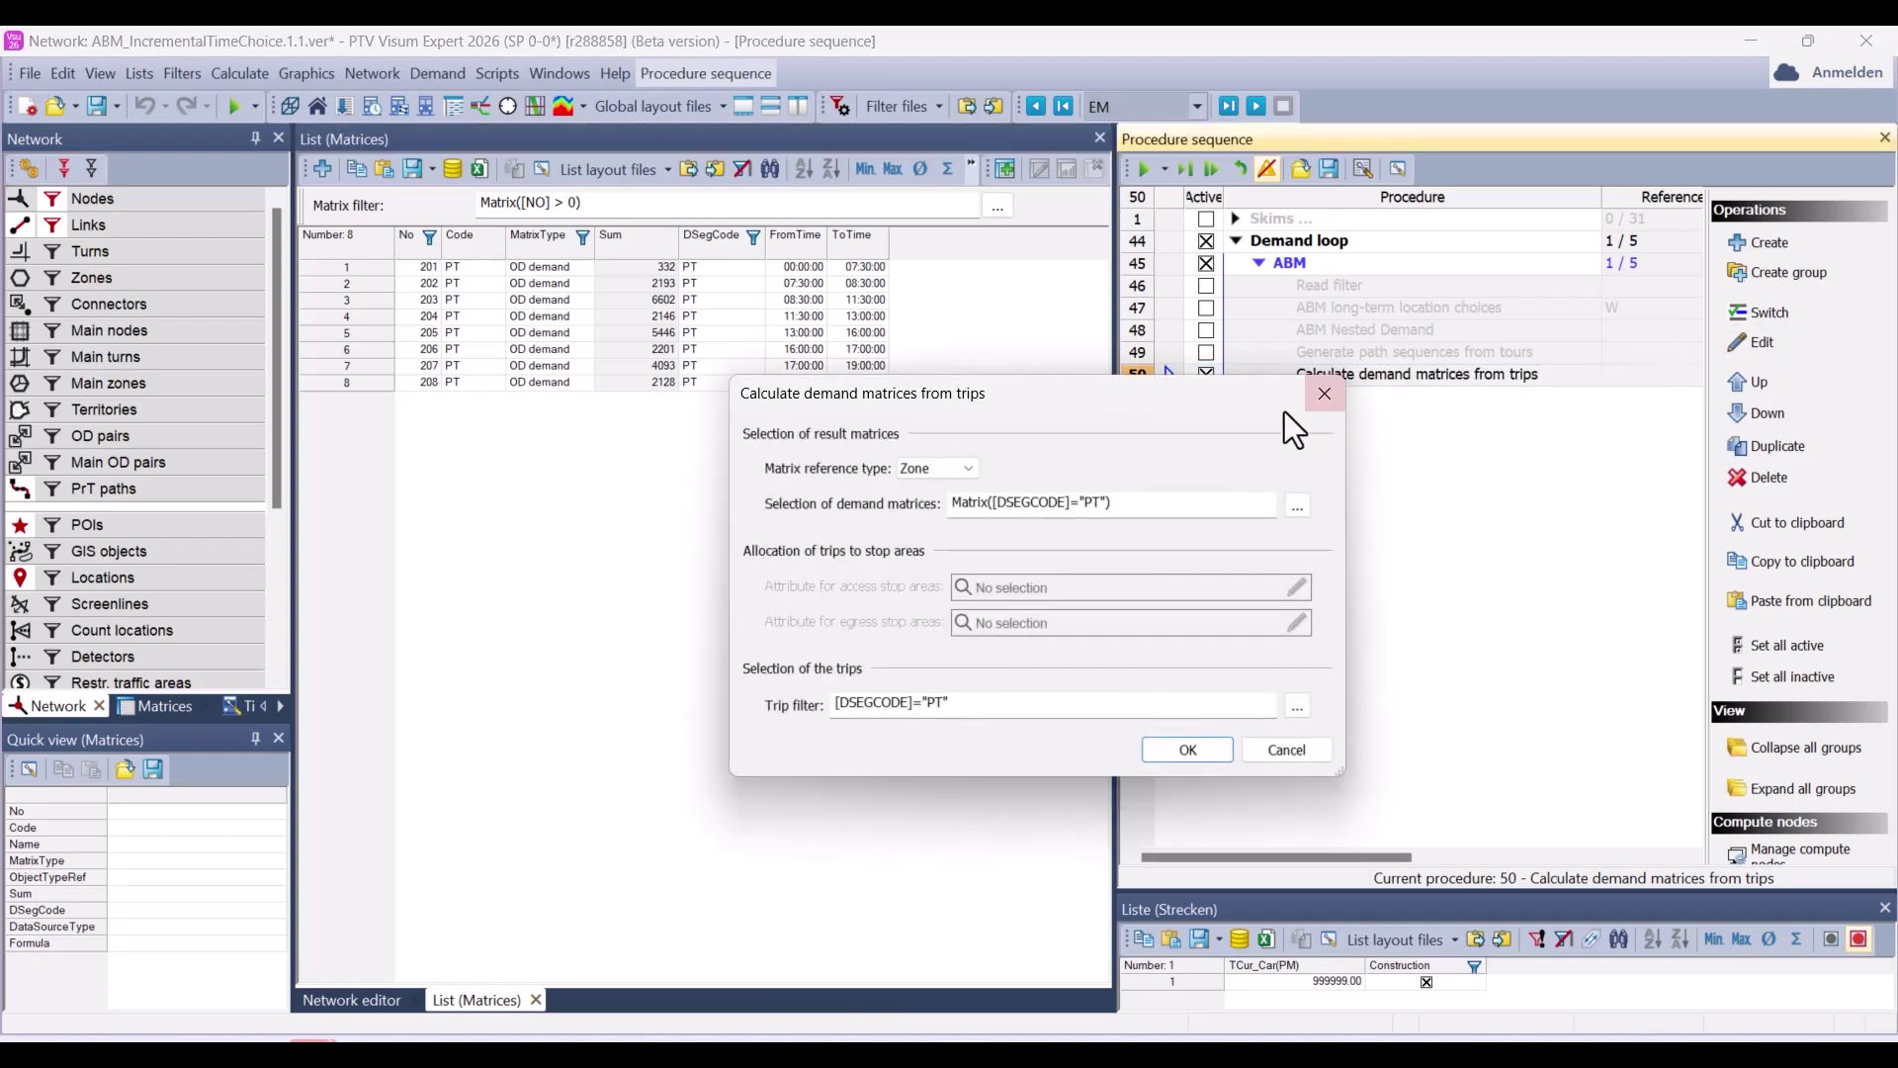
left_click(963, 467)
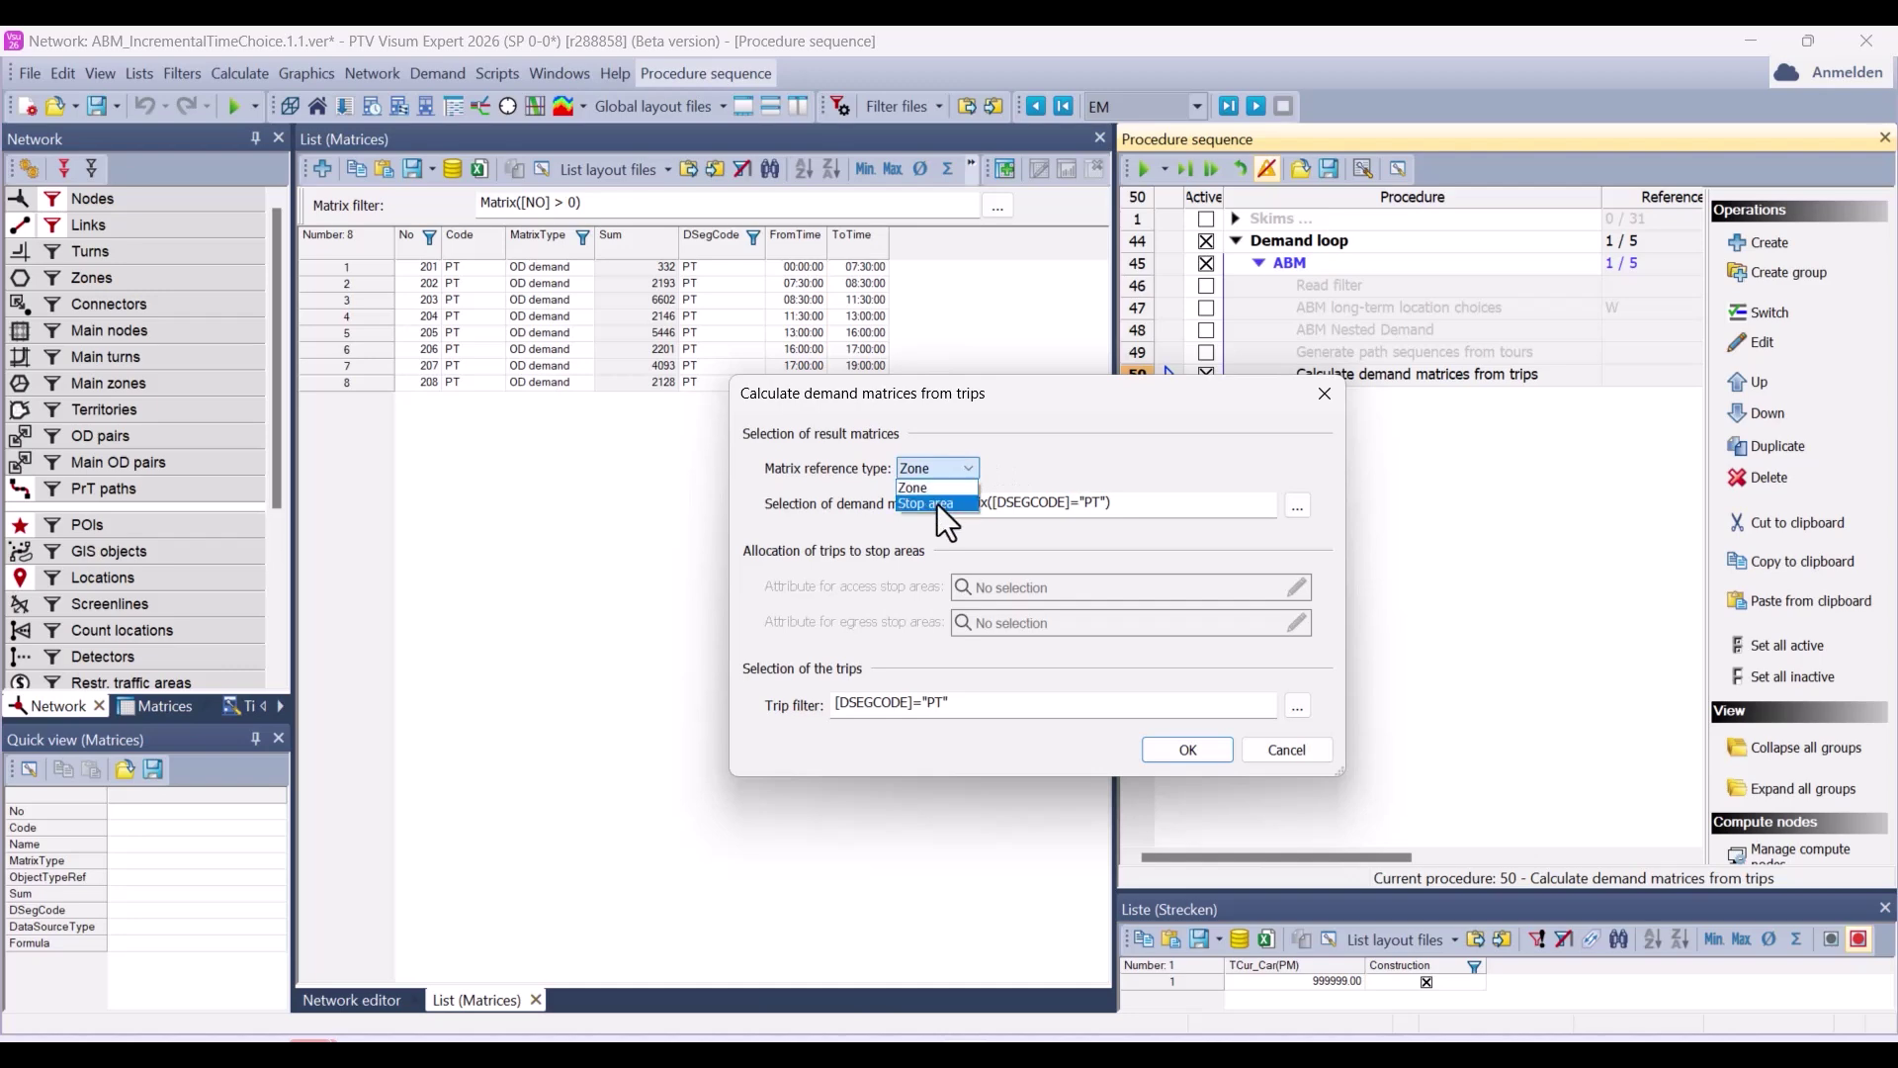
left_click(937, 504)
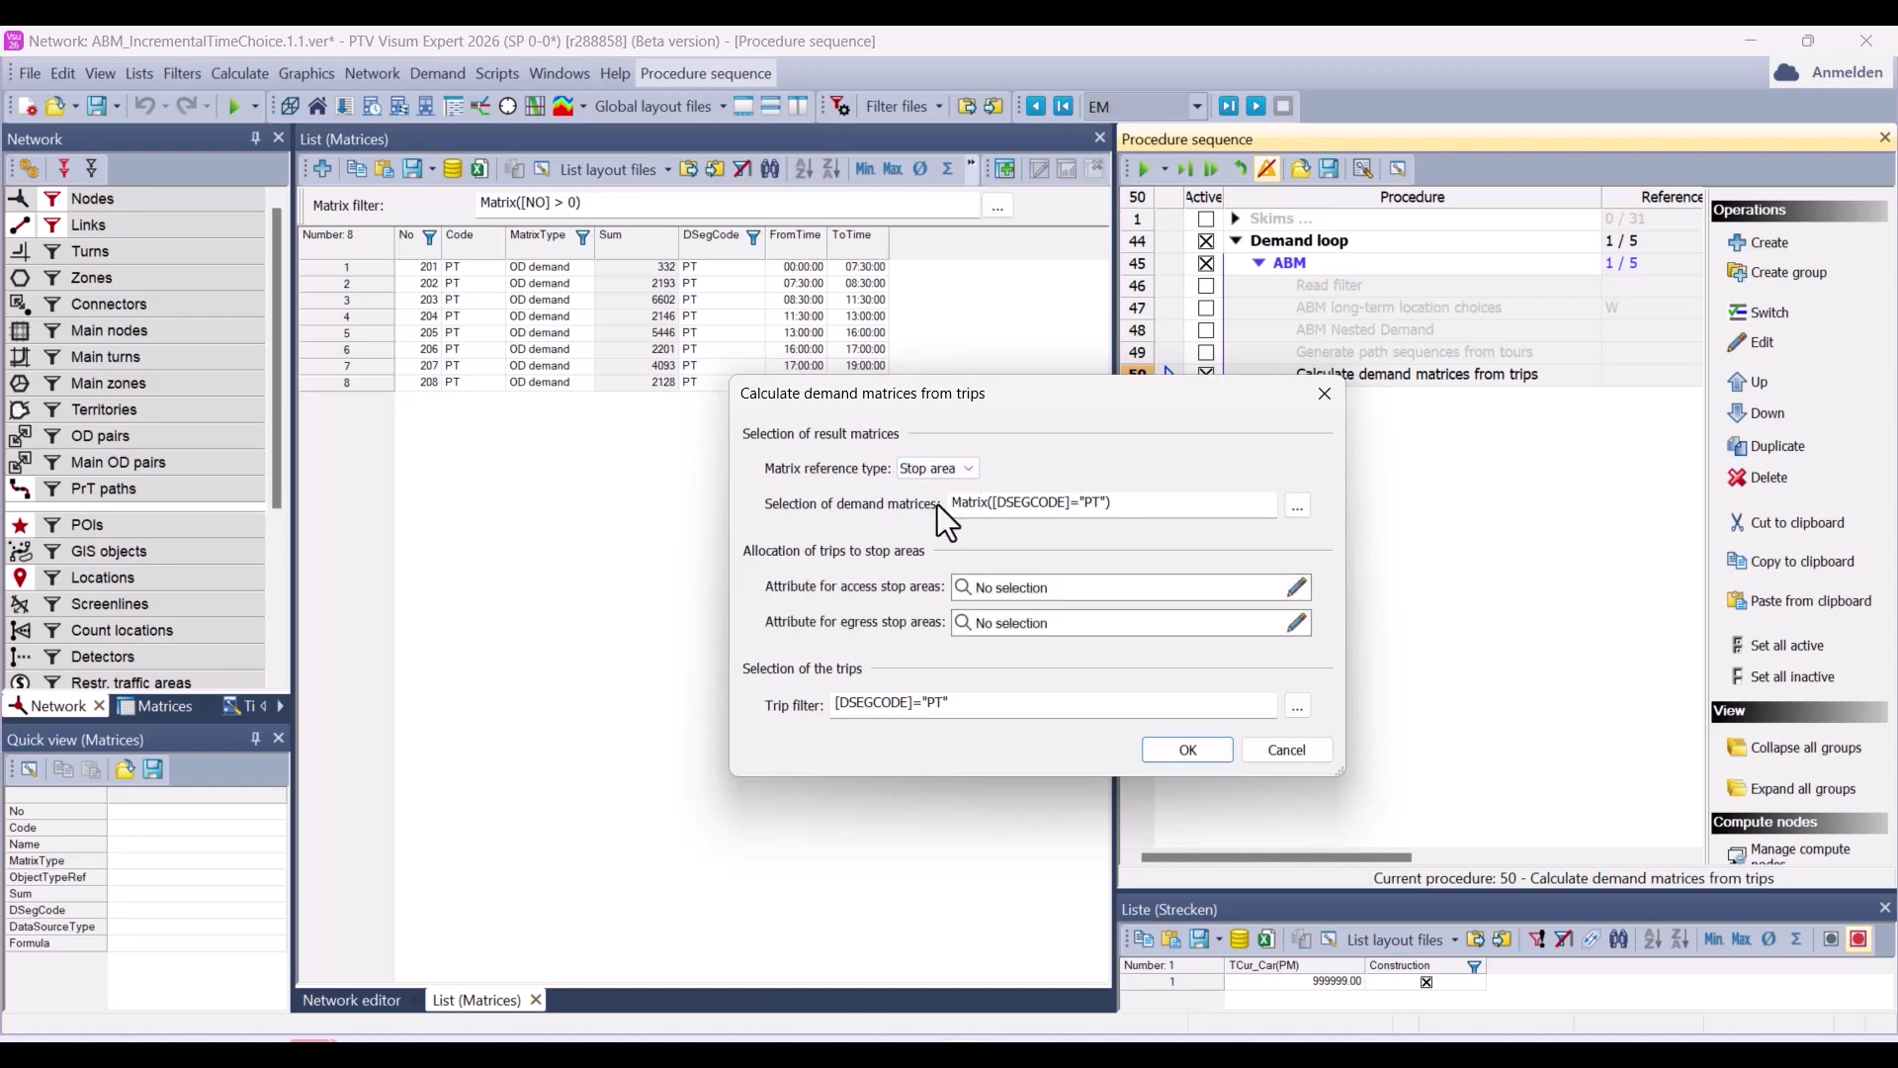
left_click(1187, 751)
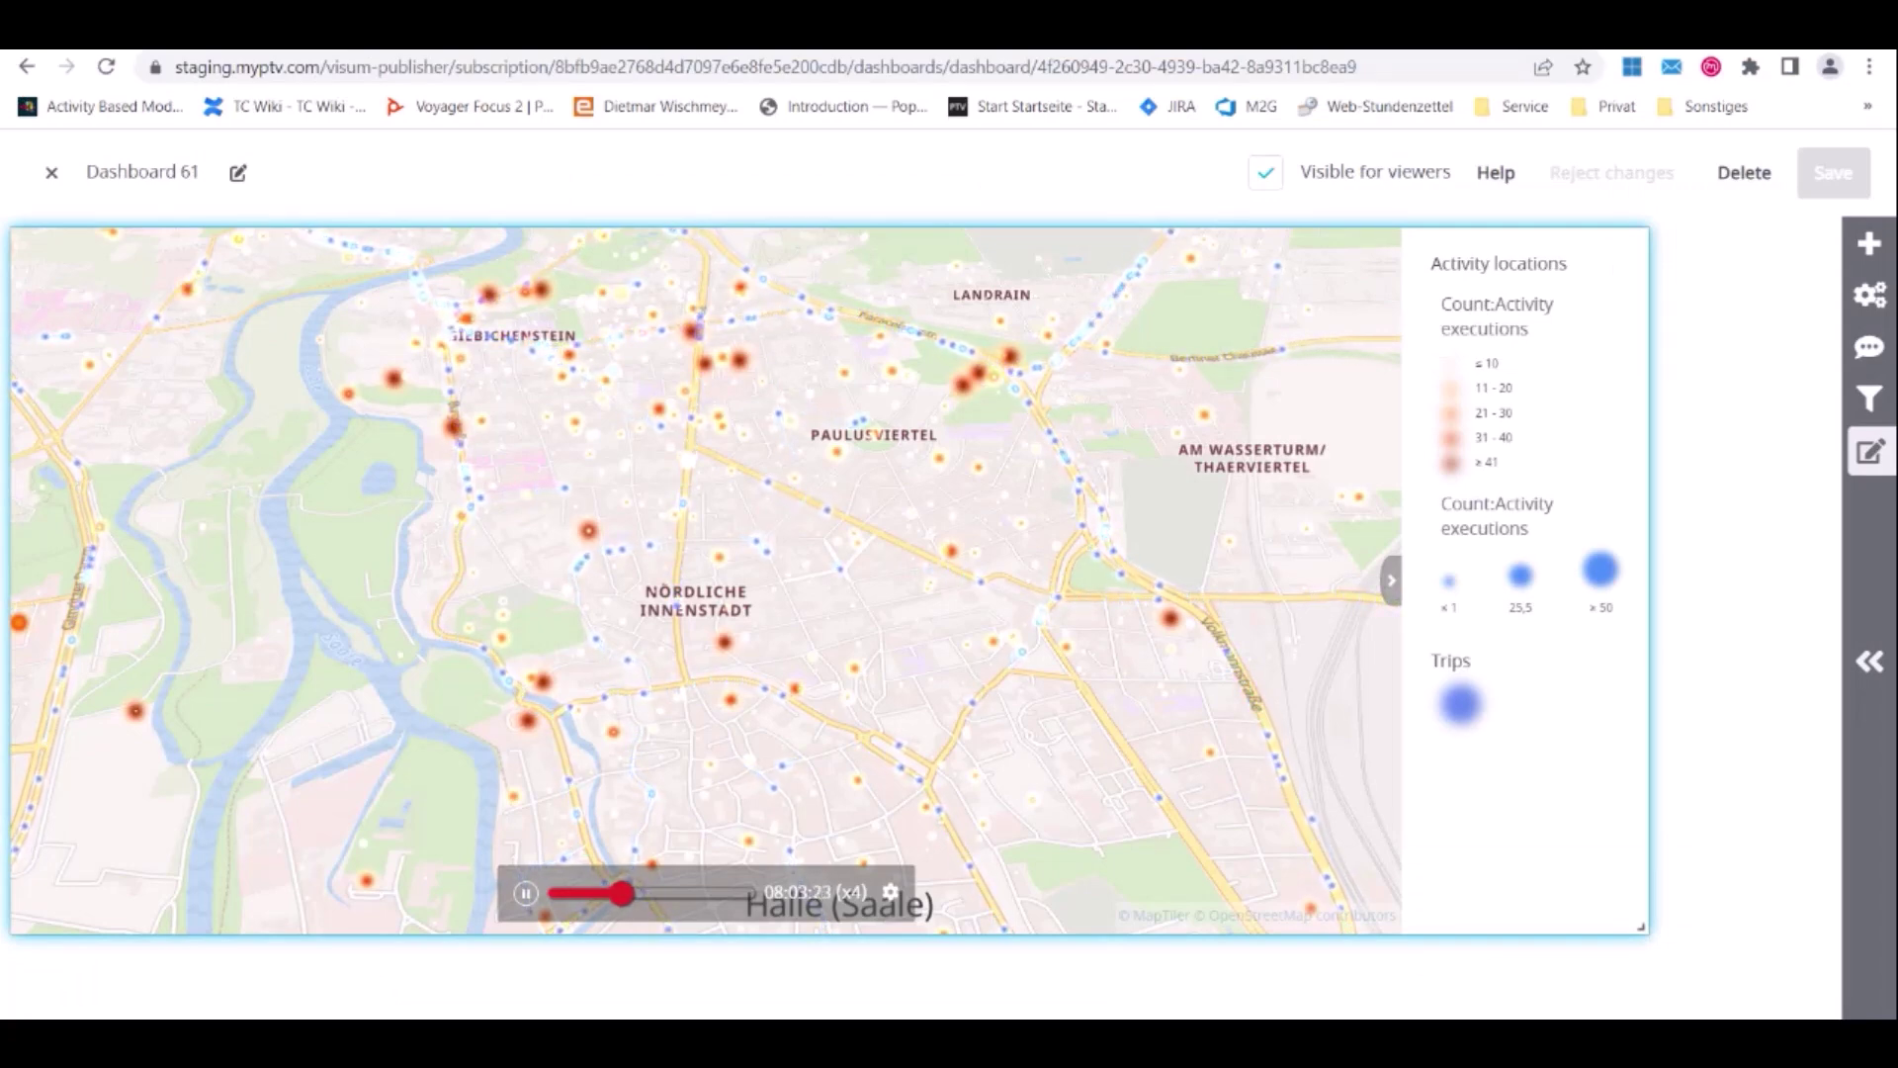
Examine the animated trips and activity locations around Landrain, Giebichenstein and Reilstraße on the Visum Publisher dashboard map of Halle (Saale)
mouse_move(1207, 522)
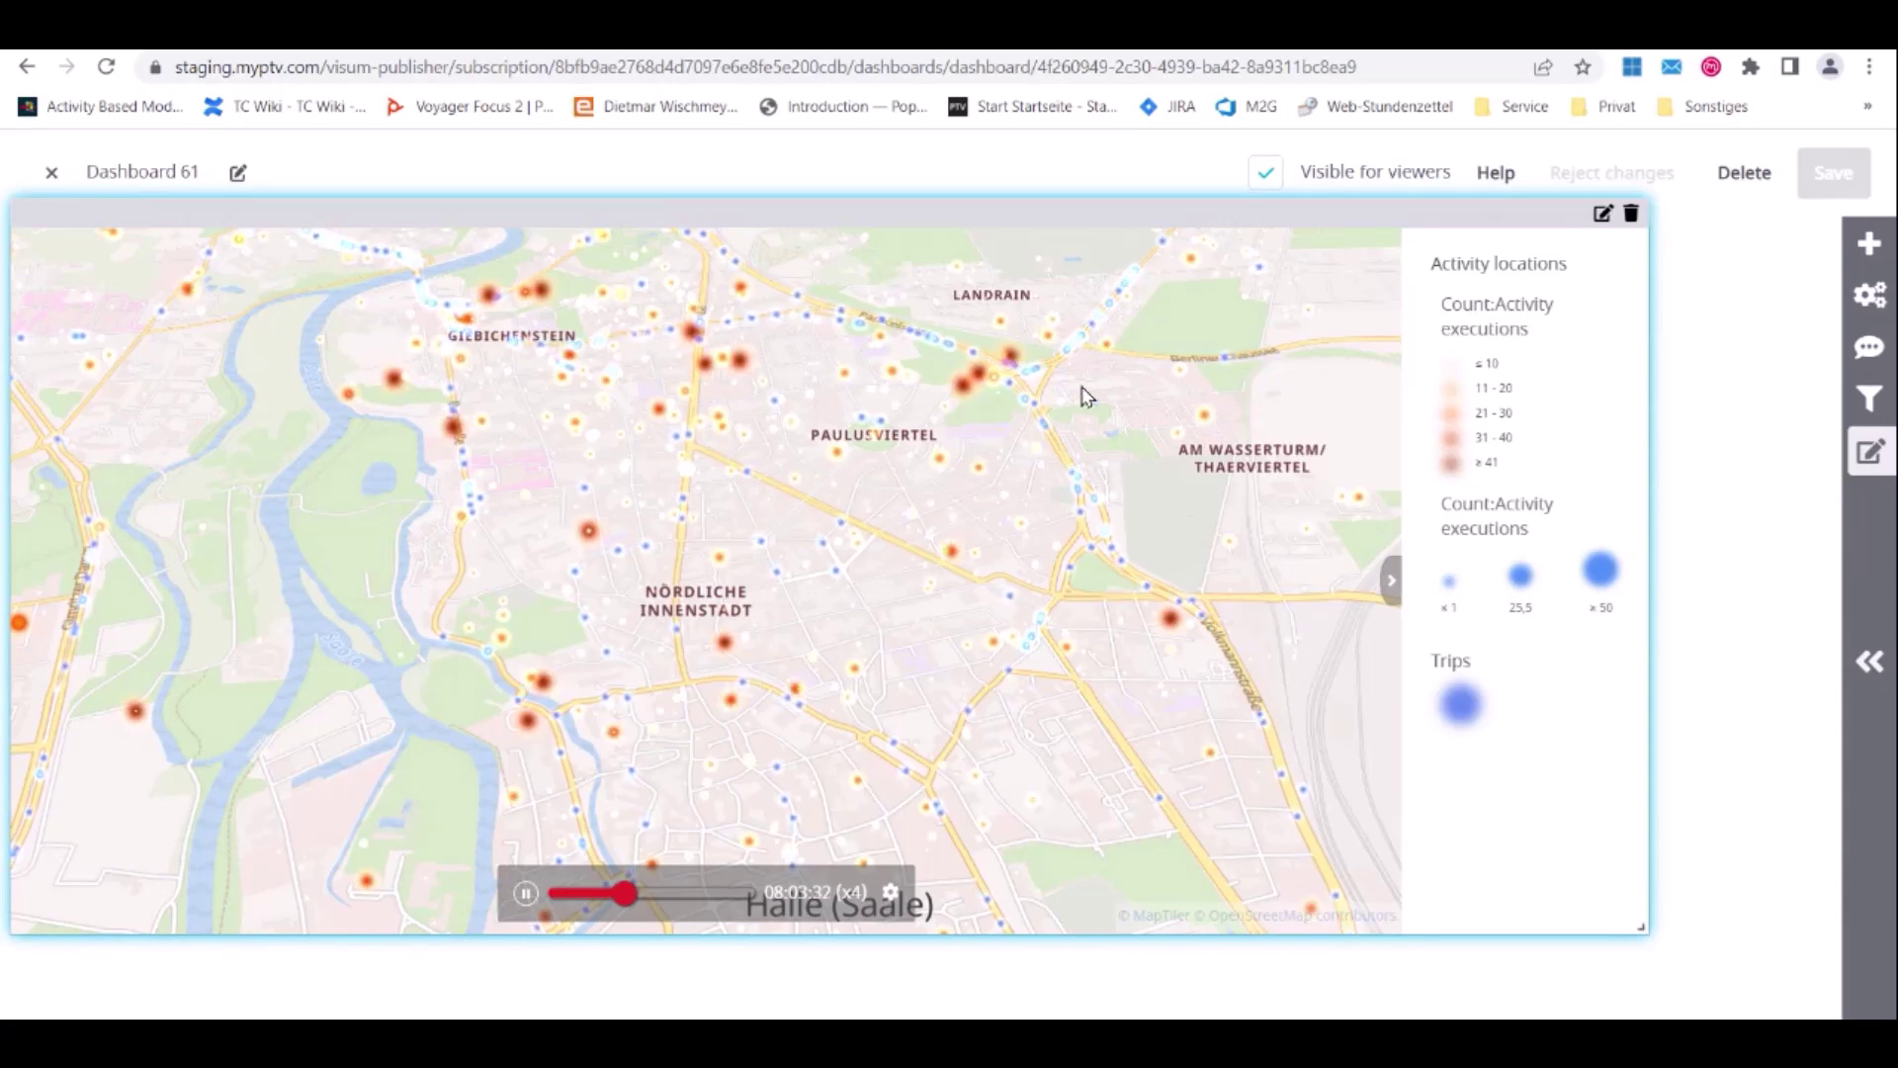
scroll(998, 302, "up", 2)
scroll(956, 294, "up", 2)
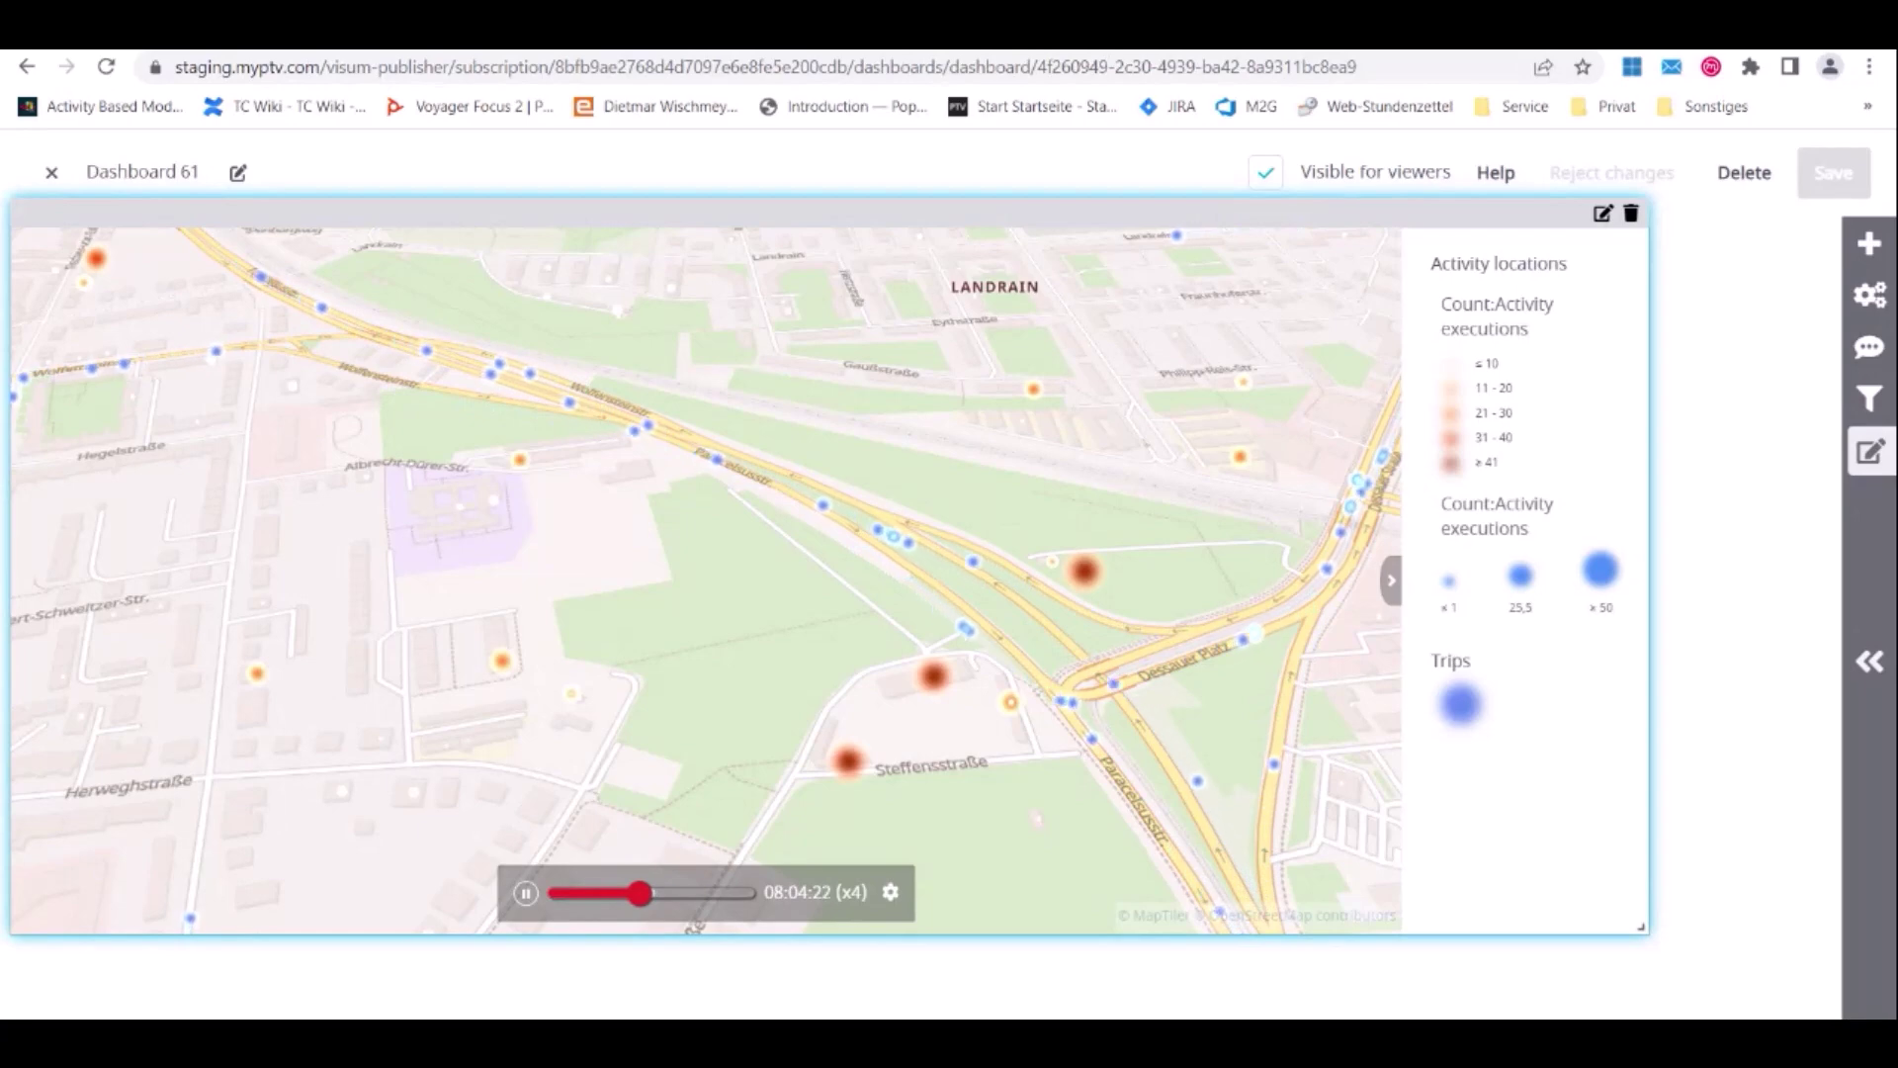
scroll(1177, 419, "down", 3)
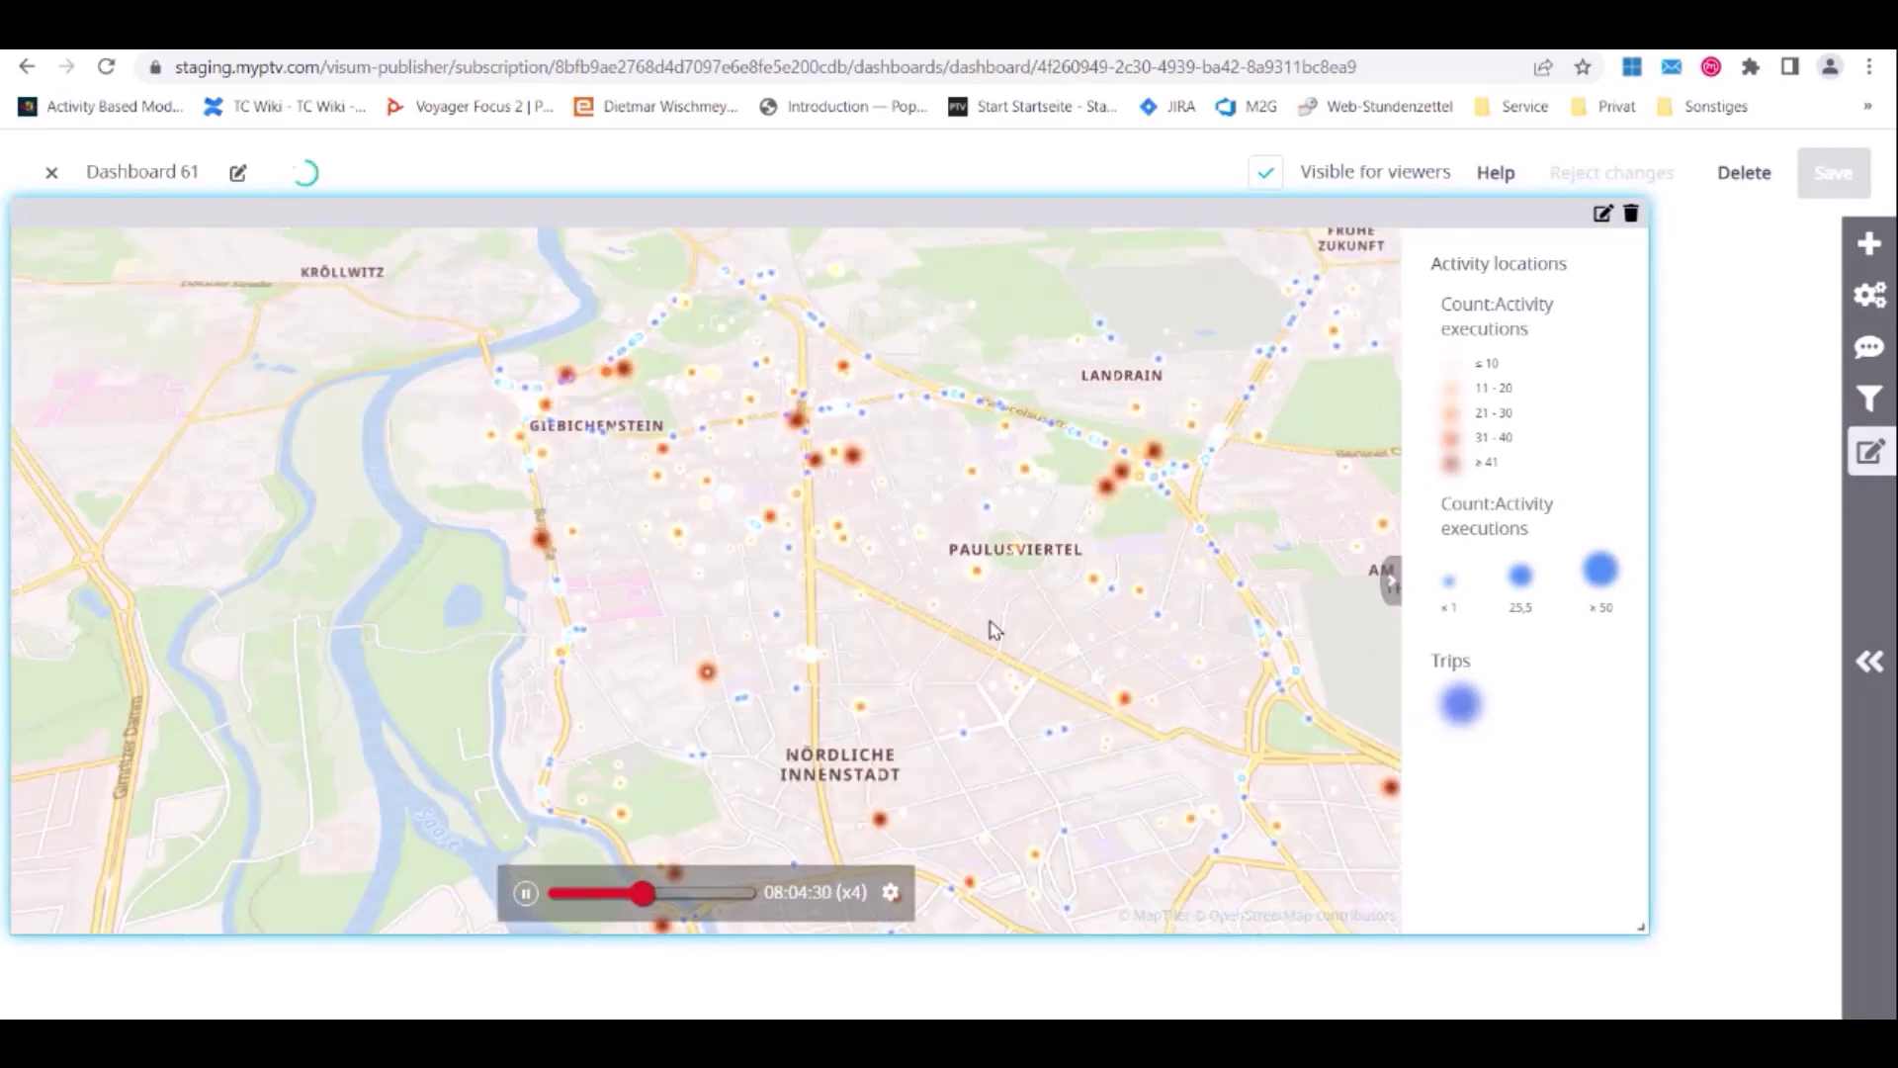
scroll(825, 386, "up", 2)
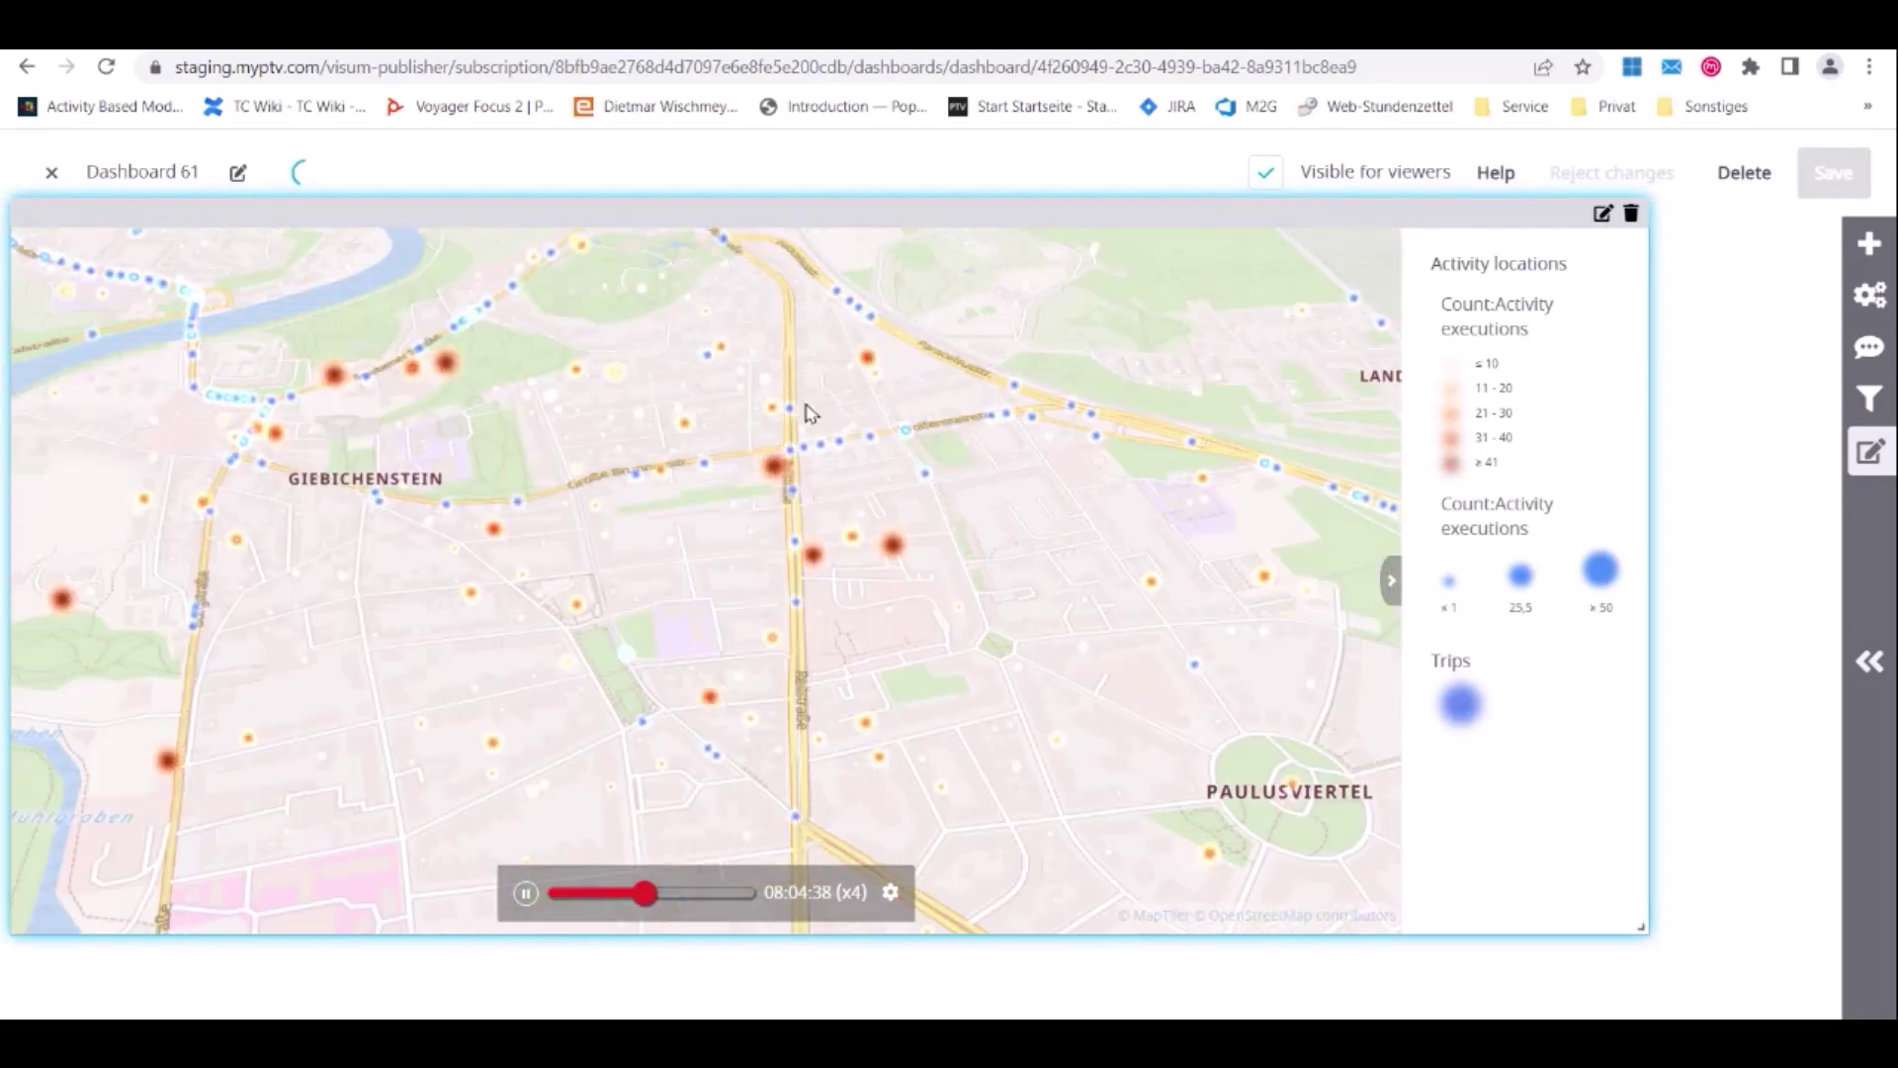
scroll(809, 409, "up", 2)
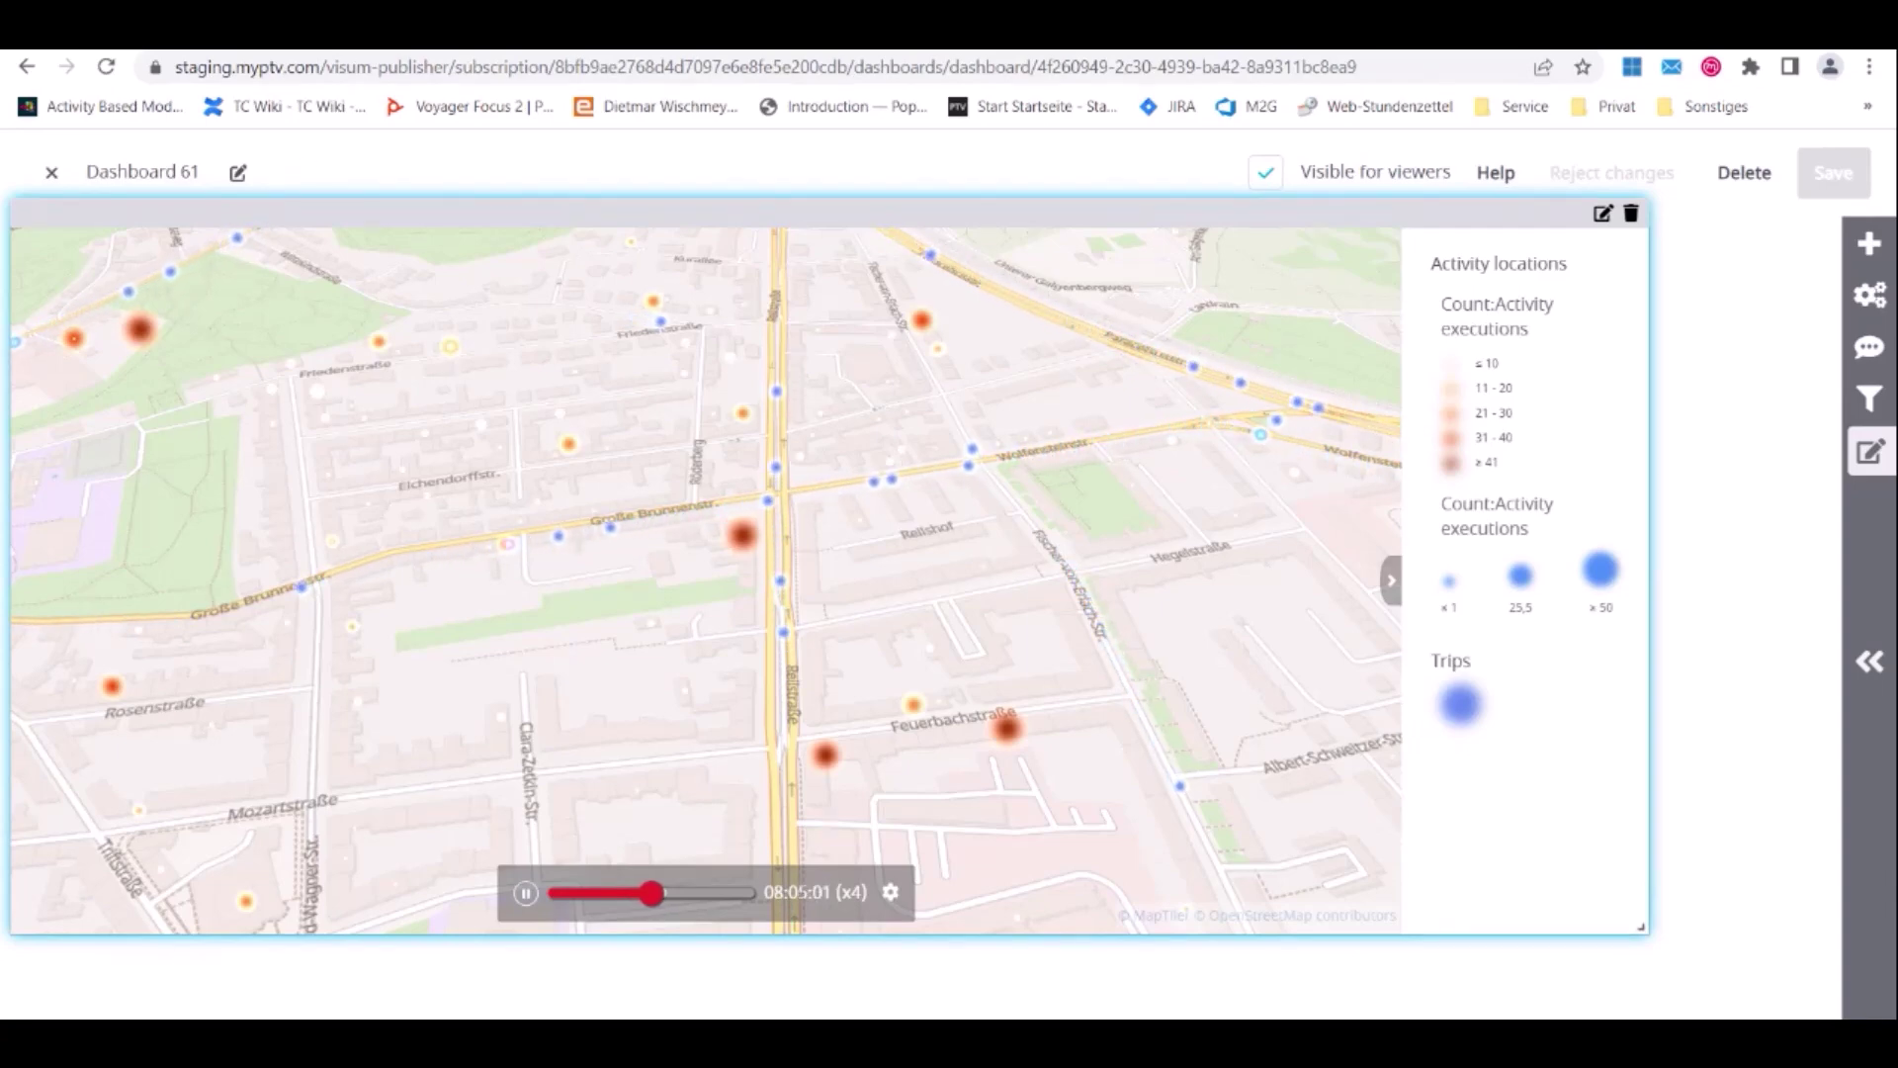
scroll(794, 534, "up", 1)
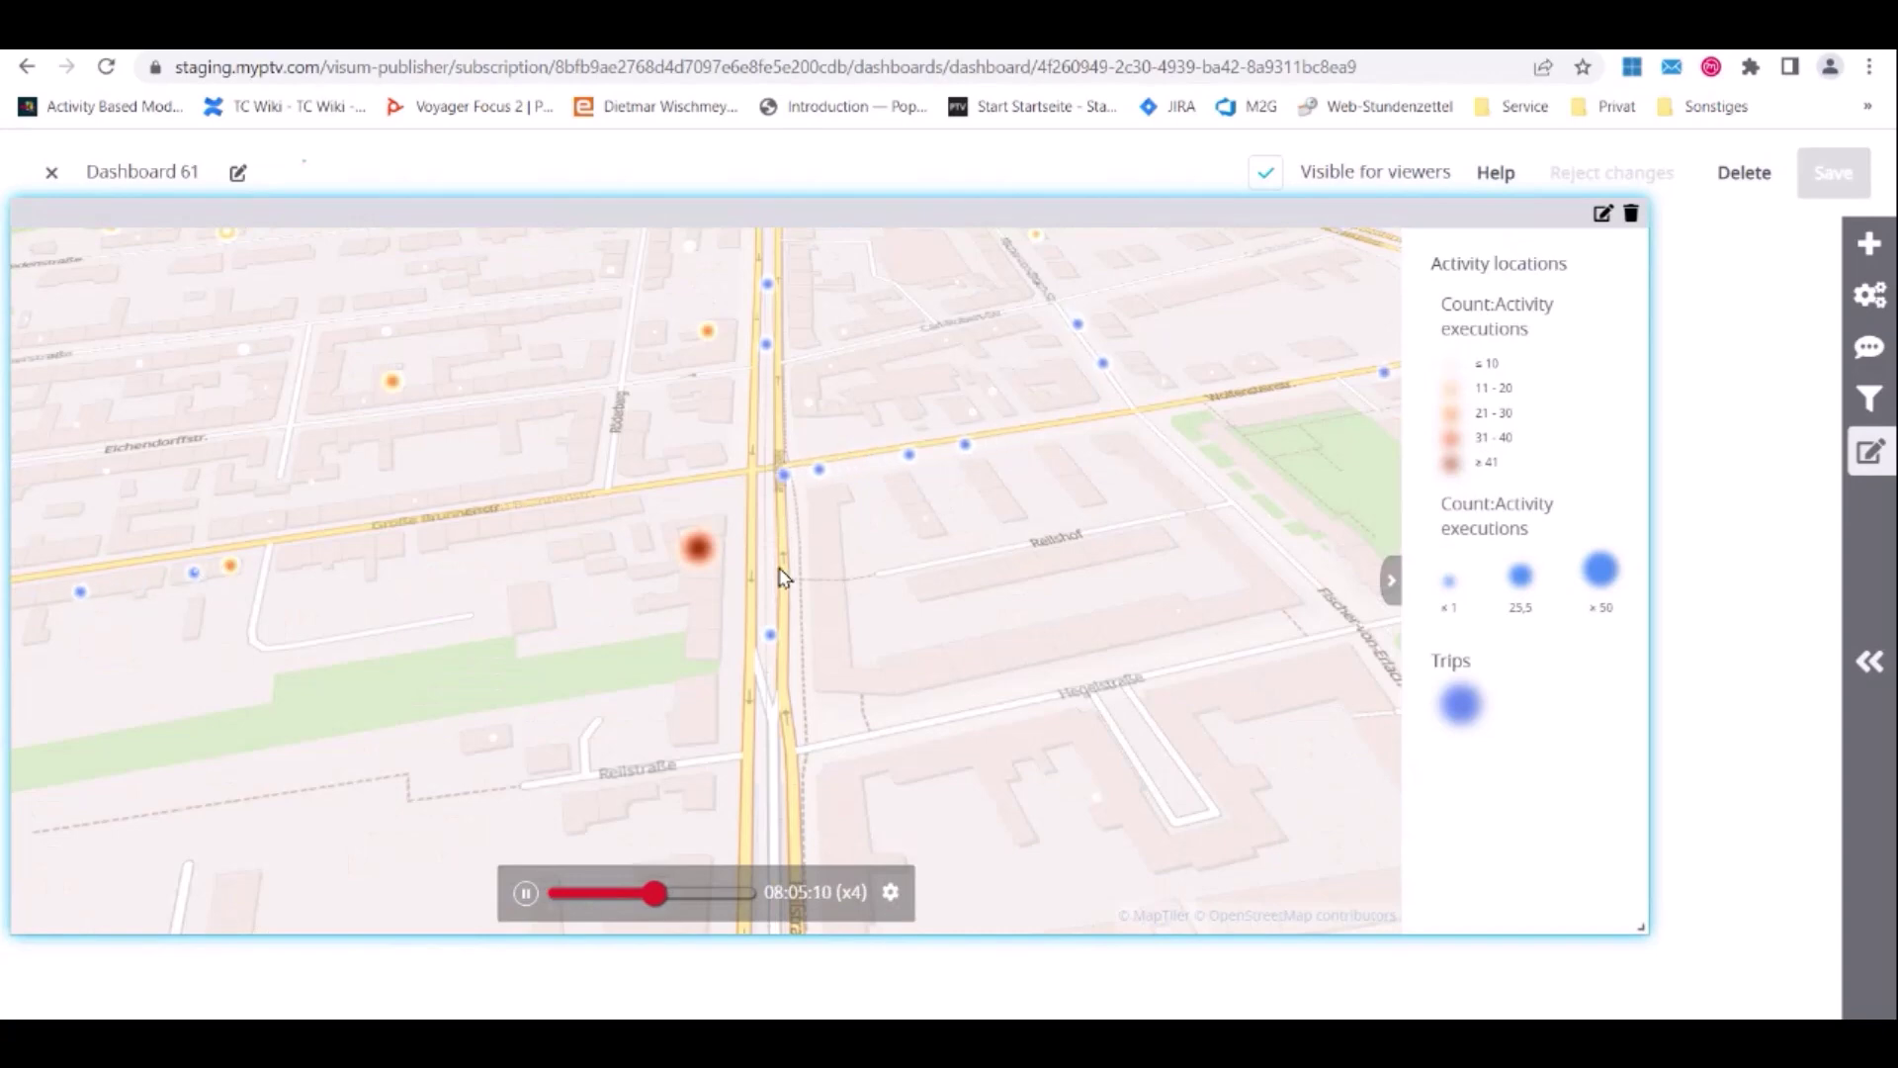
scroll(783, 578, "up", 1)
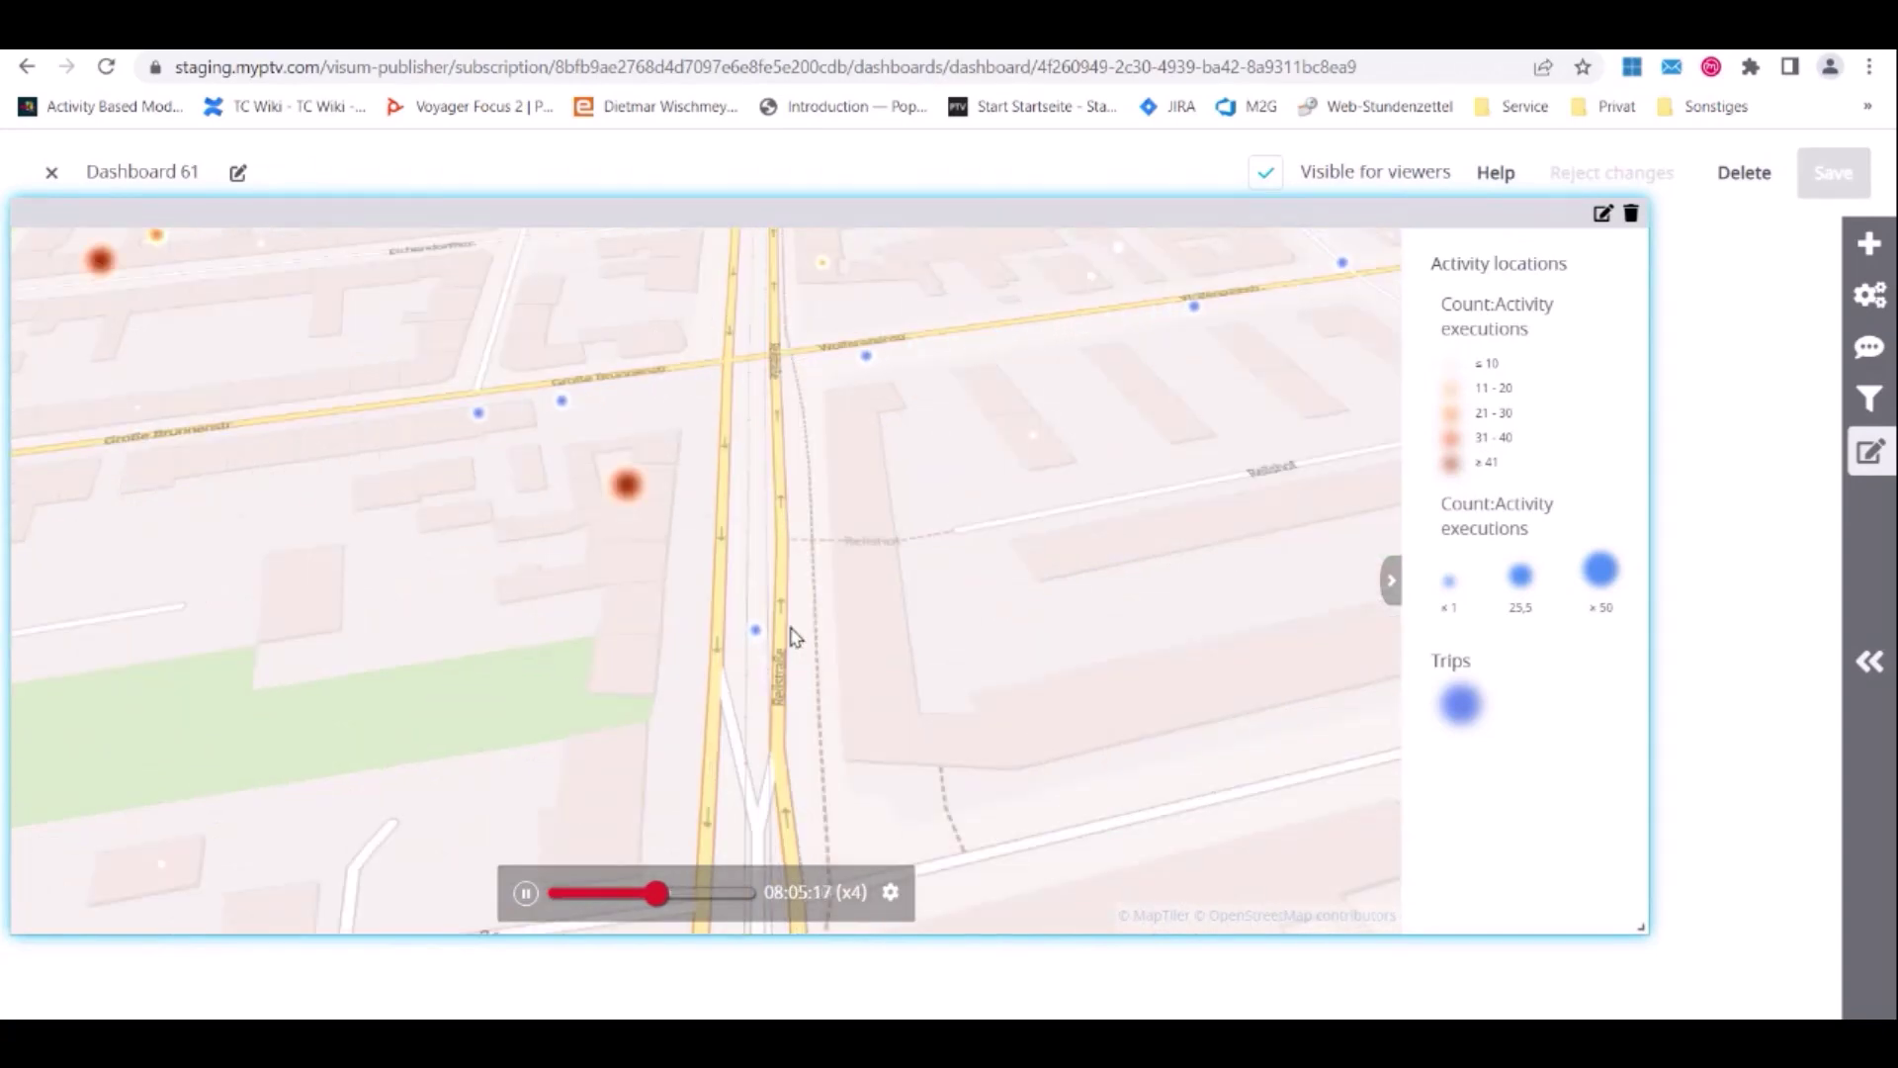